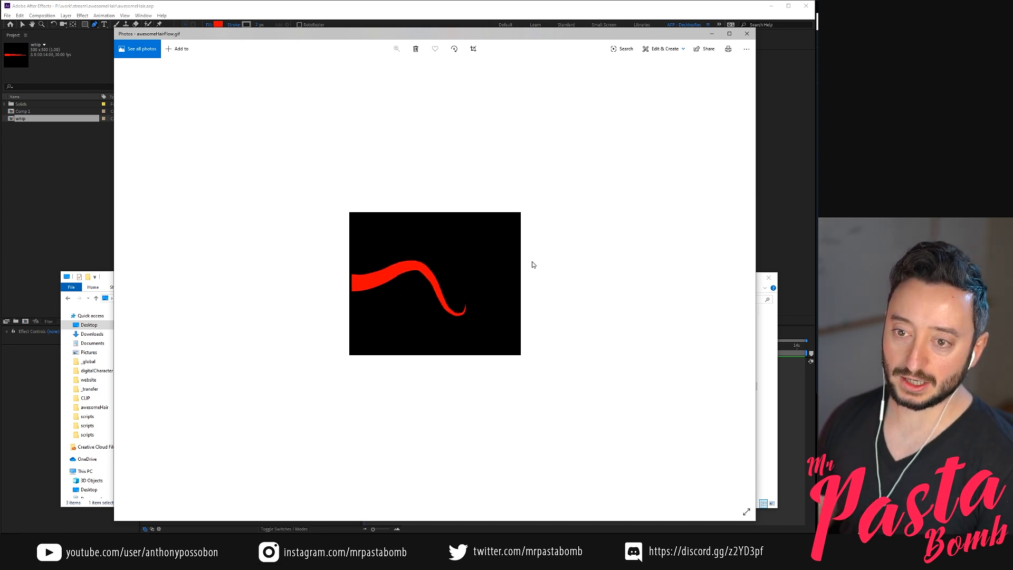
Shrink the Photos preview of the hair GIF and switch to After Effects
left_click_drag(115, 30, 473, 205)
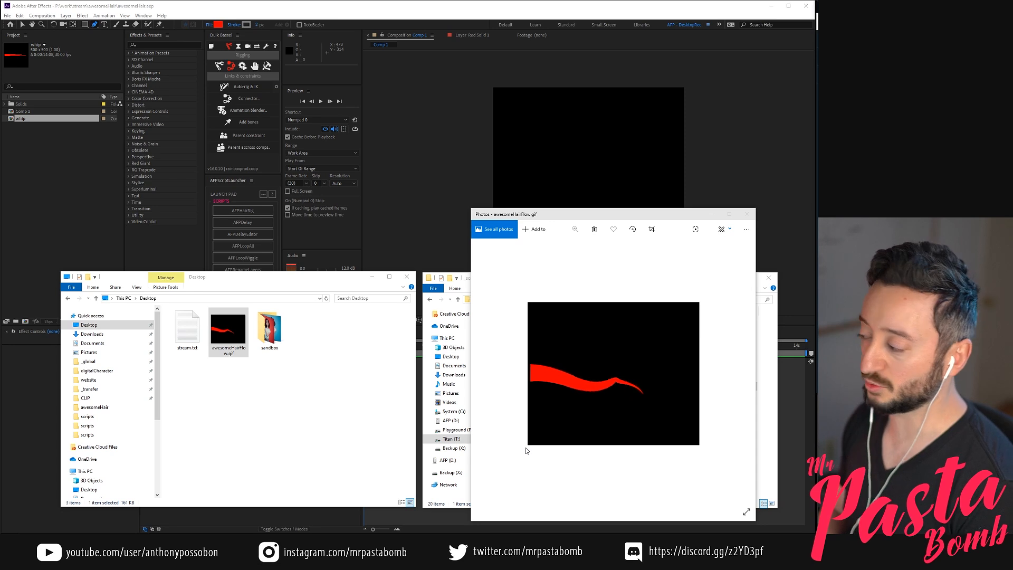
left_click(411, 209)
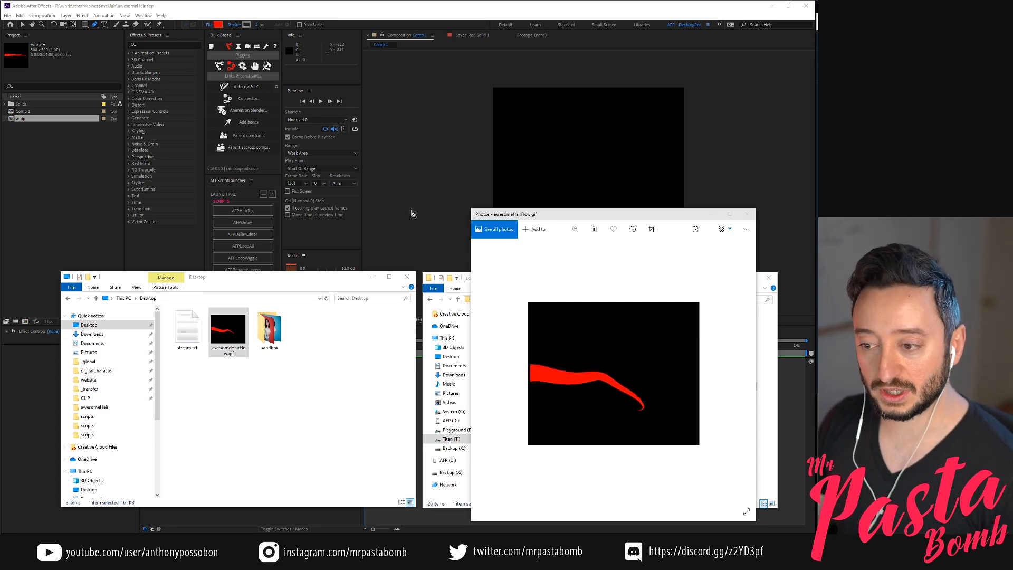
Delete the existing layer from Comp 1 and add a full-frame red solid
left_click(260, 428)
left_click(208, 362)
key("Delete")
key("ctrl+y")
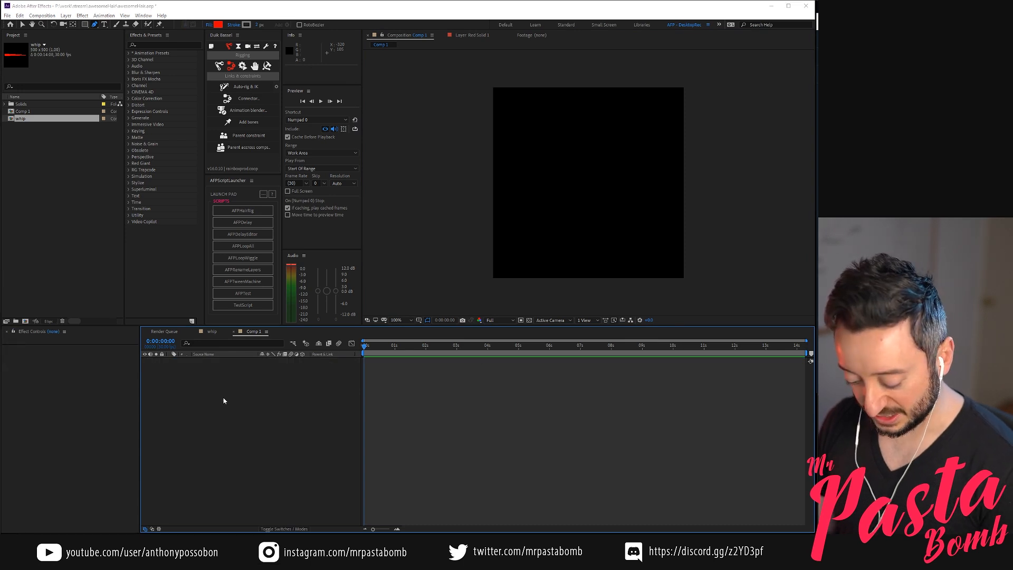
key("Return")
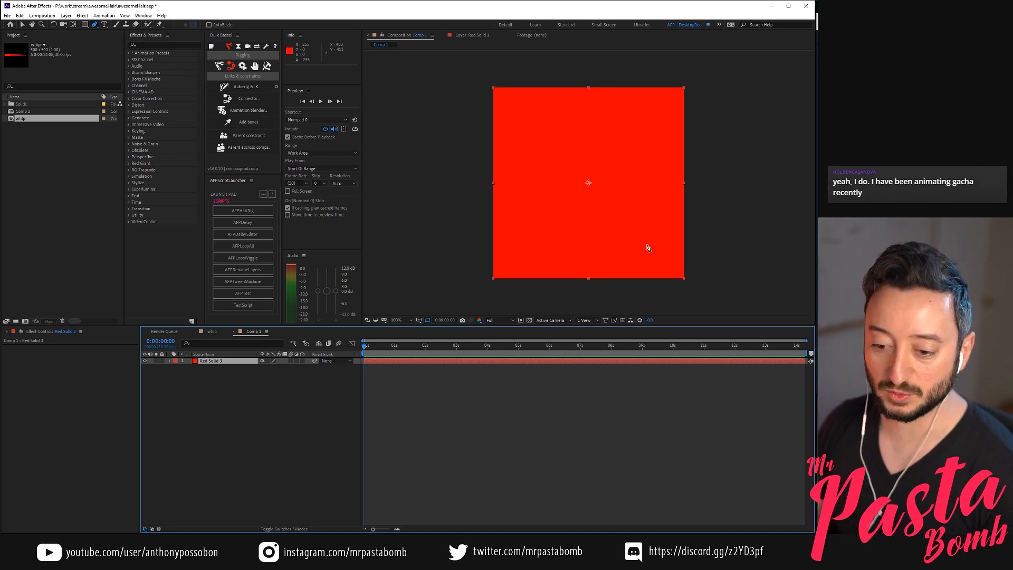
Mask the red solid with the Pen tool into a tall, narrow triangle with its tip pointing up
left_click(231, 385)
left_click(221, 362)
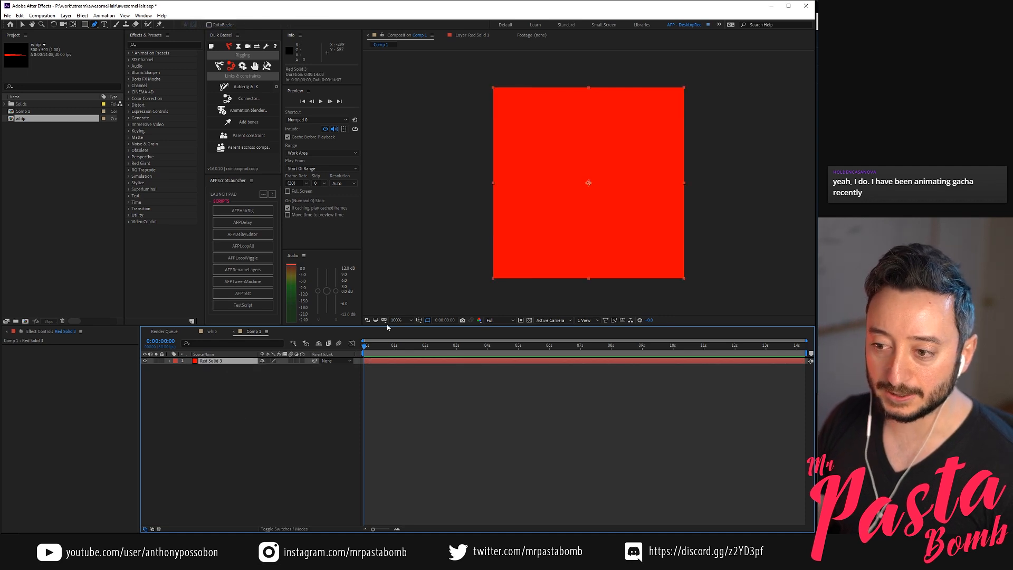
left_click(517, 251)
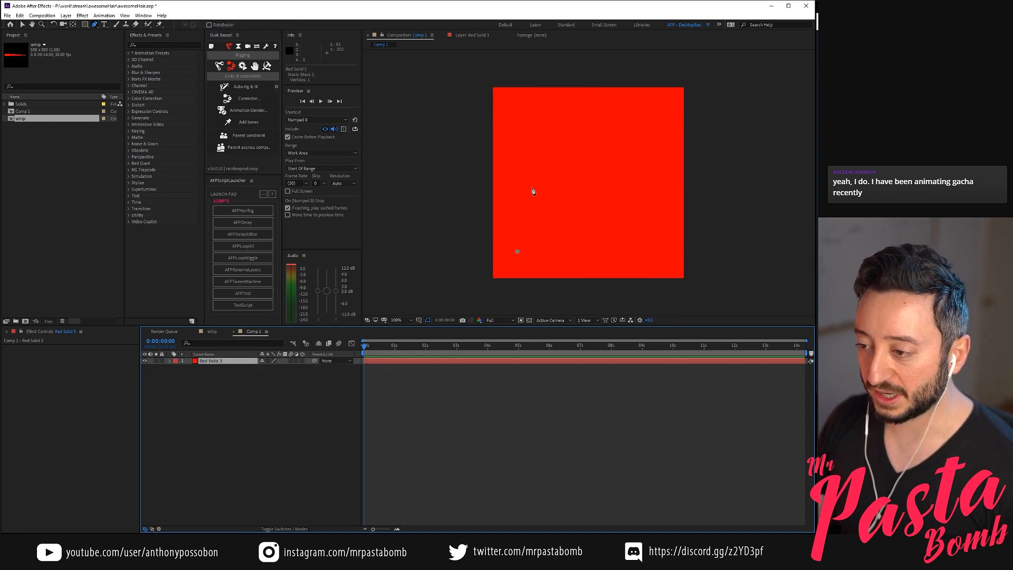
left_click(535, 106)
left_click(542, 252)
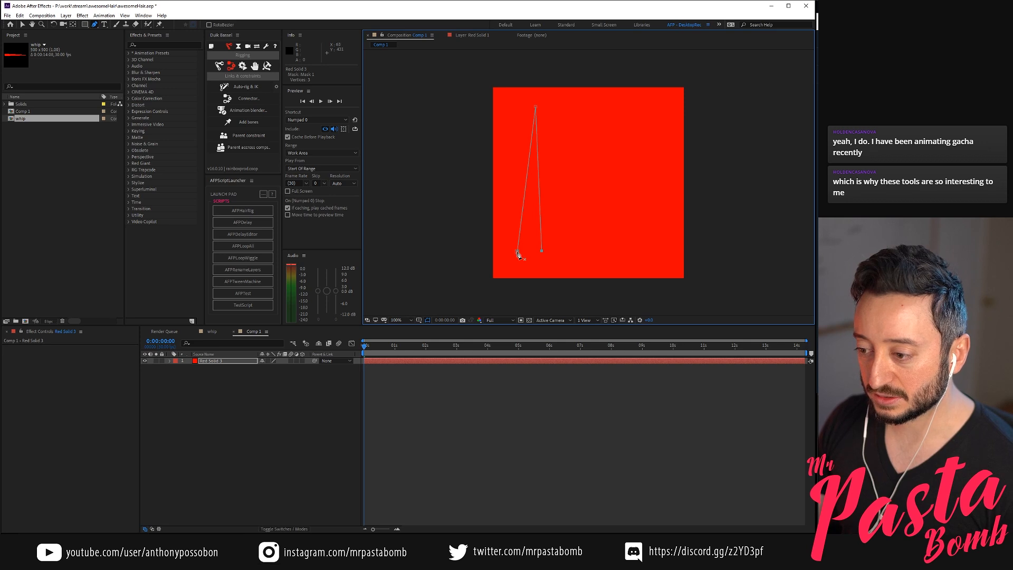
left_click(517, 251)
left_click(282, 500)
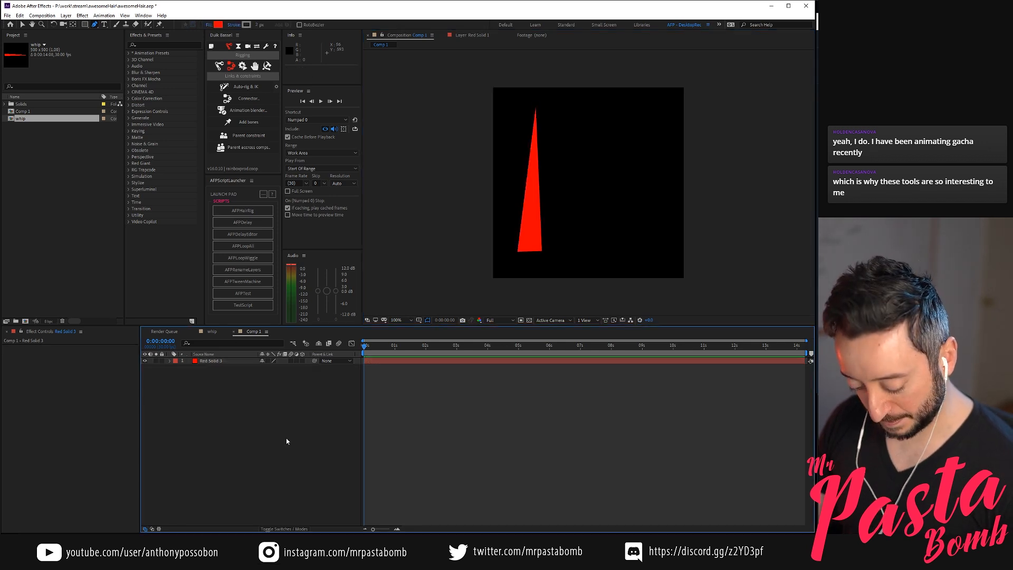
Move the triangle layer's anchor point to the middle of its base
left_click(211, 361)
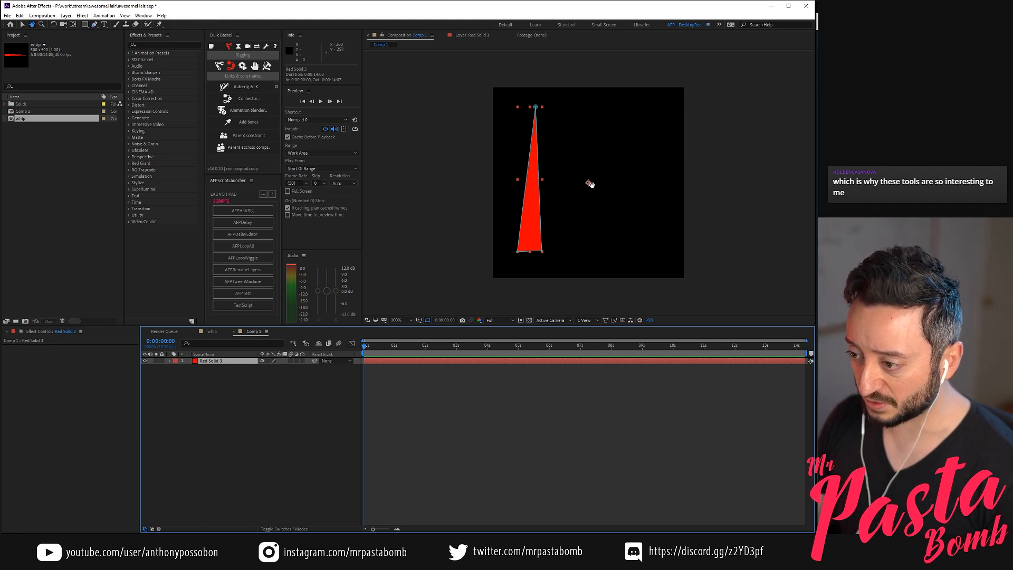
key("y")
left_click_drag(588, 182, 539, 246)
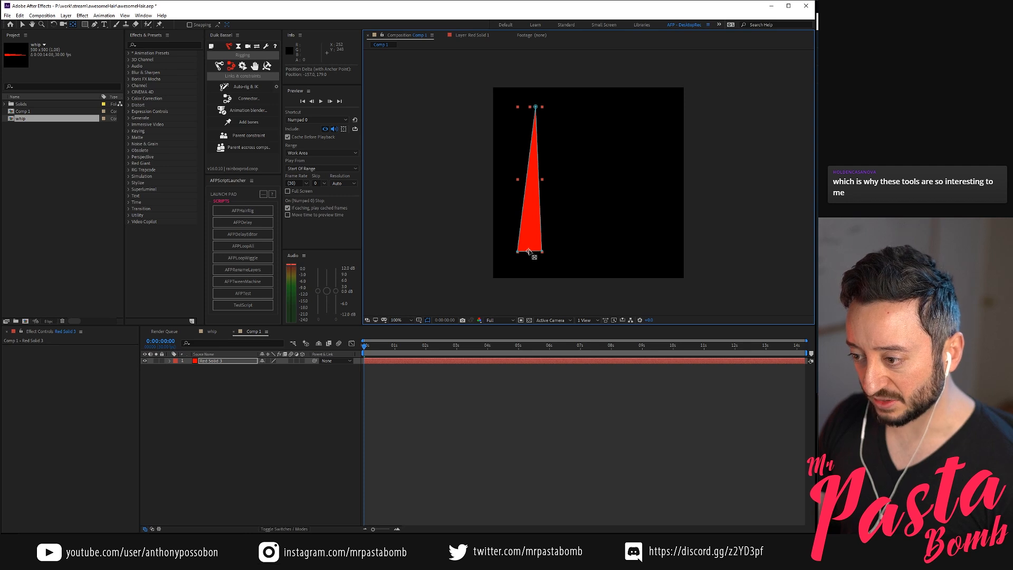
Place a puppet pin near the triangle's base and set the Puppet Engine to Legacy
key("ctrl+p")
left_click(260, 448)
left_click(227, 362)
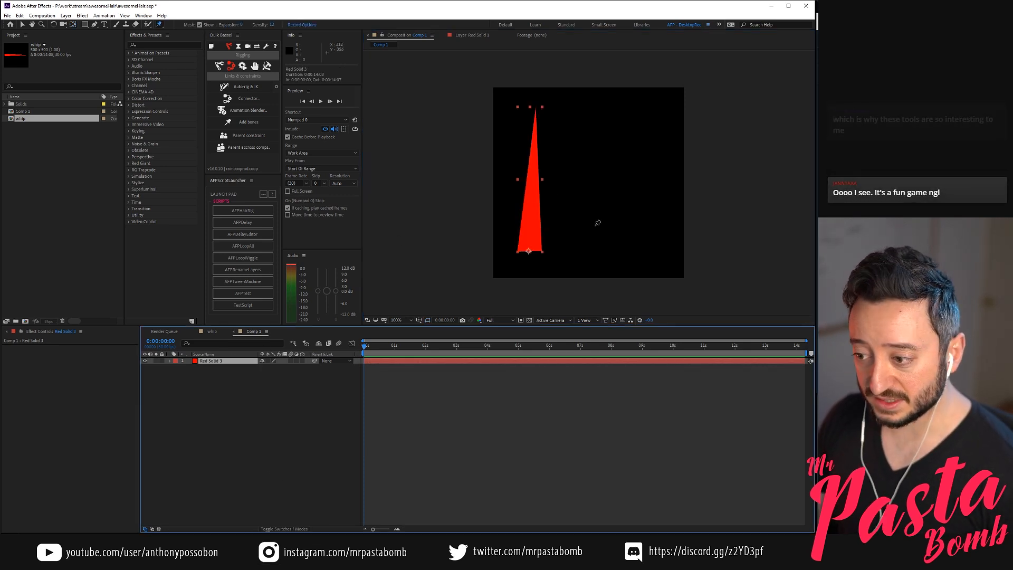
left_click(531, 239)
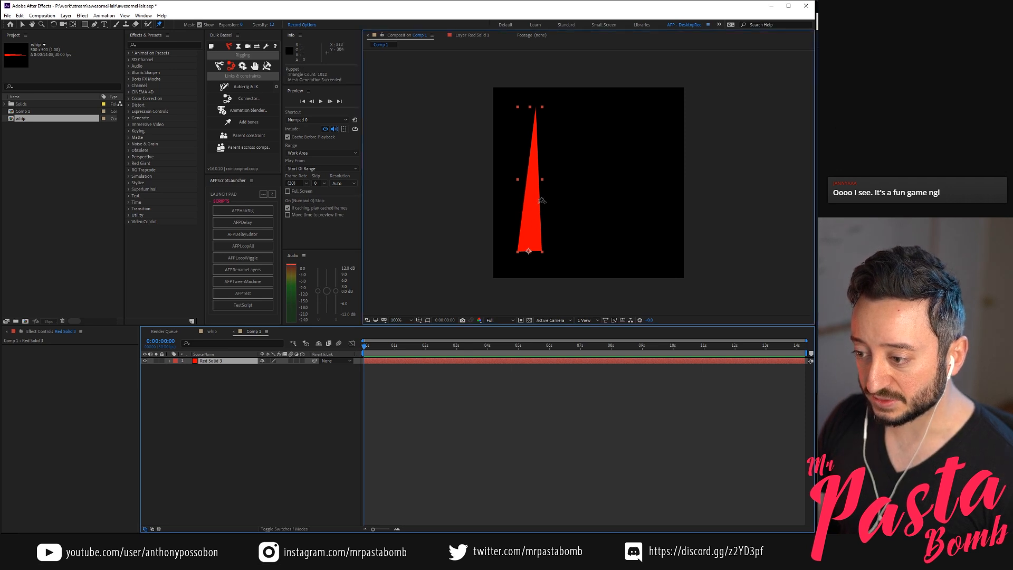
key("period")
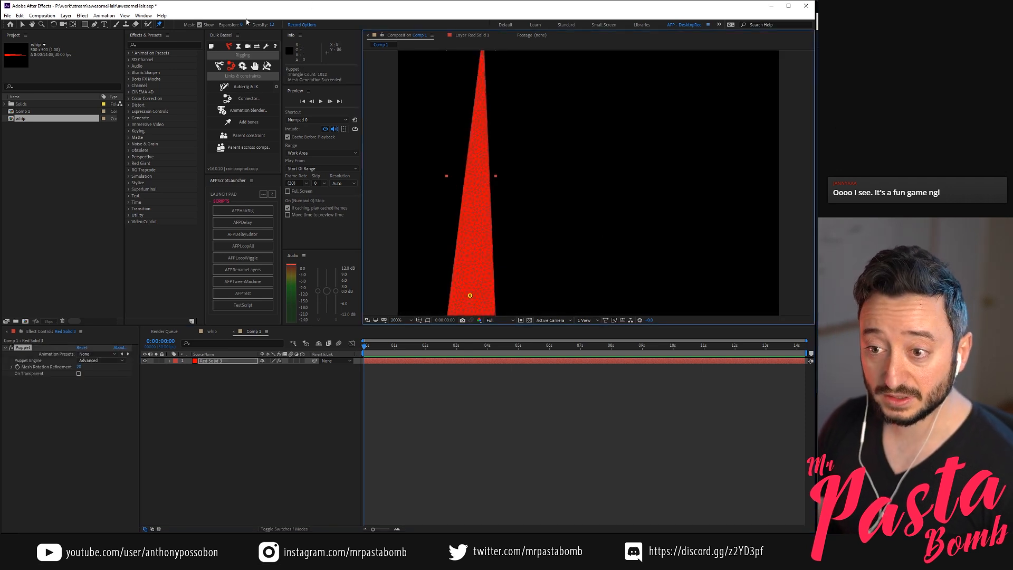
left_click(103, 361)
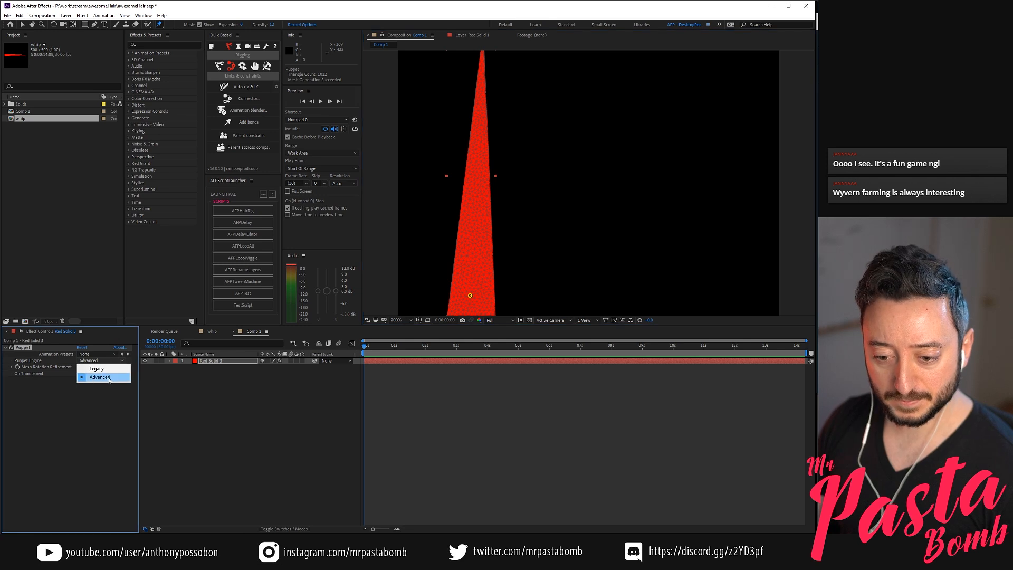
left_click(97, 369)
Add five more puppet pins up the triangle's centre to the tip and one on each base corner
left_click(473, 246)
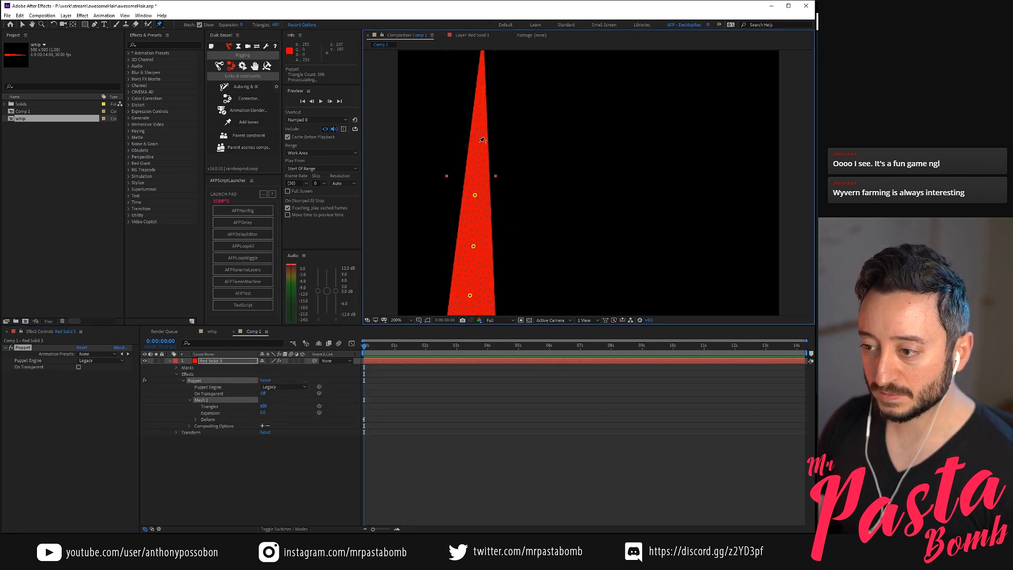
scroll(545, 97, "down", 1)
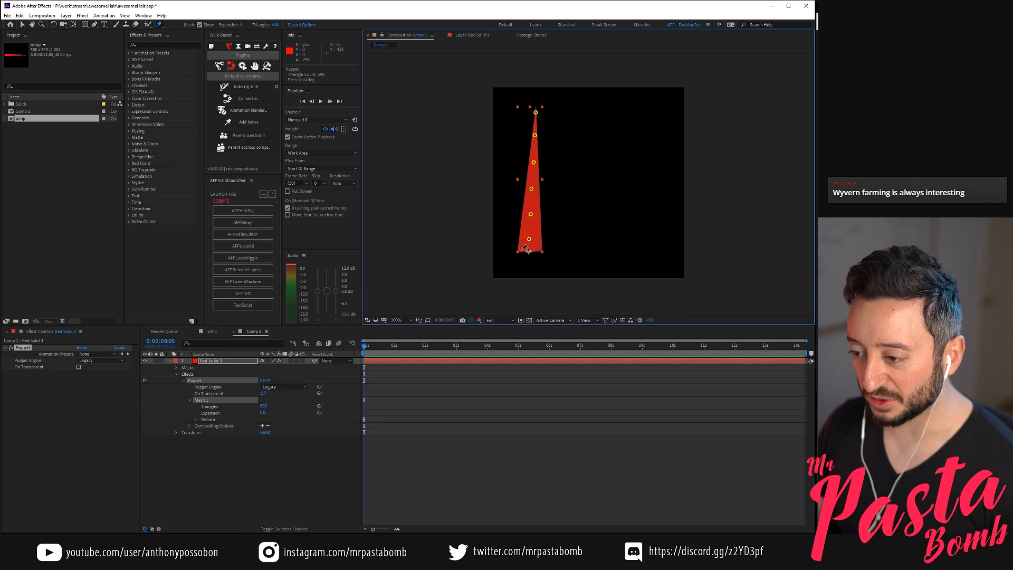
left_click(540, 249)
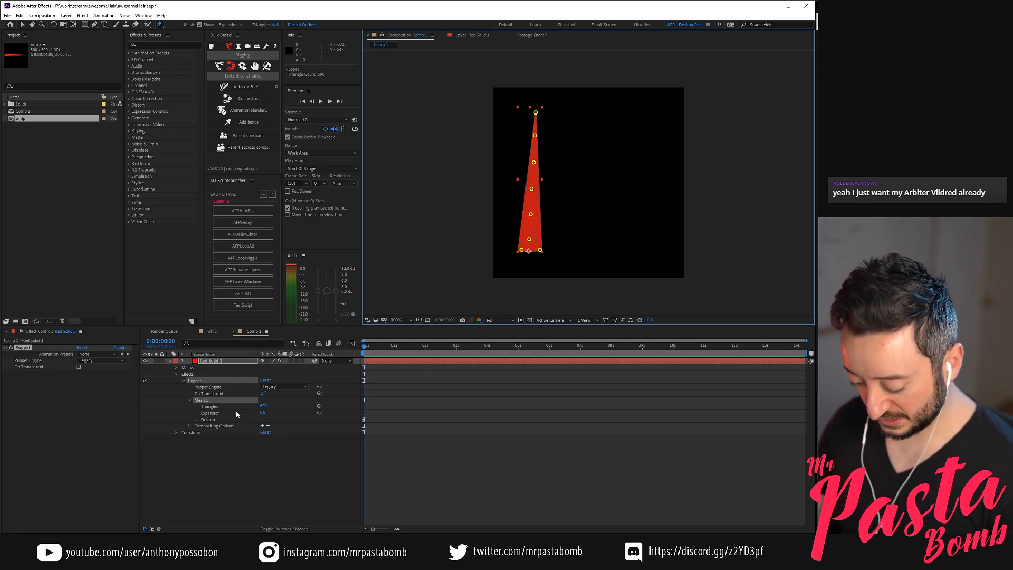
Delete the position keyframes of the two base-corner puppet pins and collapse the layer
key("u")
left_click(410, 391)
left_click_drag(391, 376, 349, 409)
key("Delete")
left_click(151, 367)
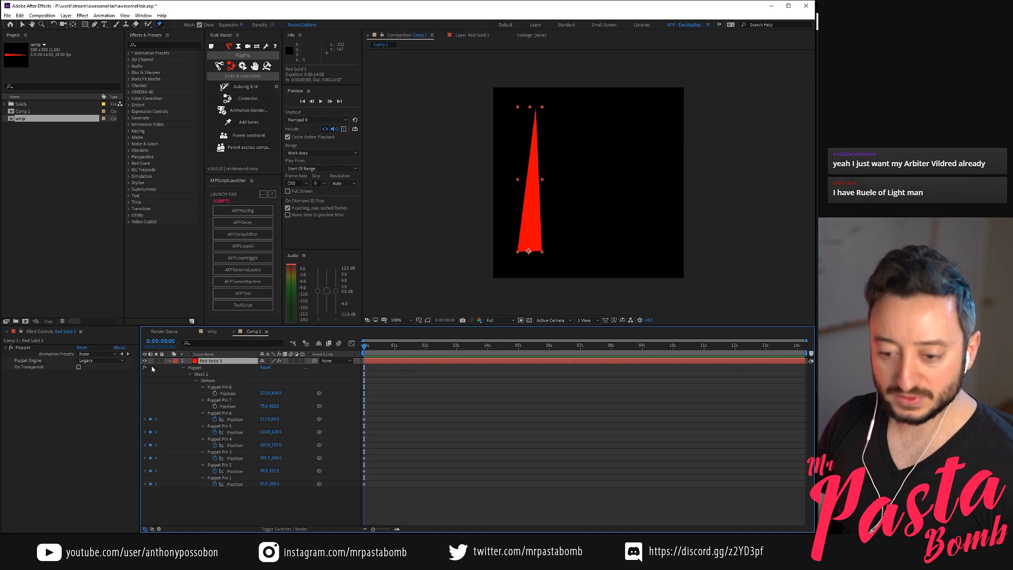
left_click(170, 361)
Duplicate the pinned triangle layer twice and space the copies out beside the original
left_click(252, 373)
left_click(236, 362)
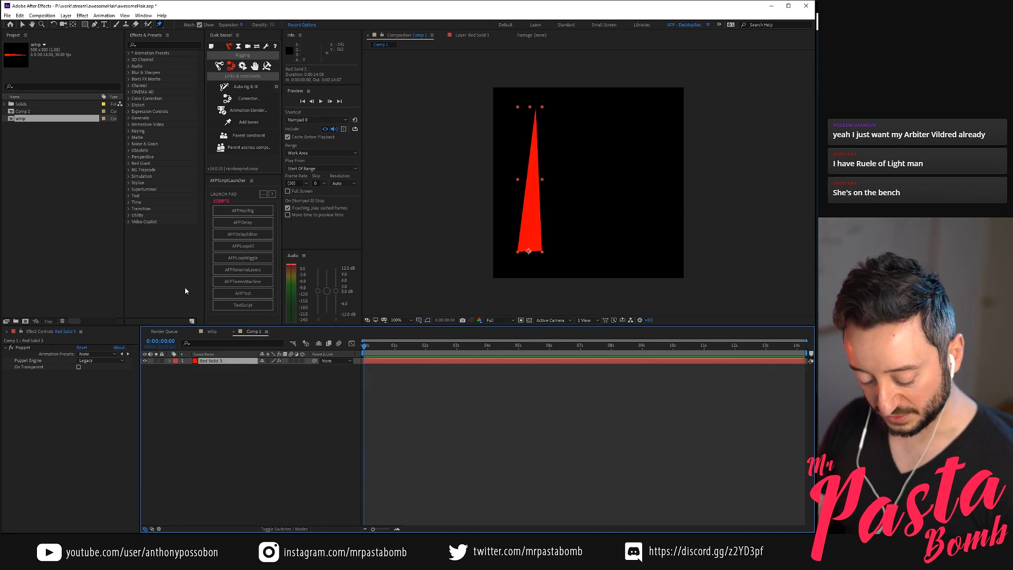
key("ctrl+d")
key("v")
left_click_drag(522, 227, 615, 231)
key("ctrl+d")
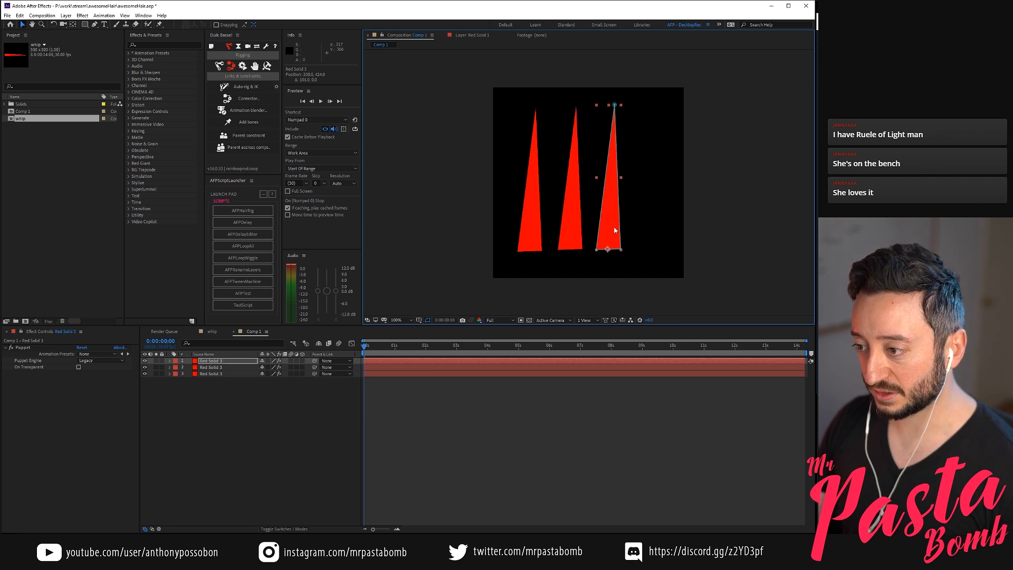
Move all three triangle layers together to the right to centre them in the composition
left_click(212, 374, "shift")
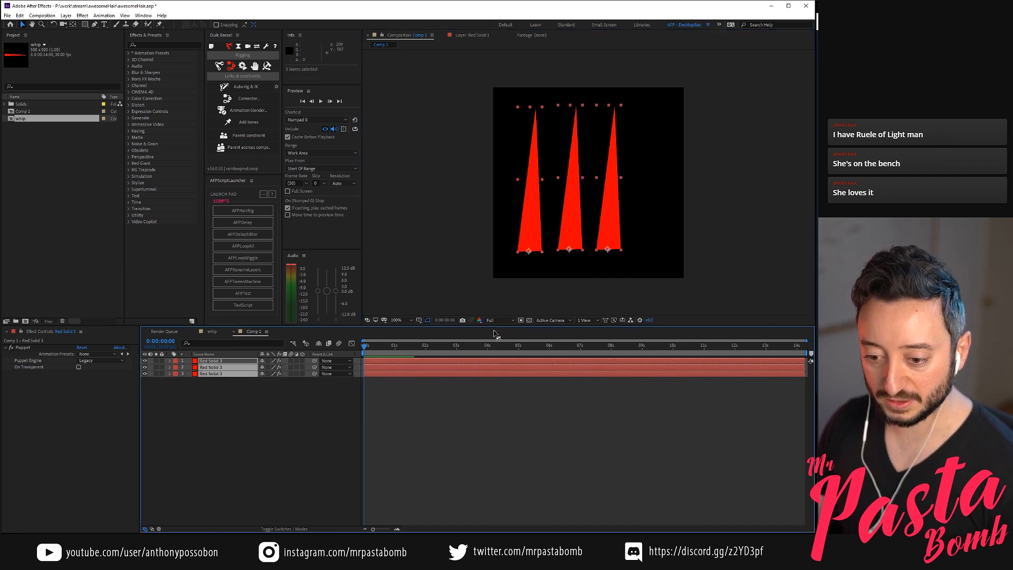
left_click_drag(612, 237, 643, 243)
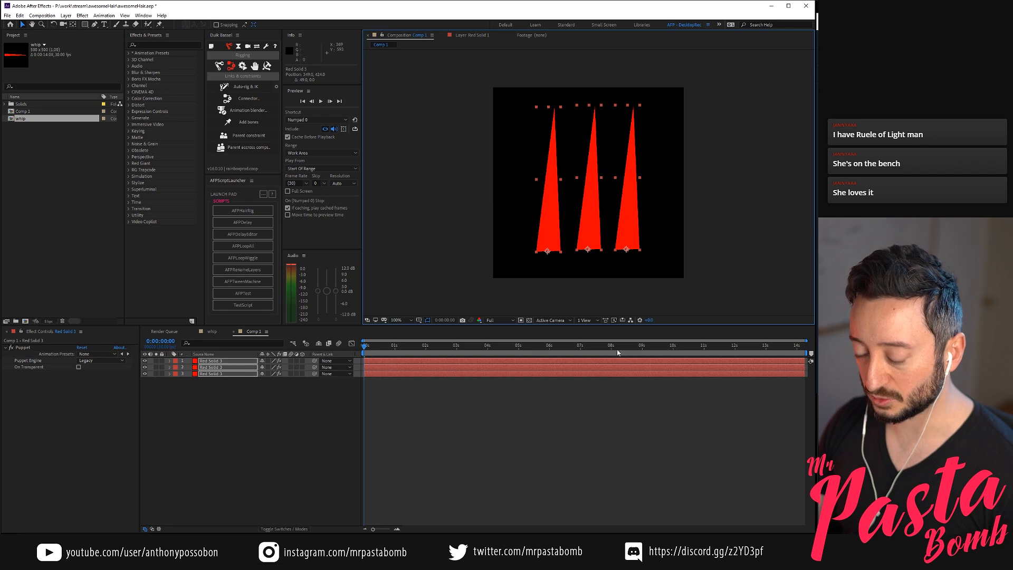
left_click(294, 463)
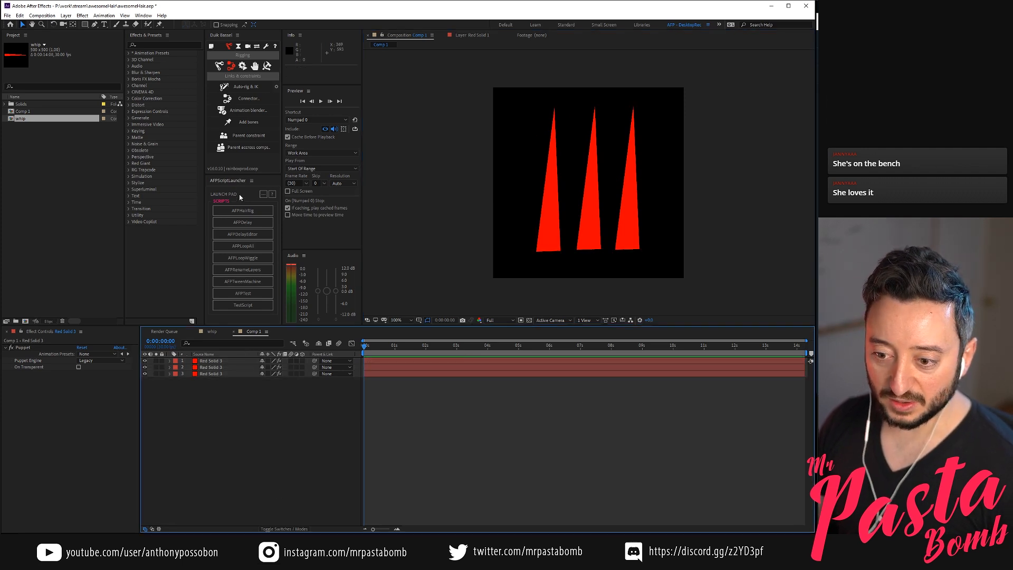
Run the AFPHairRig script on all three triangle layers, applying it to PuppetPins and renaming the layers as Hair
left_click(240, 210)
left_click(718, 300)
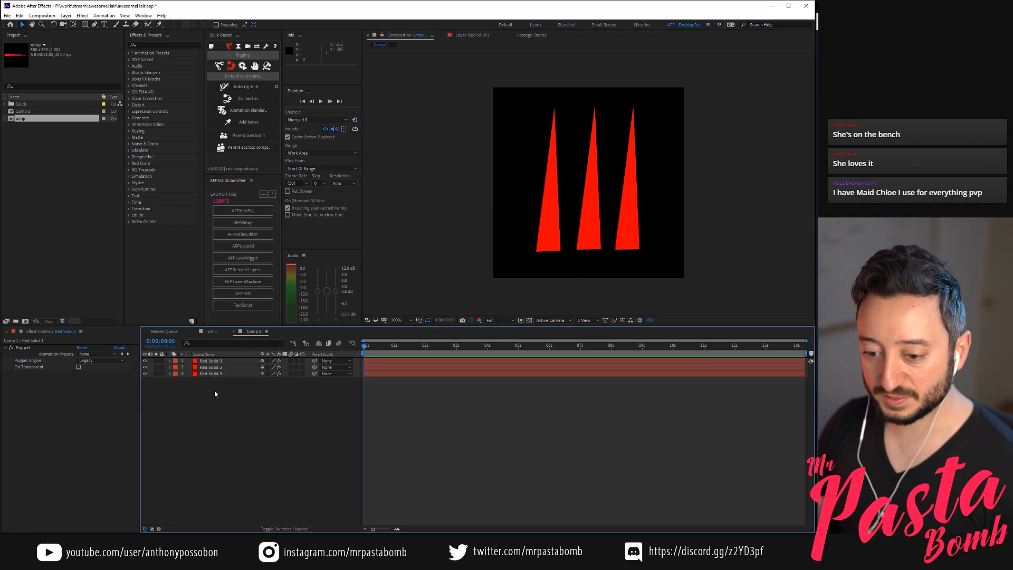
left_click_drag(215, 392, 226, 361)
left_click(265, 210)
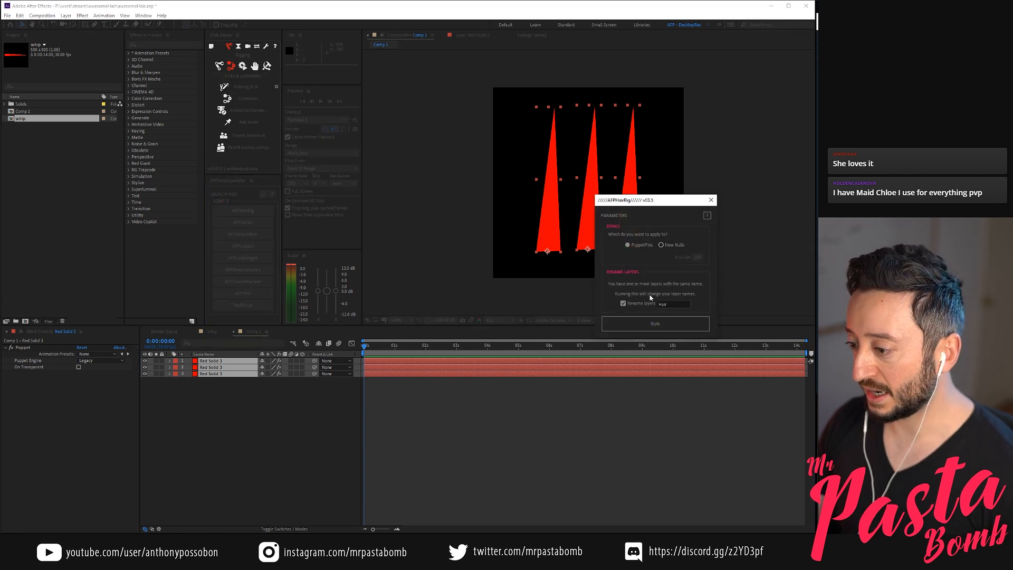
left_click(711, 201)
left_click(243, 211)
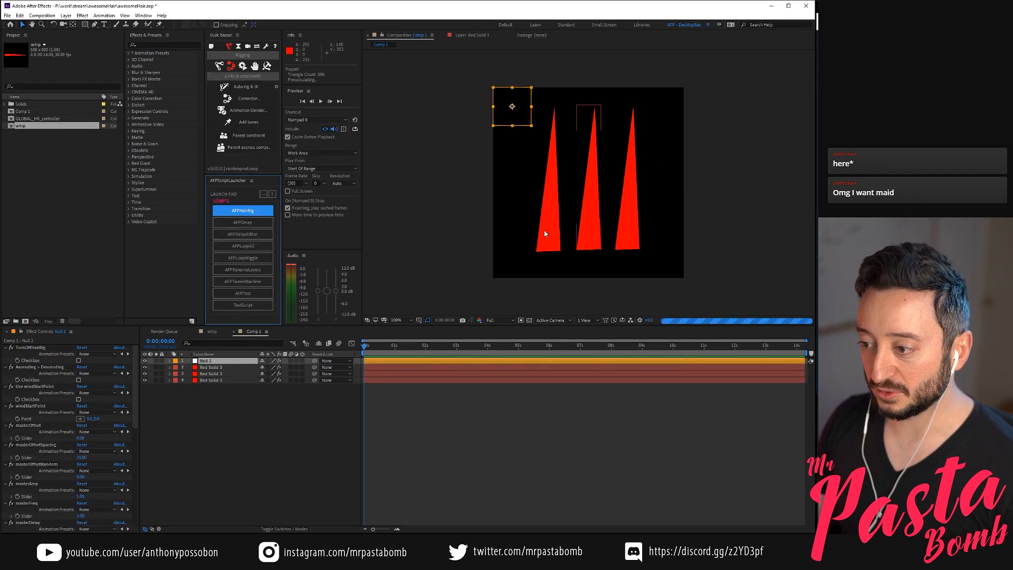
Return to the first frame and show layer names instead of source names in the timeline
mouse_move(366, 348)
left_mouse_down()
mouse_move(437, 351)
mouse_move(364, 360)
left_mouse_up()
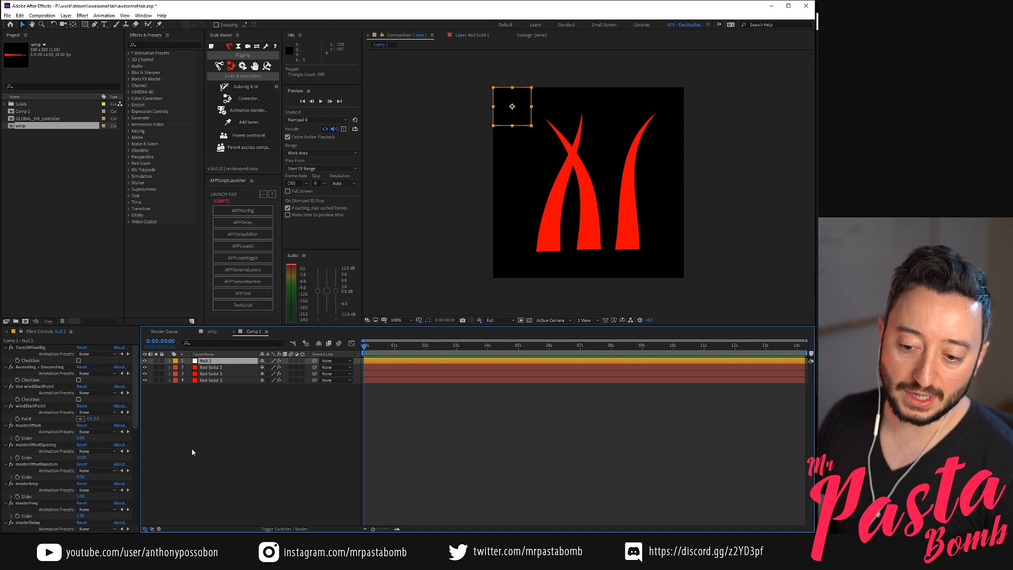
left_click(210, 355)
left_click(293, 388)
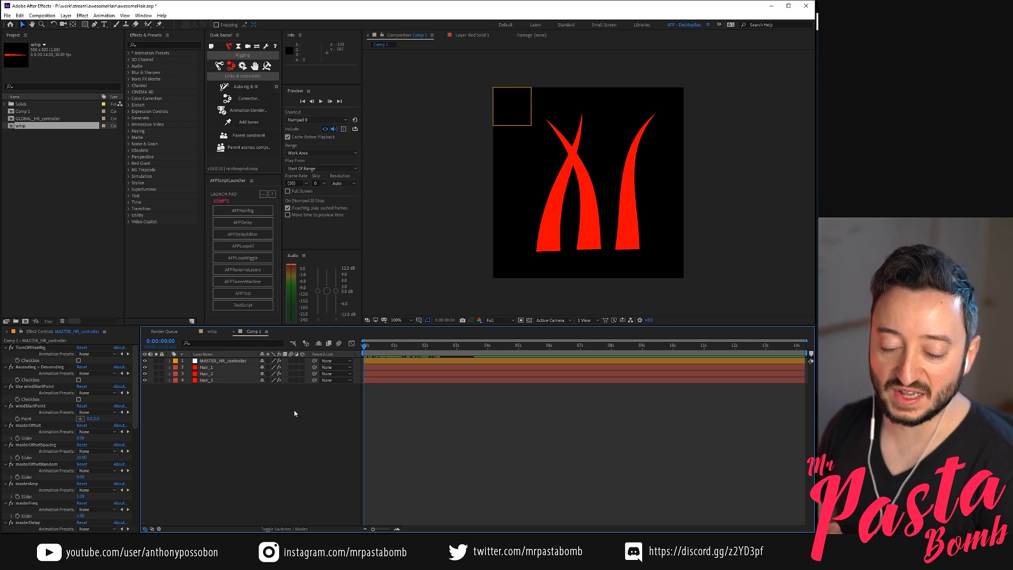
Preview the rigged hair motion with Hair_1 selected and examine its Animation Loops Every(sec) effect
left_click(216, 368)
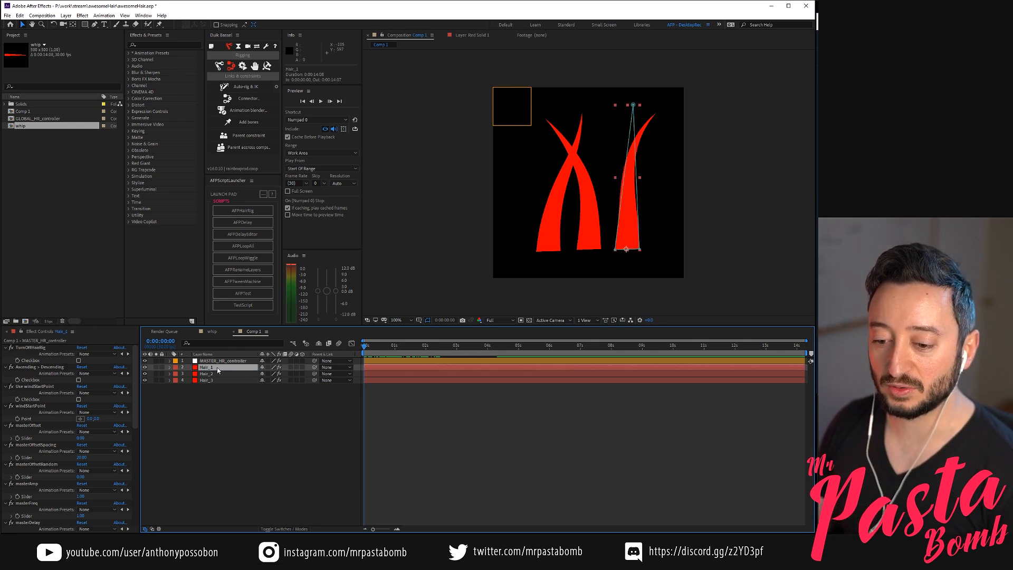
key("space")
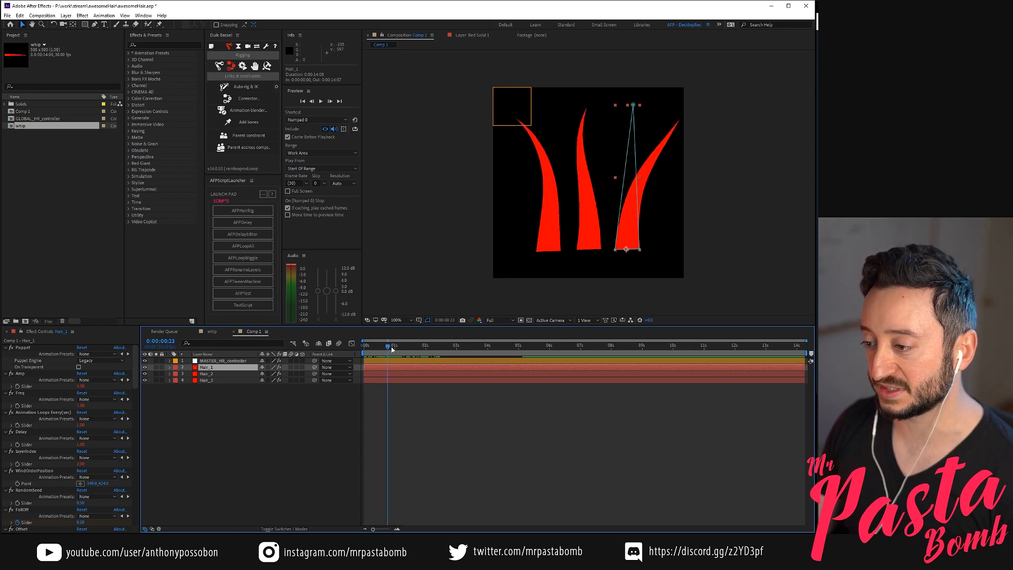
left_click(274, 460)
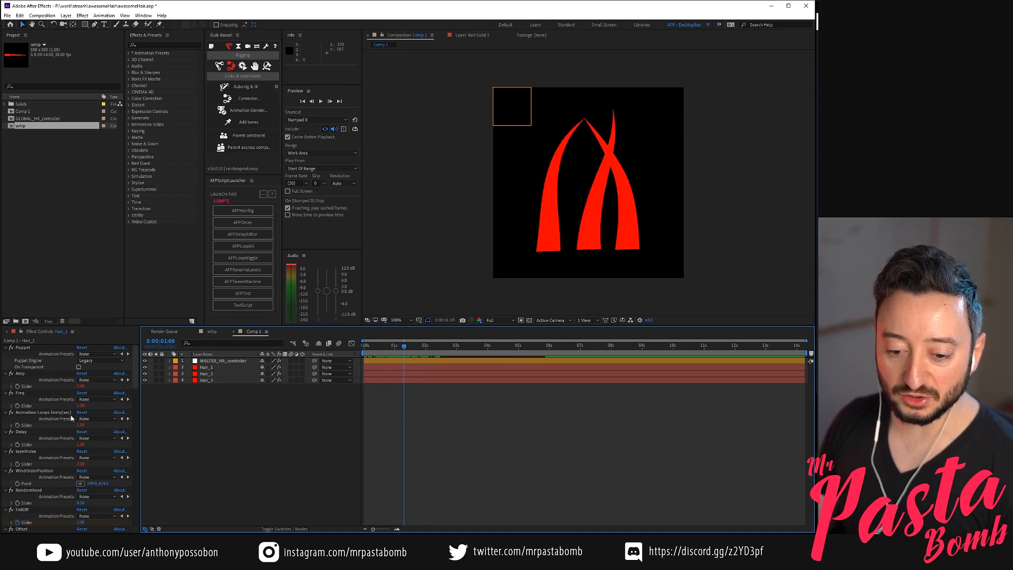
left_click(41, 414)
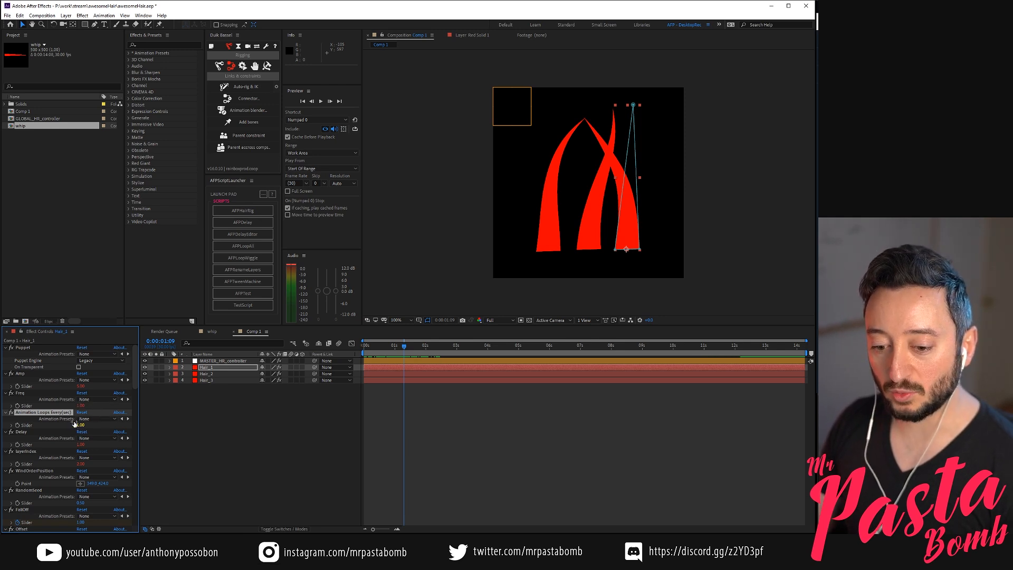
End the work area at 0:00:00:29, play the one-second loop, and deselect the layers
left_click_drag(394, 344, 394, 346)
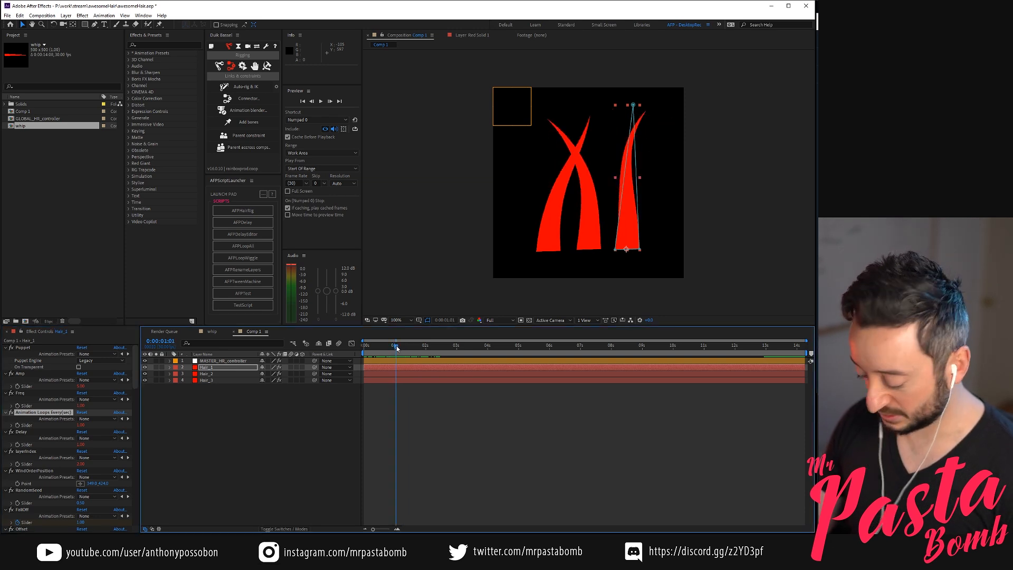
key("Page_Up")
key("Page_Up")
key("space")
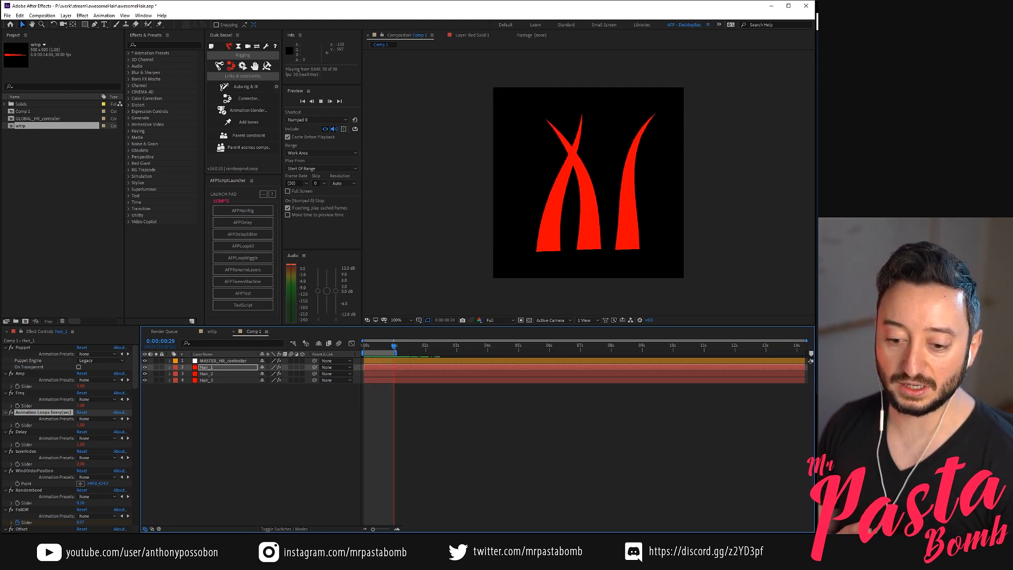
left_click_drag(385, 344, 369, 344)
key("F2")
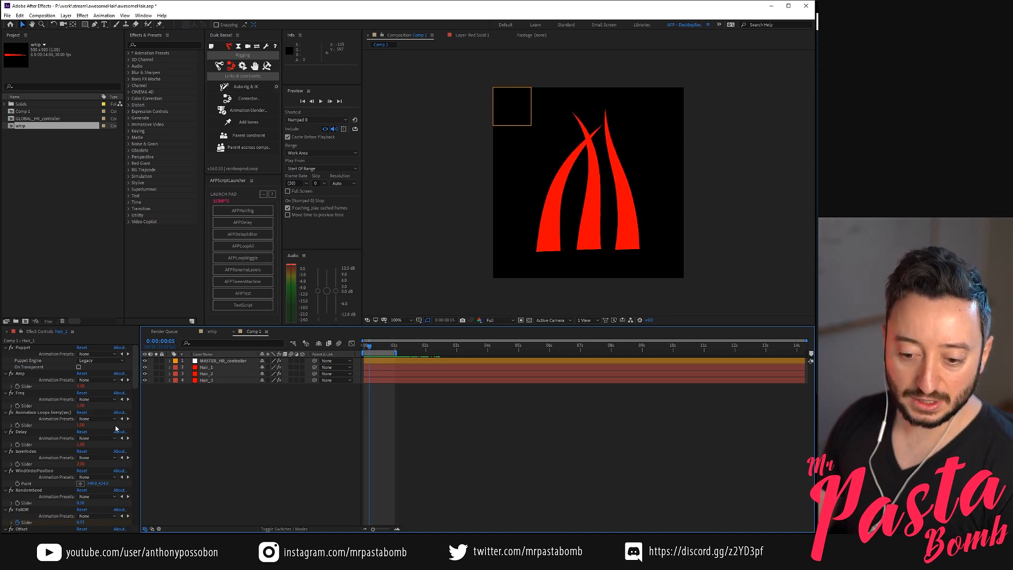
Set Hair_1's Freq slider to 0.5 and play the loop from the first frame
left_click(79, 405)
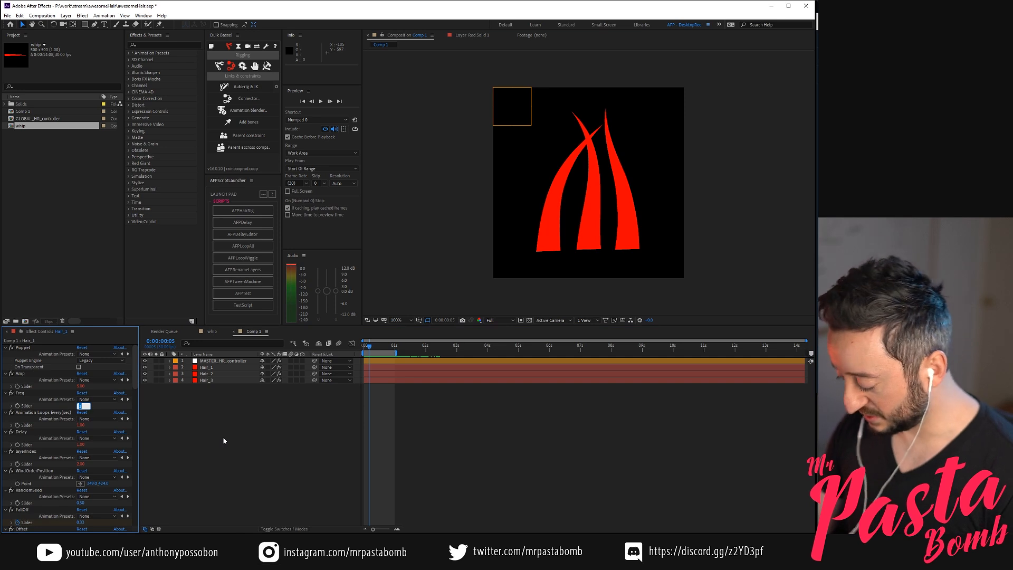
key("Return")
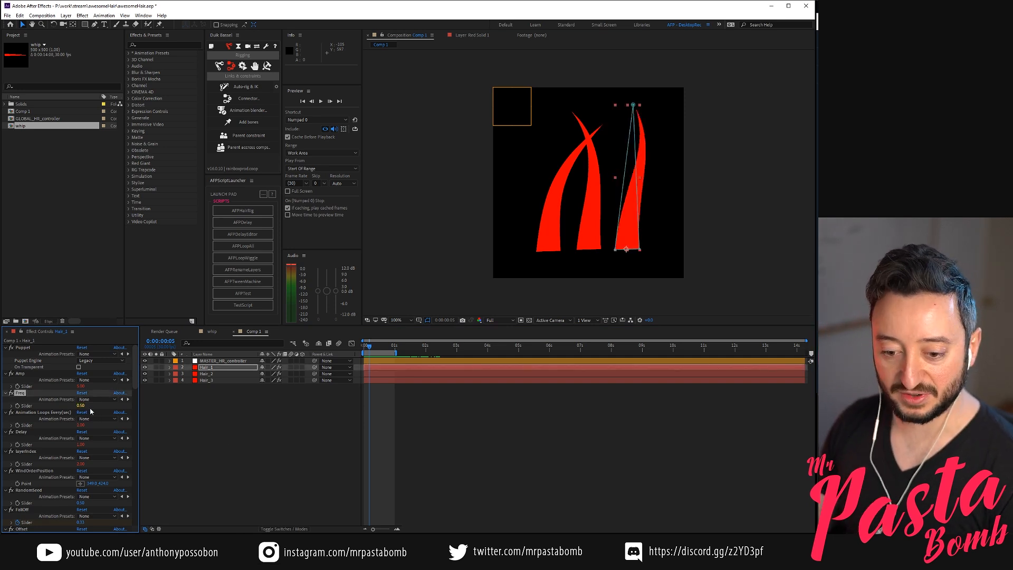
mouse_move(372, 345)
left_mouse_down()
mouse_move(382, 359)
mouse_move(361, 359)
left_mouse_up()
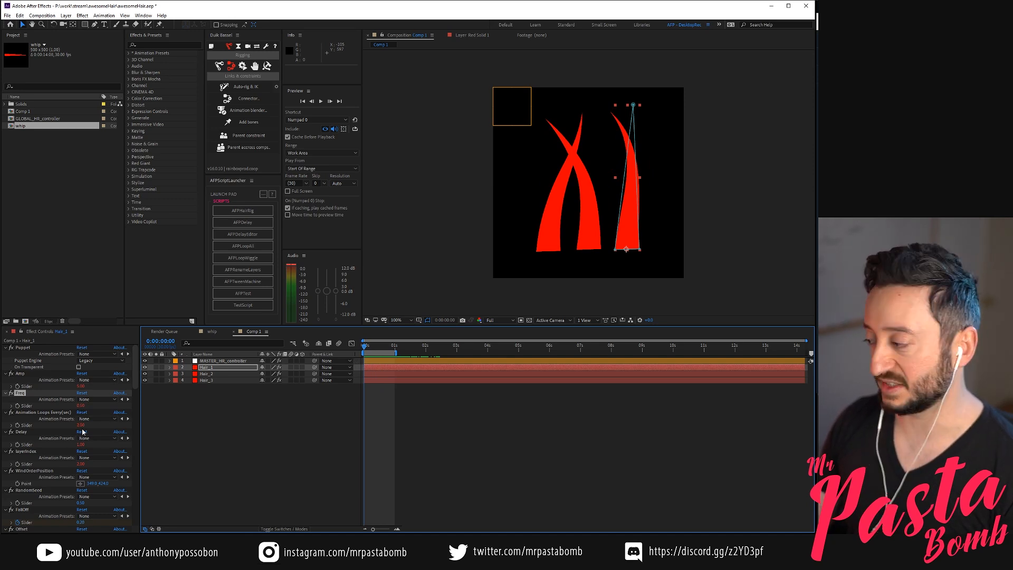
left_click_drag(396, 346, 362, 352)
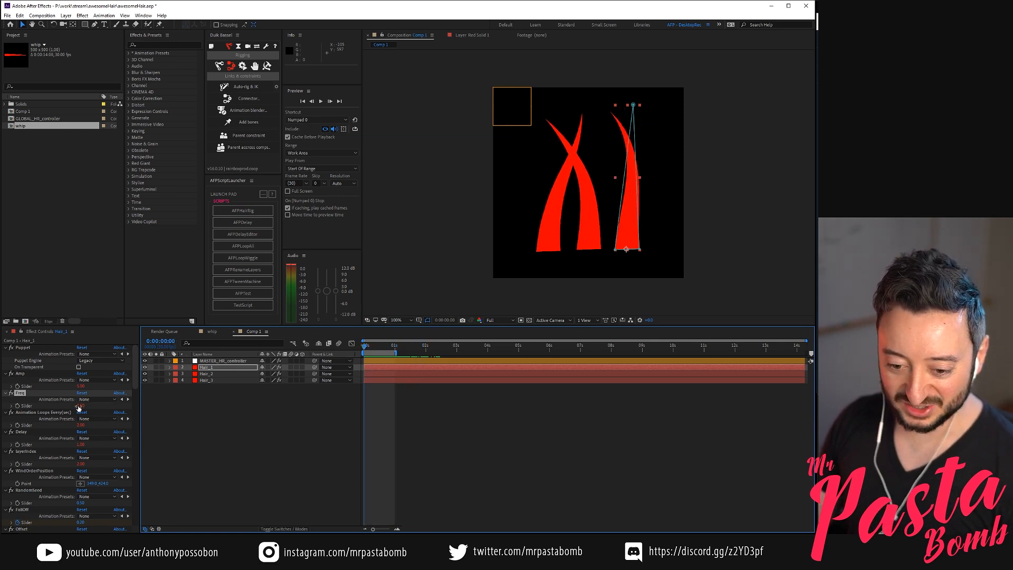
key("space")
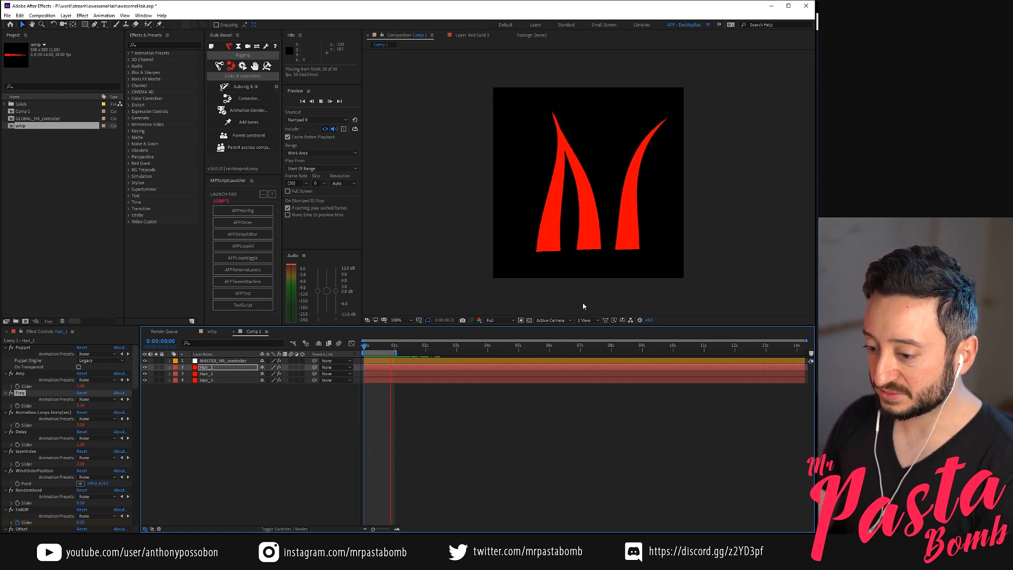
key("space")
End the work area at 0:00:01:29, play the loop, and compare the hair pose at 0:00:01:00
left_click(424, 349)
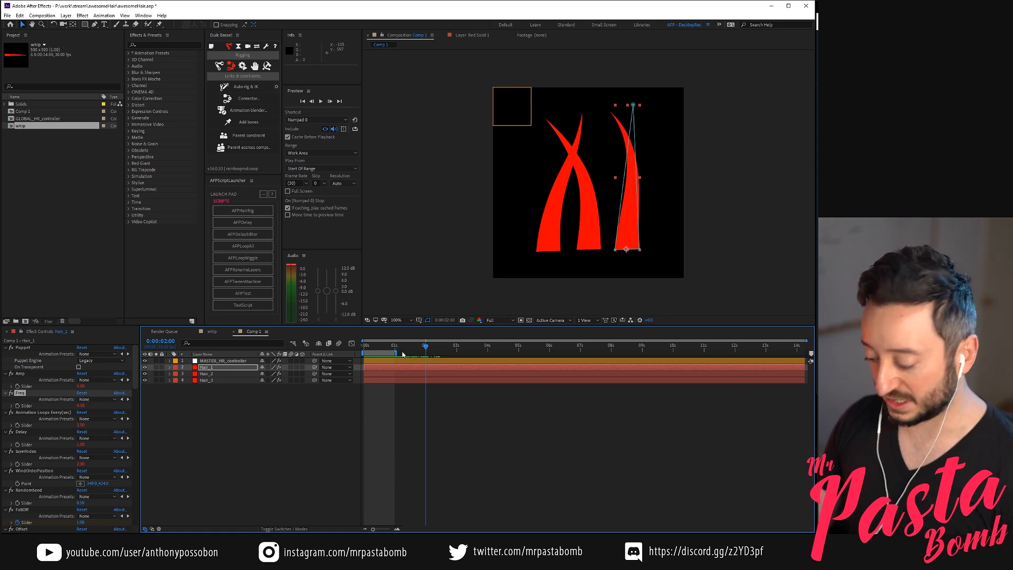
key("space")
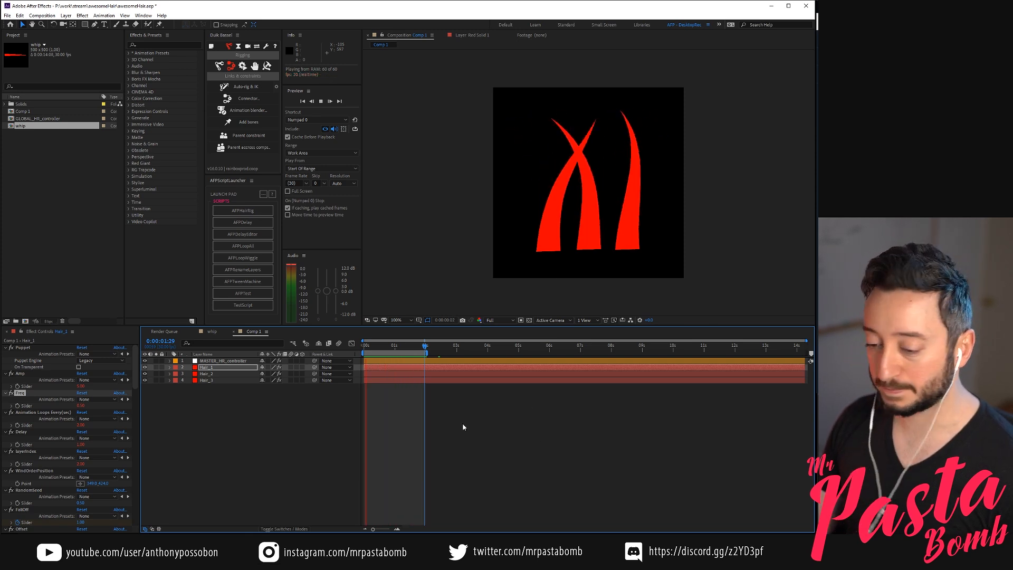
key("space")
left_click_drag(378, 347, 395, 347)
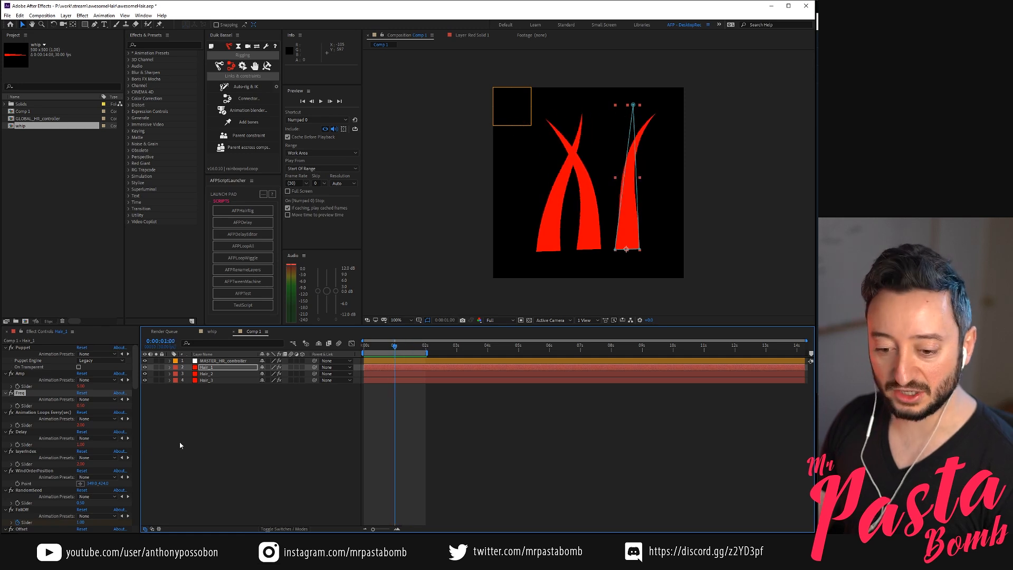
key("space")
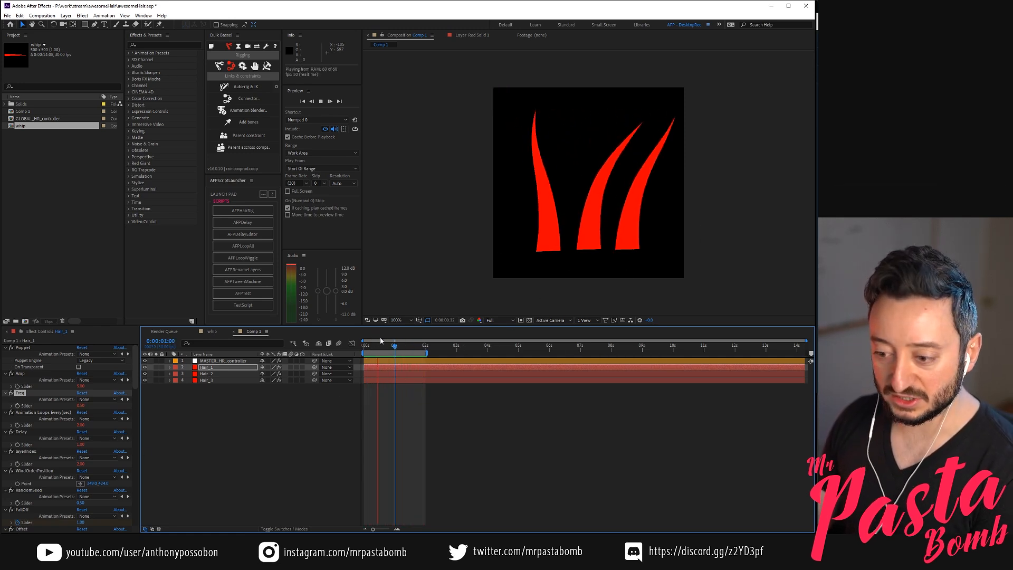
key("space")
Return to the first frame, try a Freq of 0.2 on Hair_1, and set its Freq back to 1
key("Home")
left_click(82, 405)
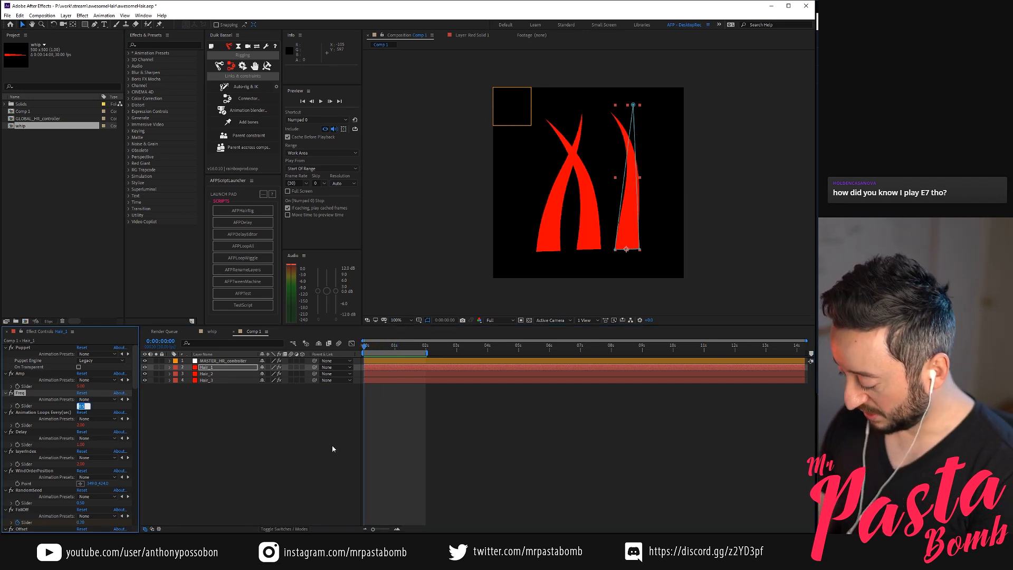
type("0.2")
key("Return")
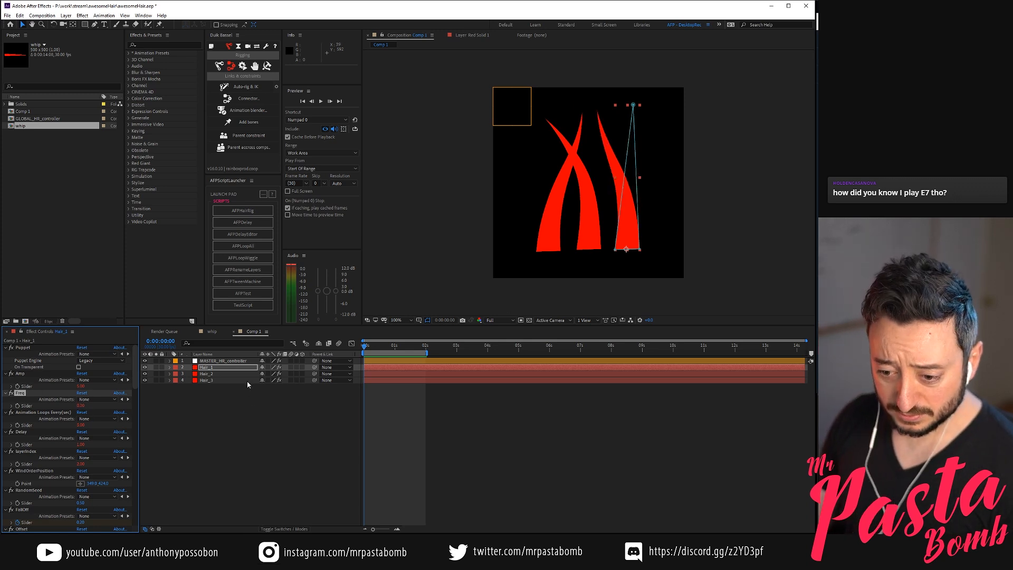
left_click(80, 405)
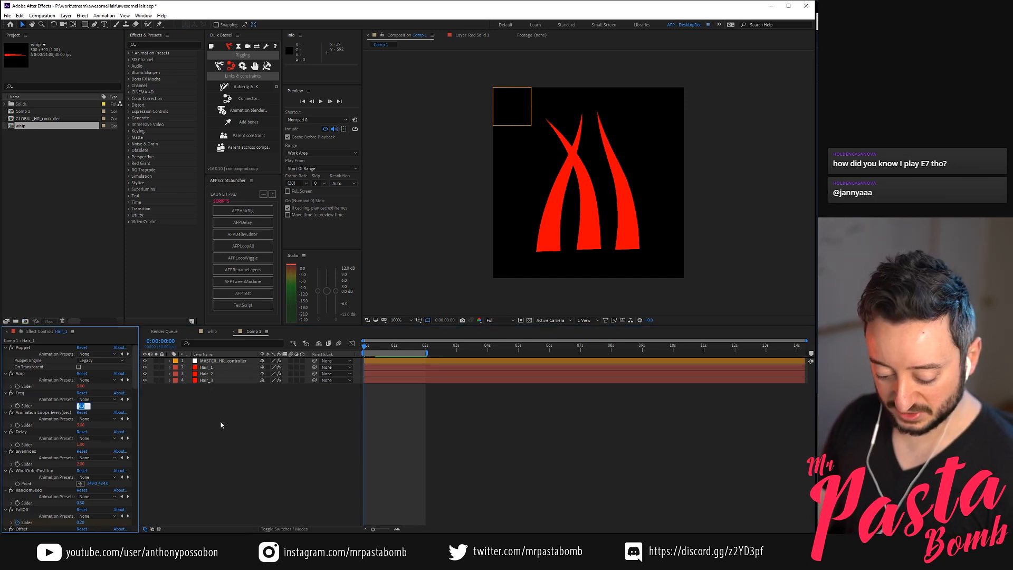
type("1")
left_click(207, 409)
Set masterFreq to 0.2 on MASTER_HR_controller and scrub through the timeline to check the motion
left_click(211, 362)
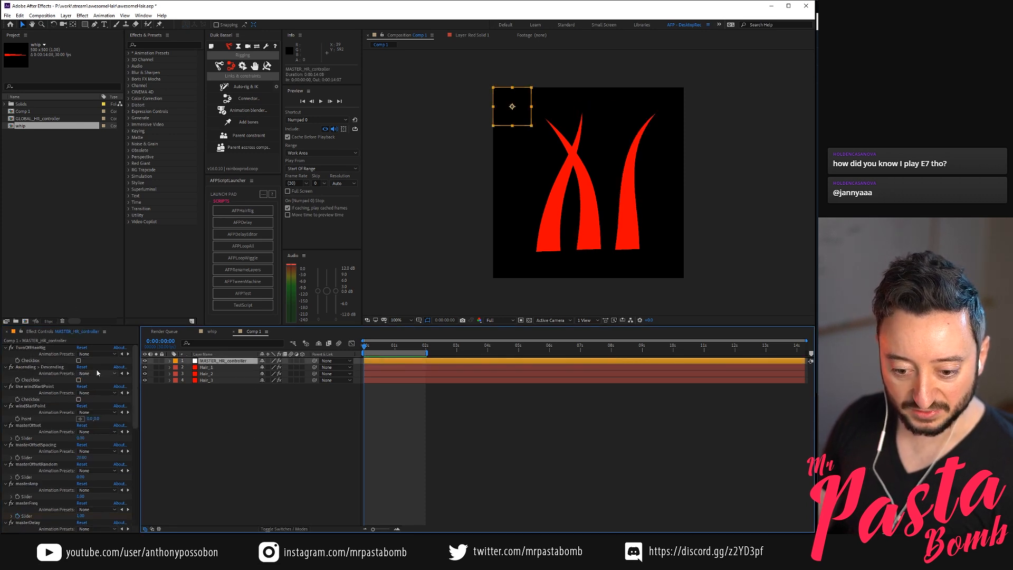
scroll(95, 422, "down", 2)
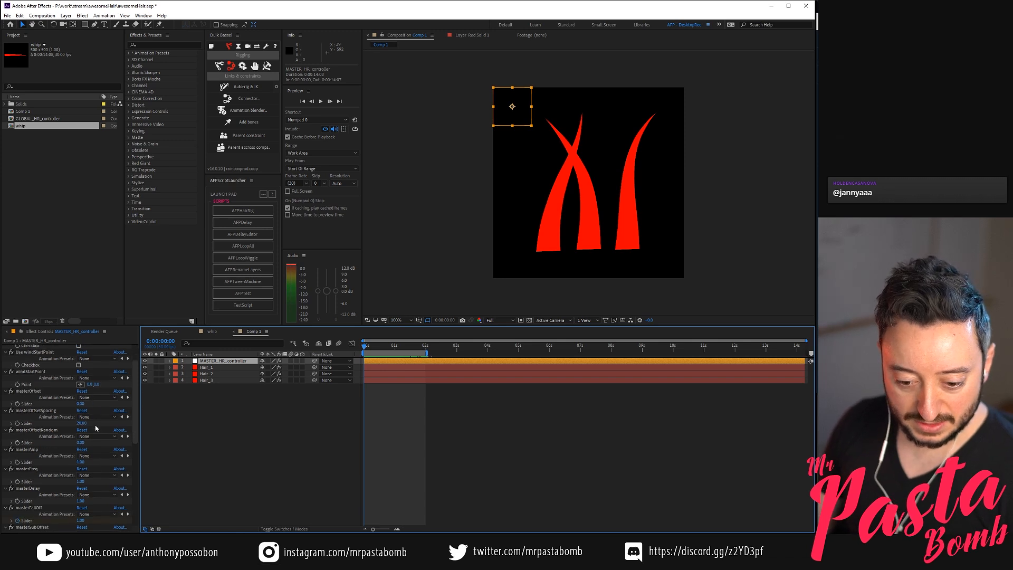
left_click(80, 482)
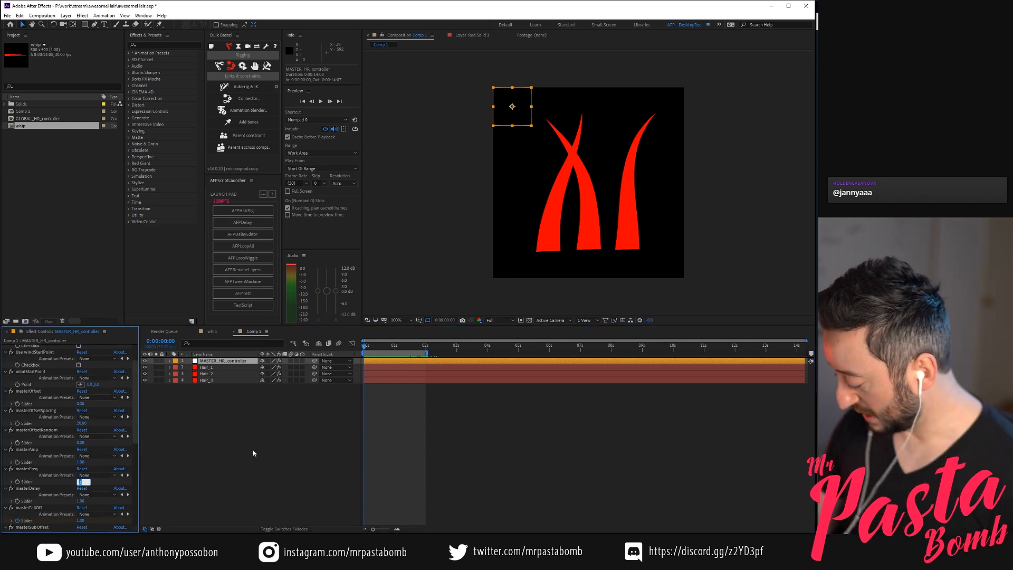
type("0.2")
key("Return")
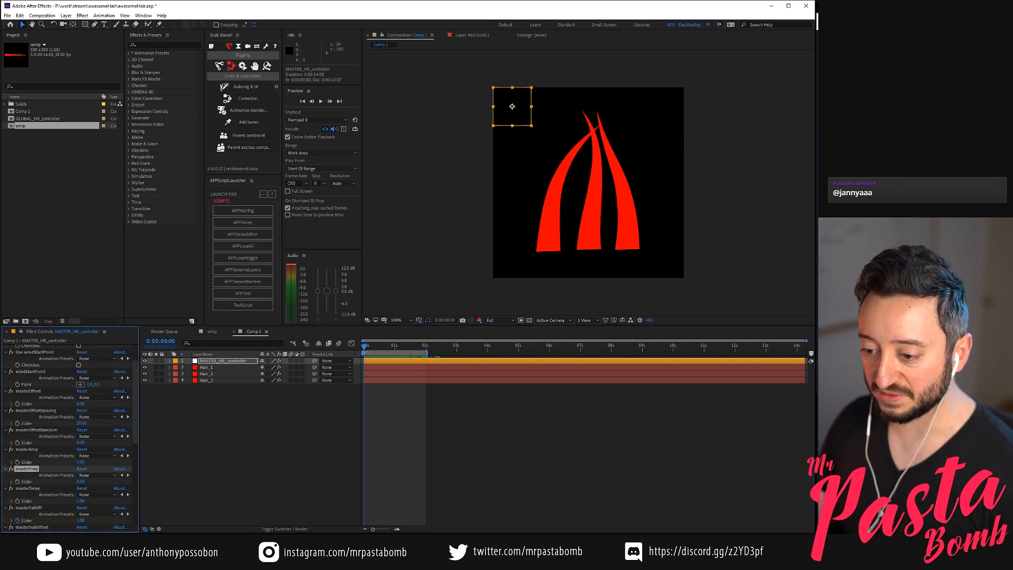
left_click_drag(370, 347, 407, 350)
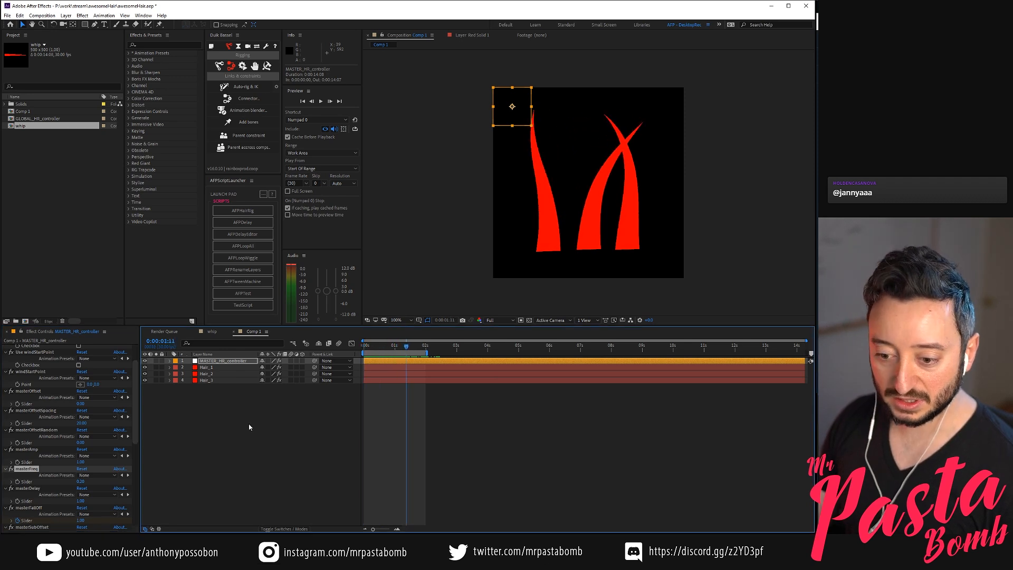
Check Hair_1's Animation Loops Every(sec) value, end the work area at 0:00:04:29, and play the loop
left_click(249, 424)
left_click(223, 366)
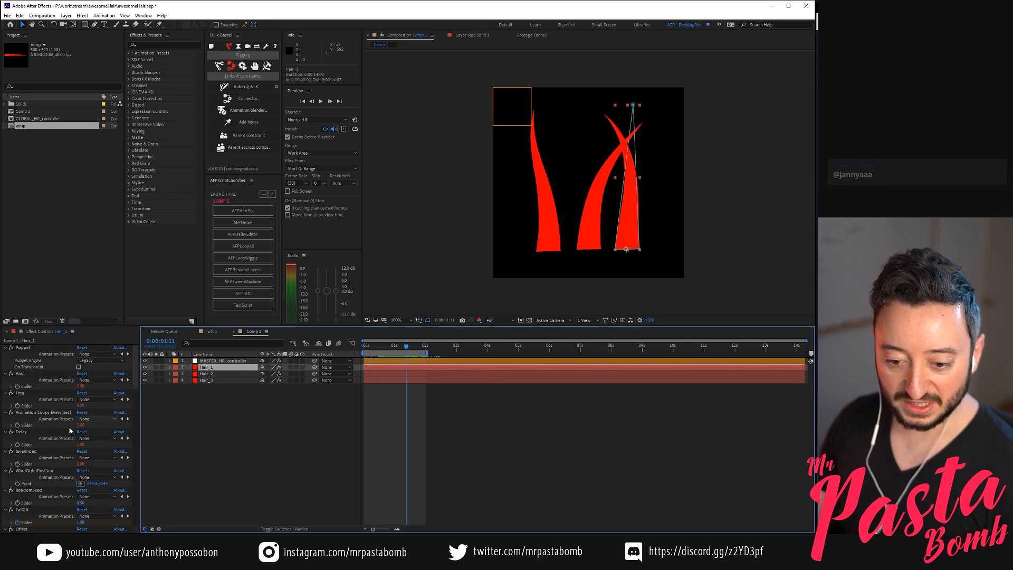
left_click_drag(550, 346, 518, 349)
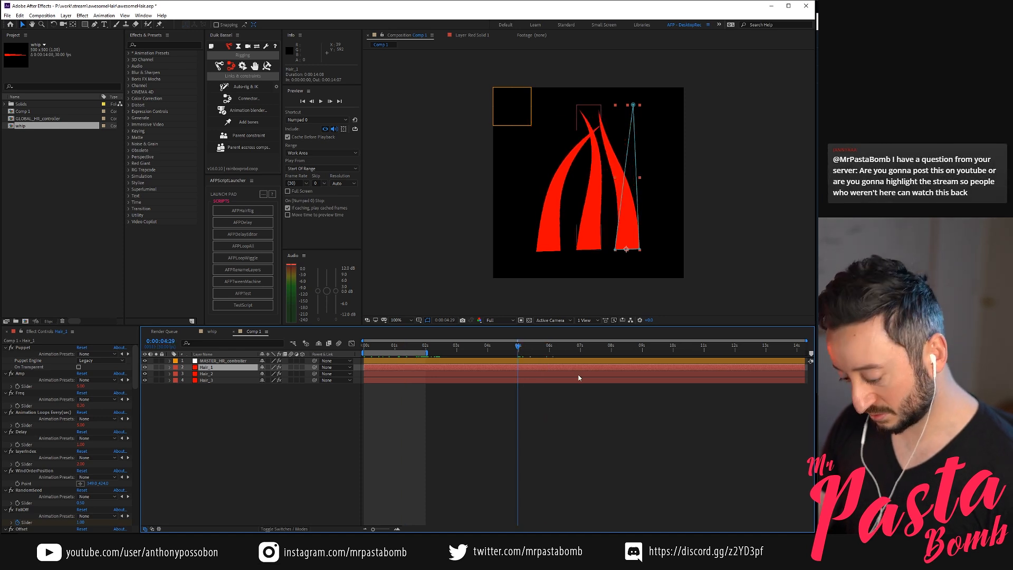
key("n")
key("KP_0")
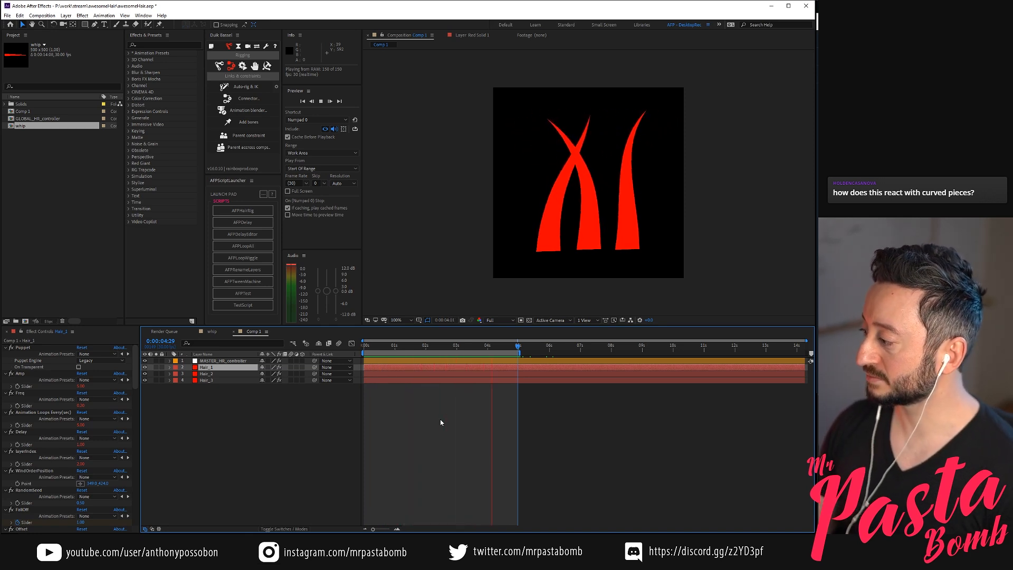
key("space")
Set masterFreq to 0.4 on MASTER_HR_controller and preview the hair motion
left_click_drag(390, 348, 370, 354)
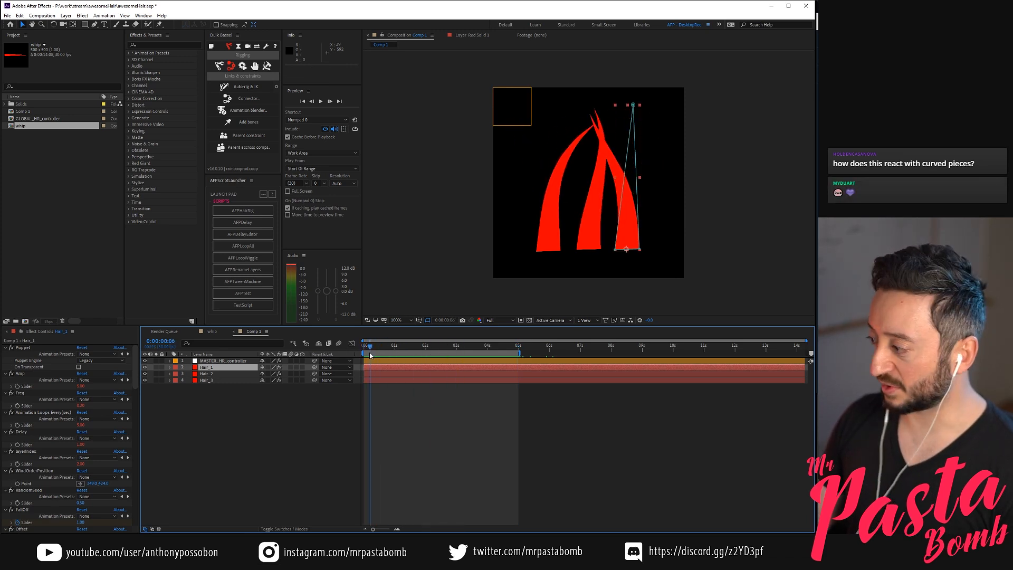
left_click(312, 447)
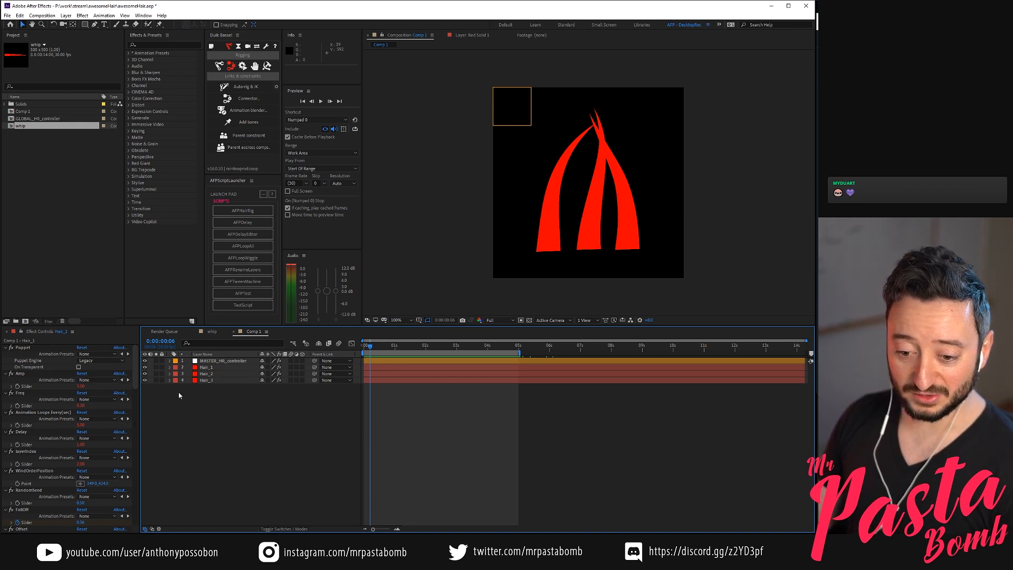
left_click(224, 361)
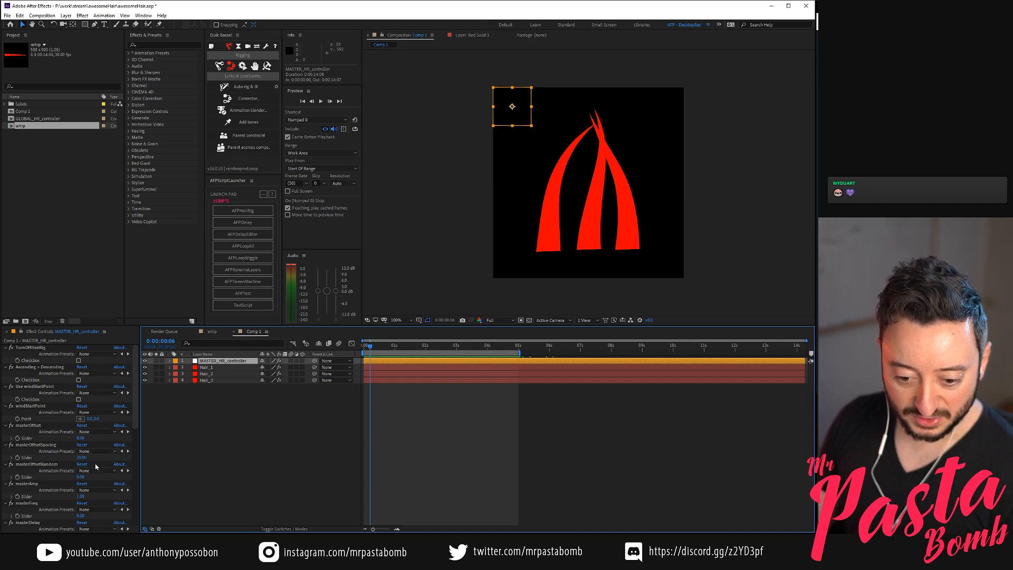
scroll(97, 450, "down", 1)
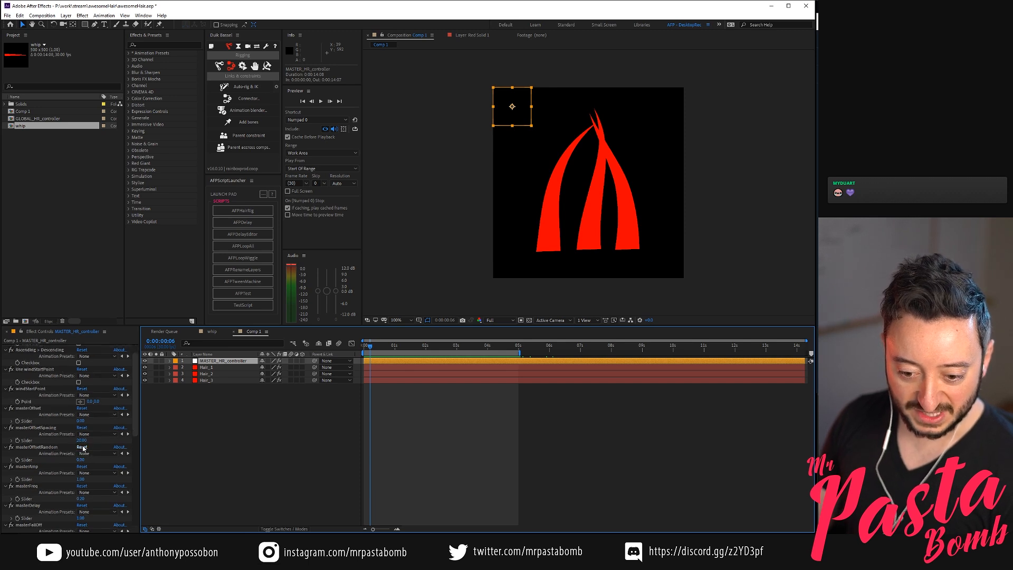
scroll(85, 449, "down", 2)
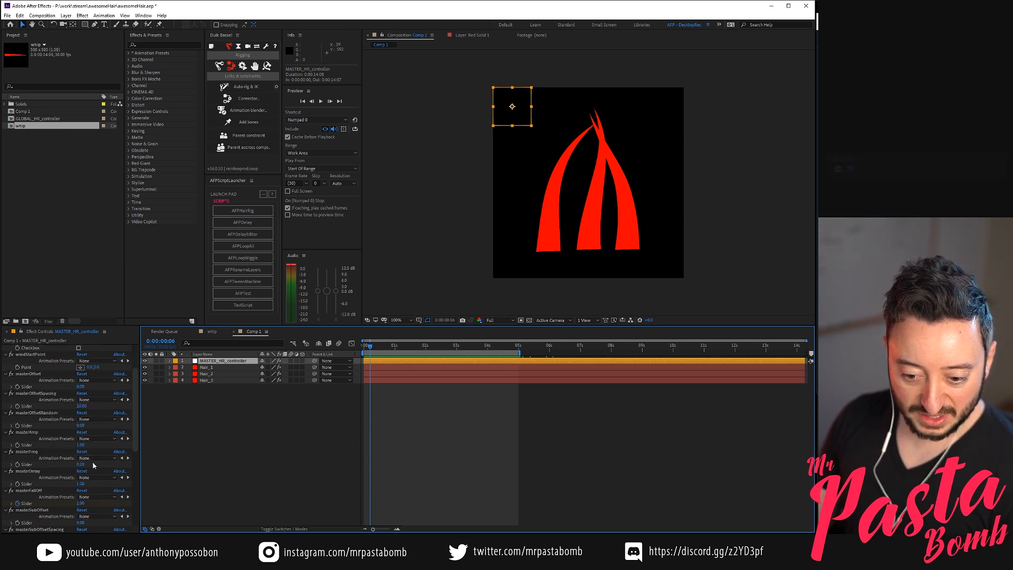
left_click(81, 464)
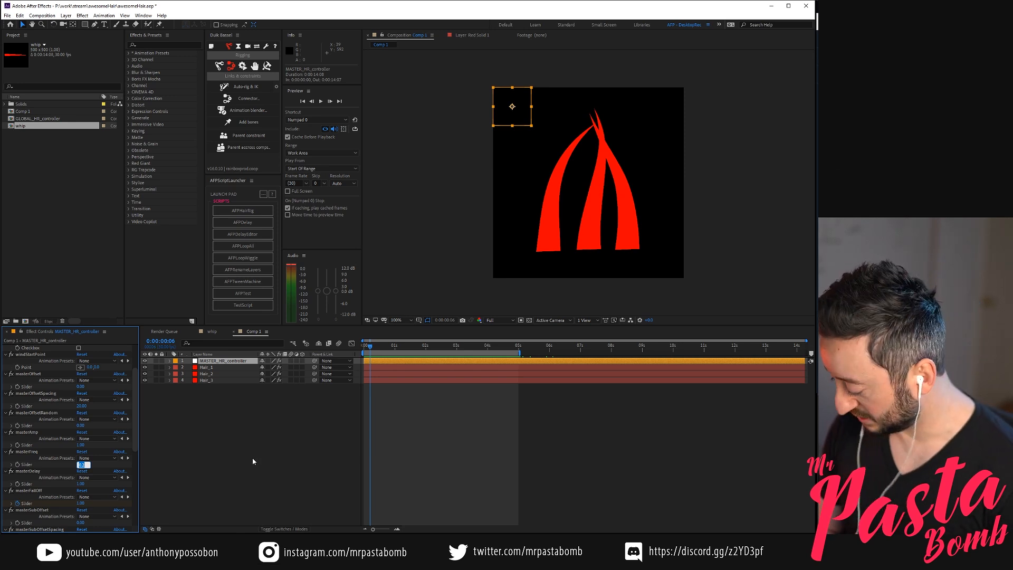
type("0.4")
key("Return")
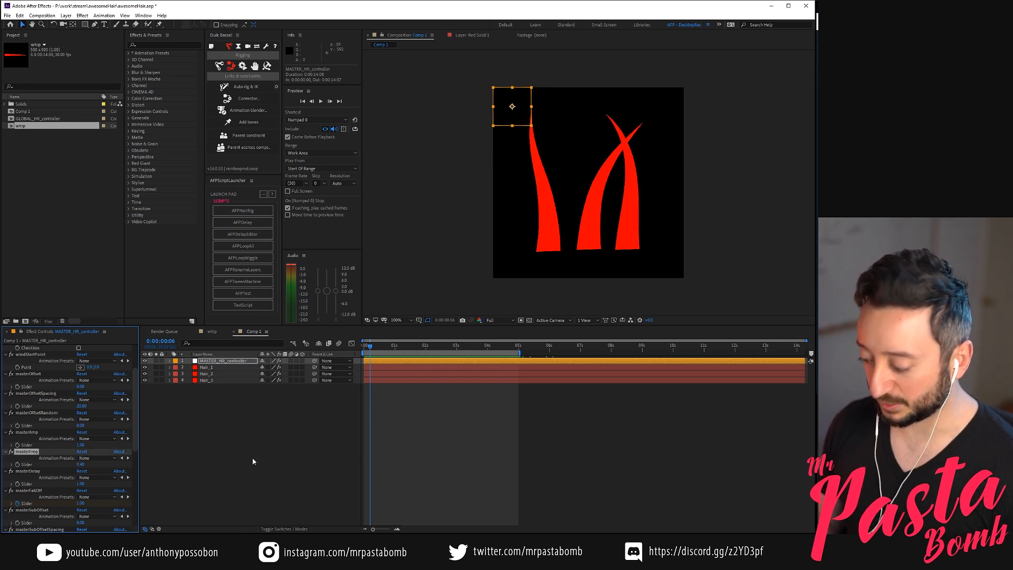
key("space")
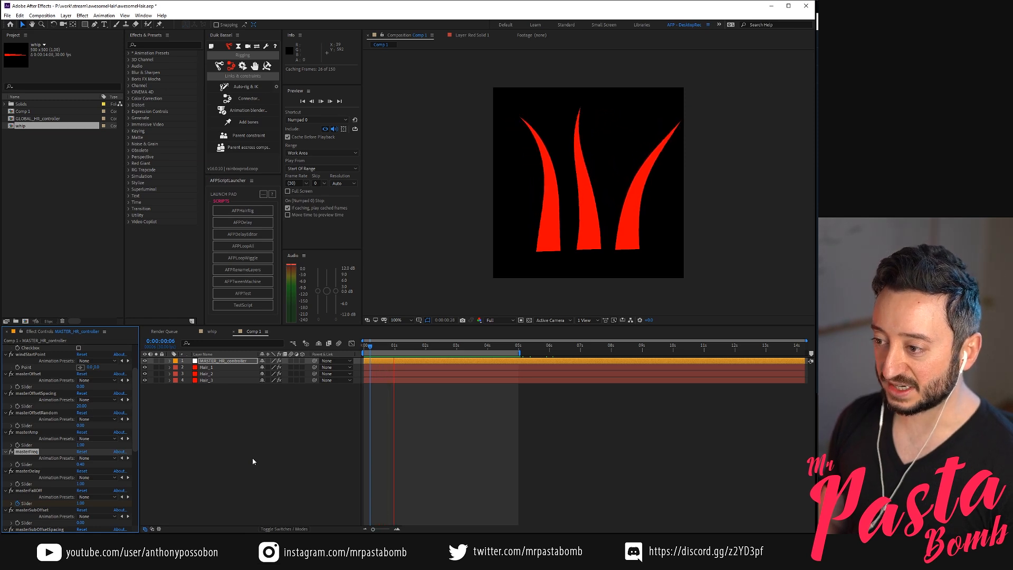
key("space")
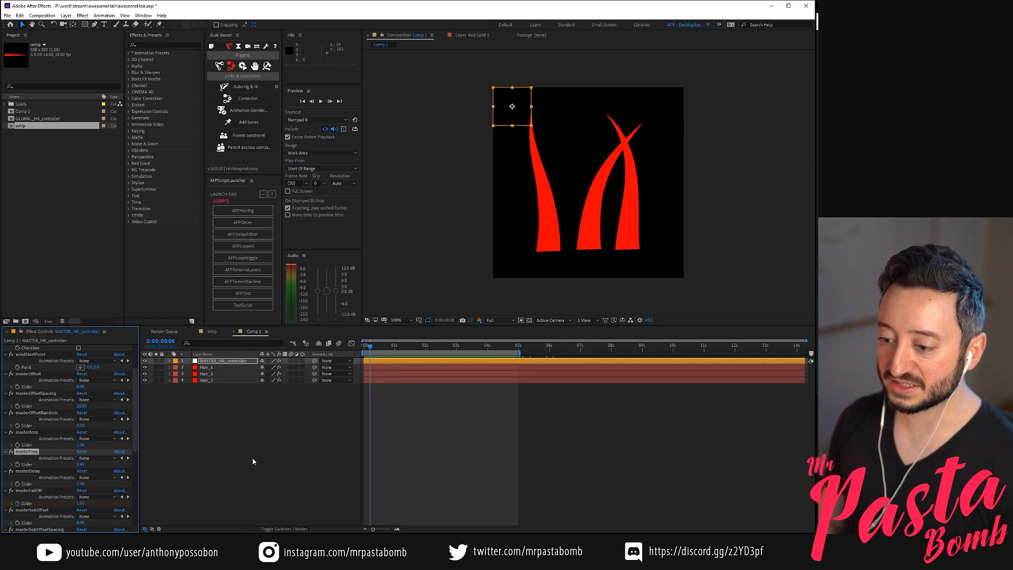
With Hair_1's loop duration shown, end the work area at 0:00:02:15, play the loop, and return to the first frame
key("ctrl+Down")
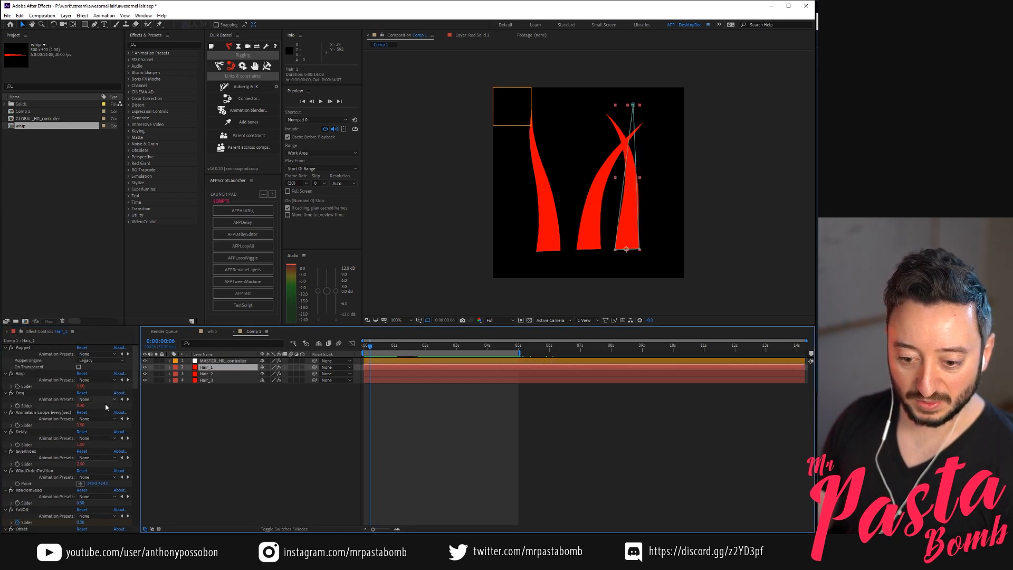
left_click_drag(431, 345, 442, 348)
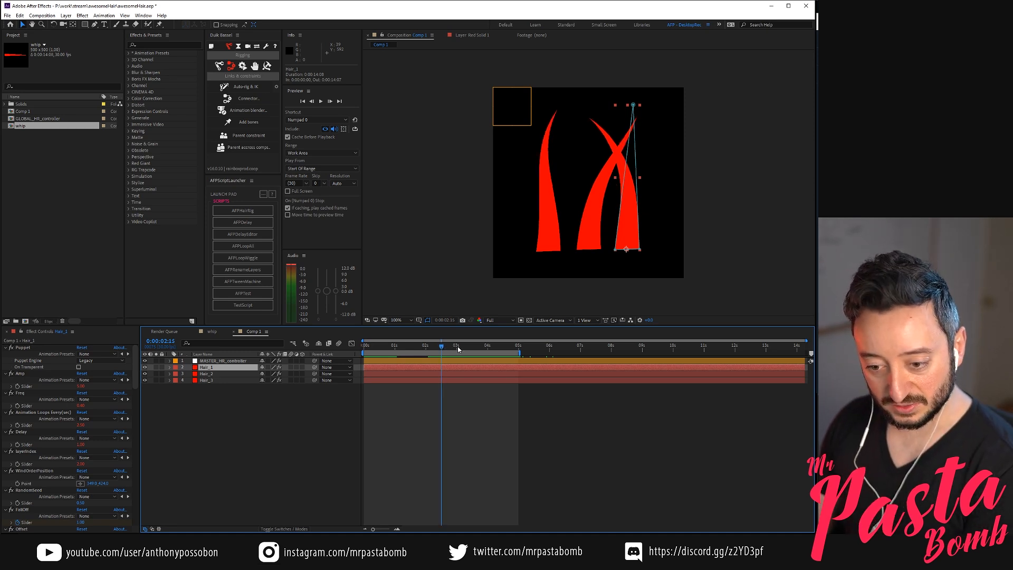
key("KP_0")
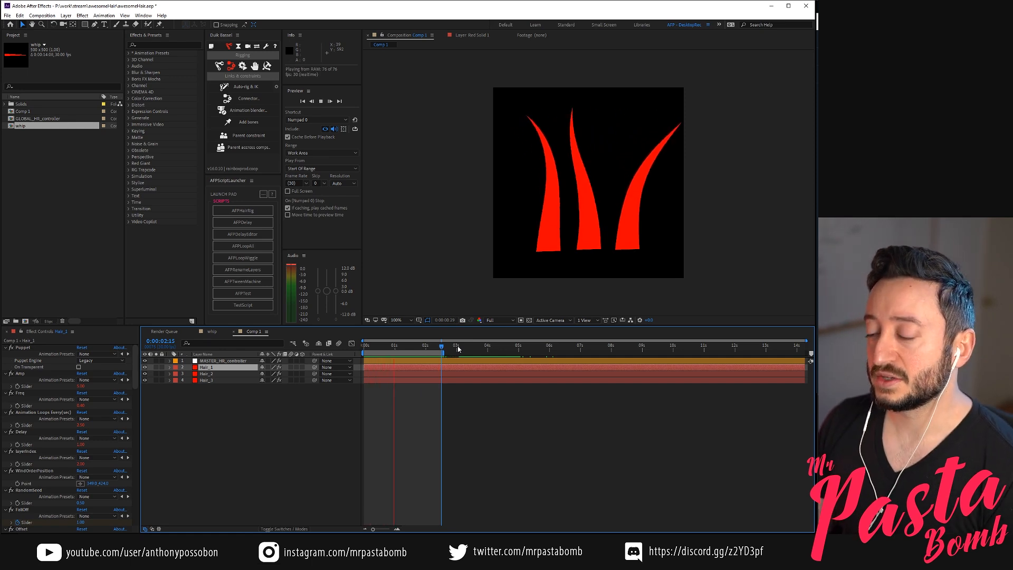
left_click(248, 454)
left_click(372, 347)
left_click_drag(371, 351, 325, 353)
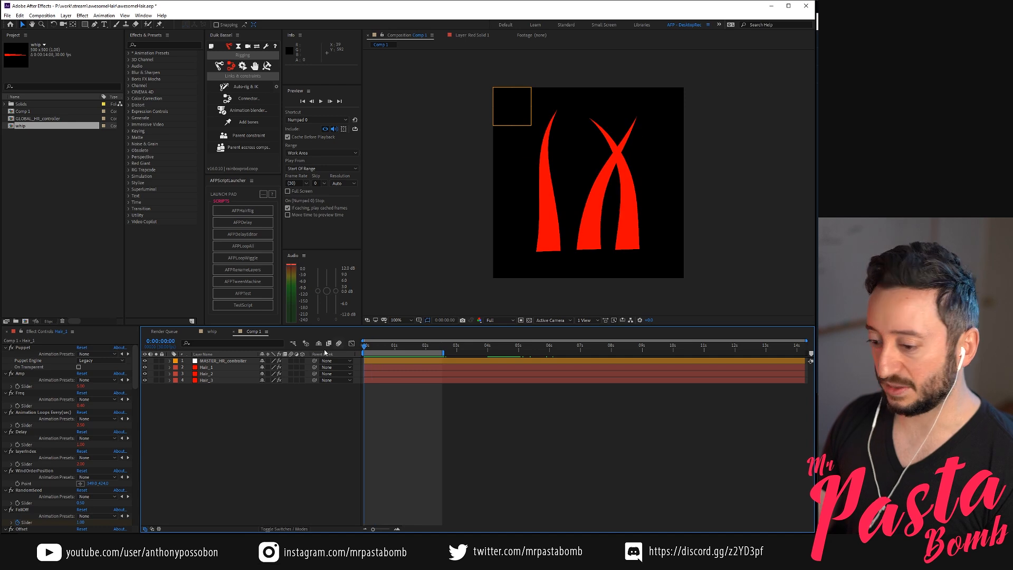
Set masterOffsetSpacing to 0 on MASTER_HR_controller and play the loop to check the hairs' motion
left_click(206, 374)
left_click(247, 412)
mouse_move(365, 346)
left_mouse_down()
mouse_move(399, 346)
mouse_move(357, 350)
left_mouse_up()
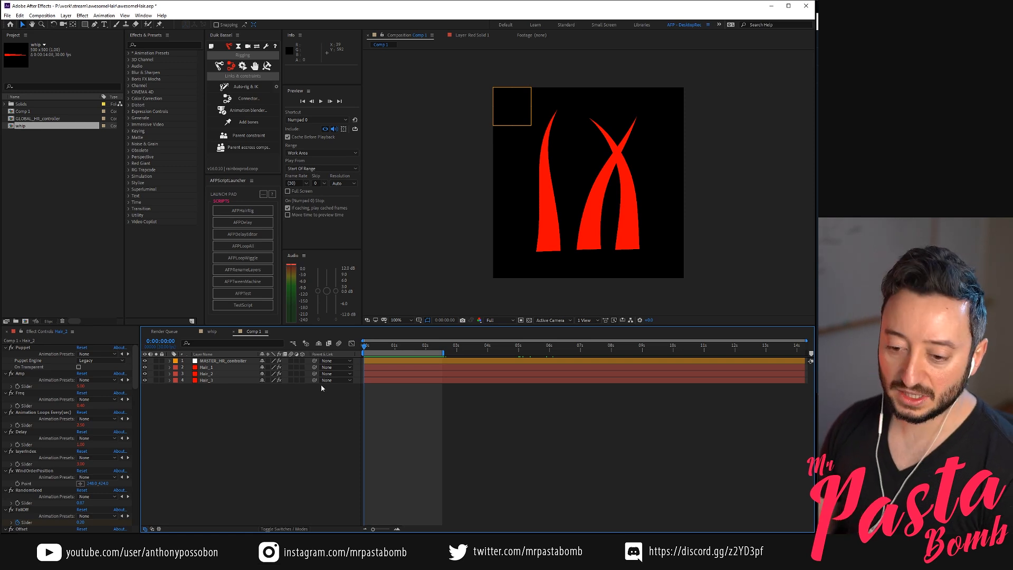
left_click(223, 362)
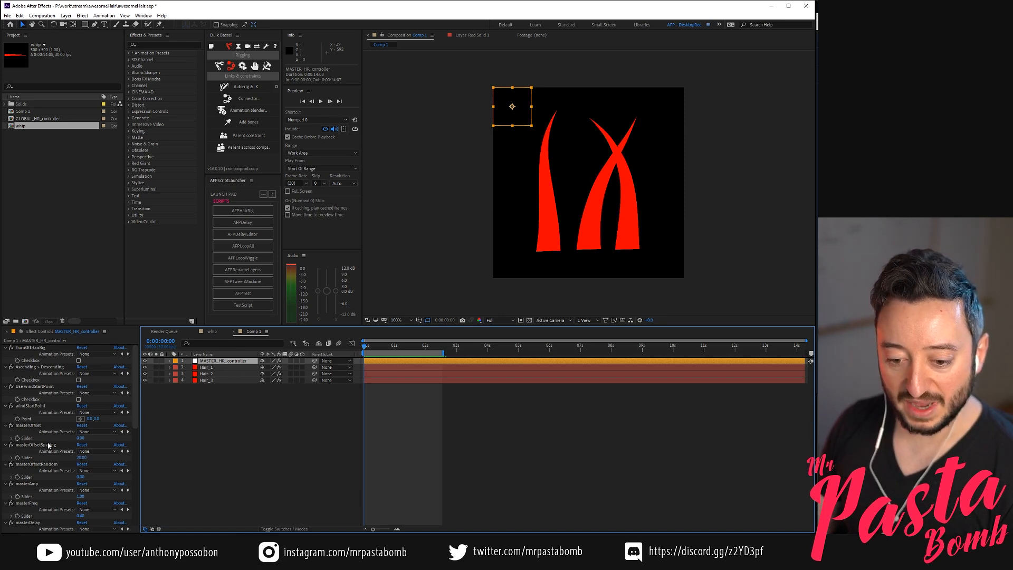
left_click(82, 457)
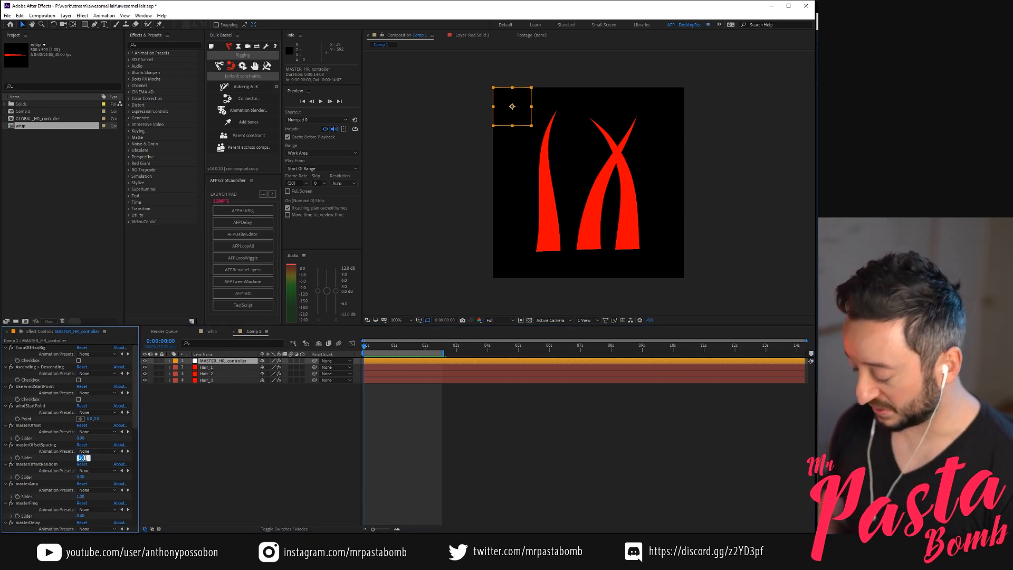
type("0")
key("Return")
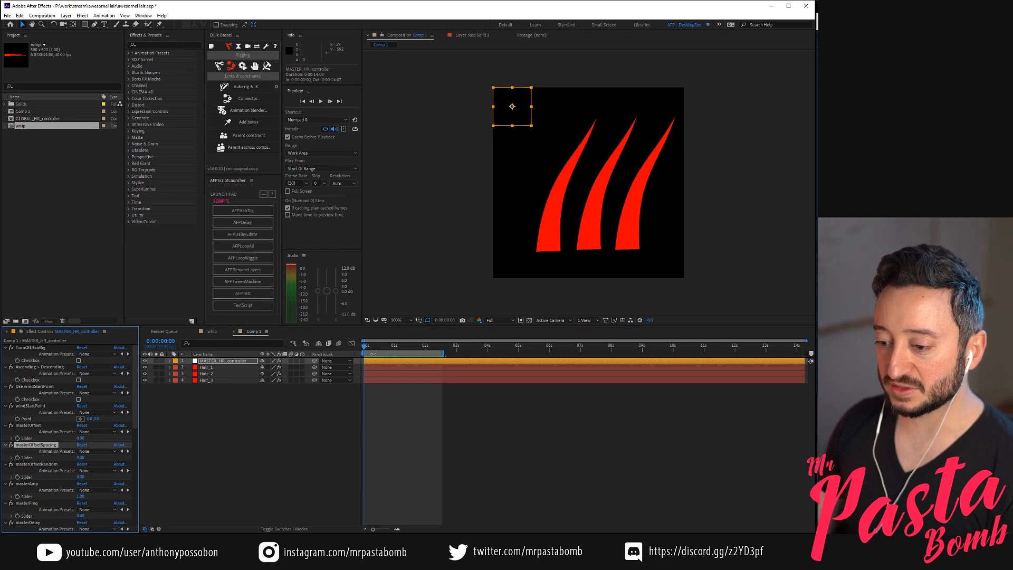
left_click_drag(368, 348, 394, 347)
key("space")
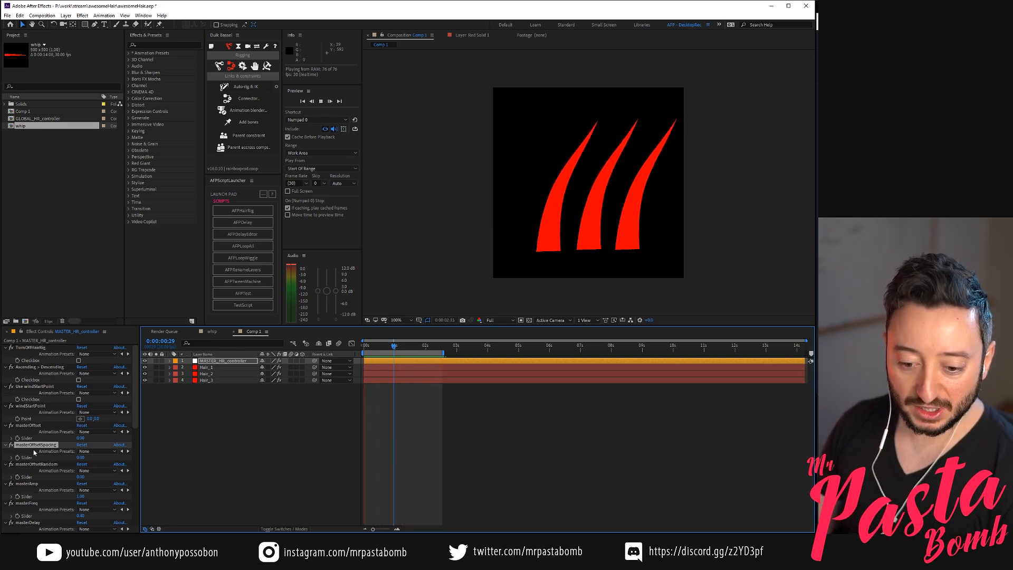
Set masterOffsetSpacing to 5 on MASTER_HR_controller, preview the loop, and scrub through the work area to check the stagger
left_click(81, 458)
type("5")
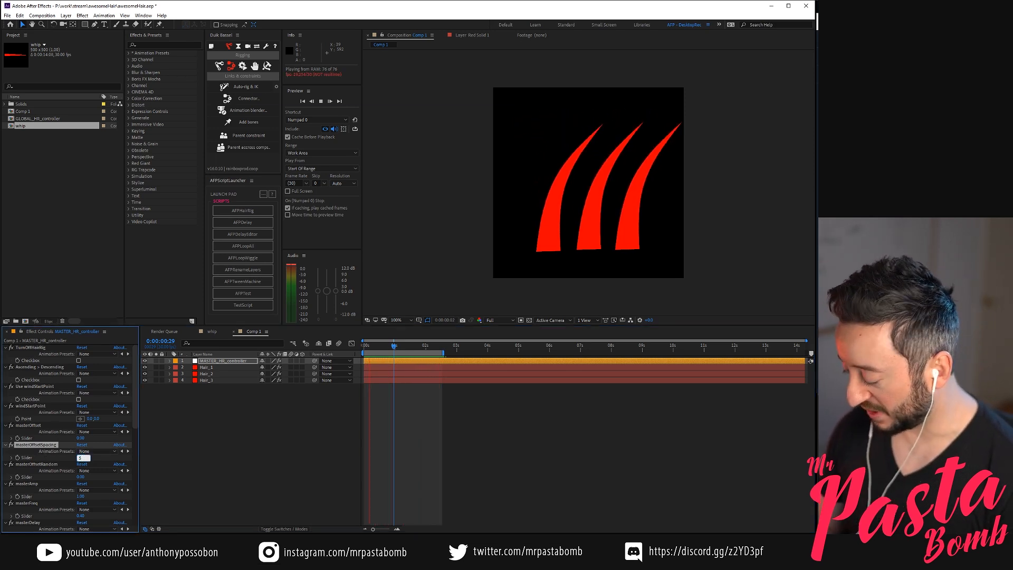
key("Return")
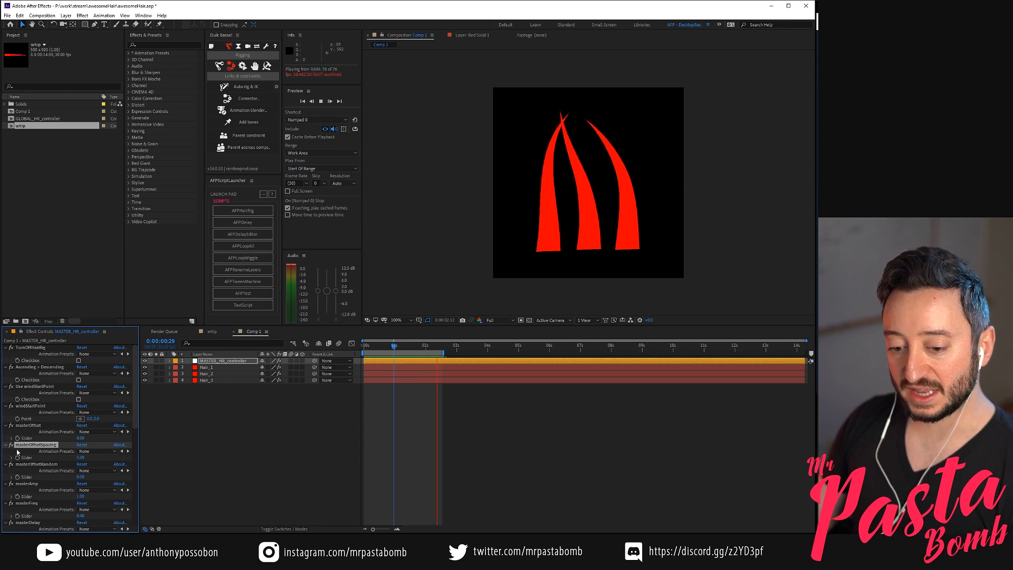
left_click(381, 346)
mouse_move(381, 346)
left_mouse_down()
mouse_move(372, 346)
mouse_move(413, 348)
mouse_move(369, 348)
left_mouse_up()
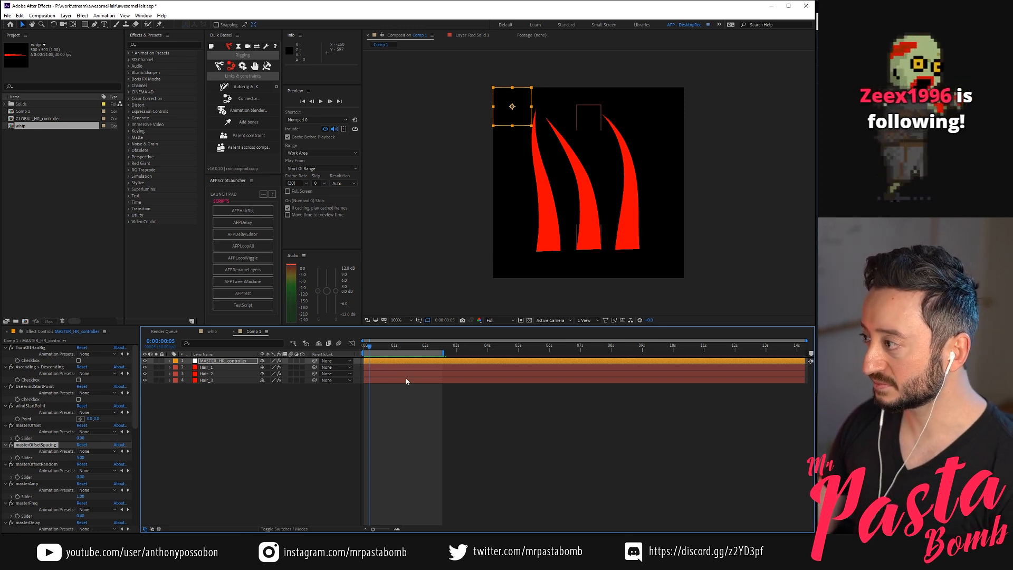
left_click_drag(385, 348, 417, 344)
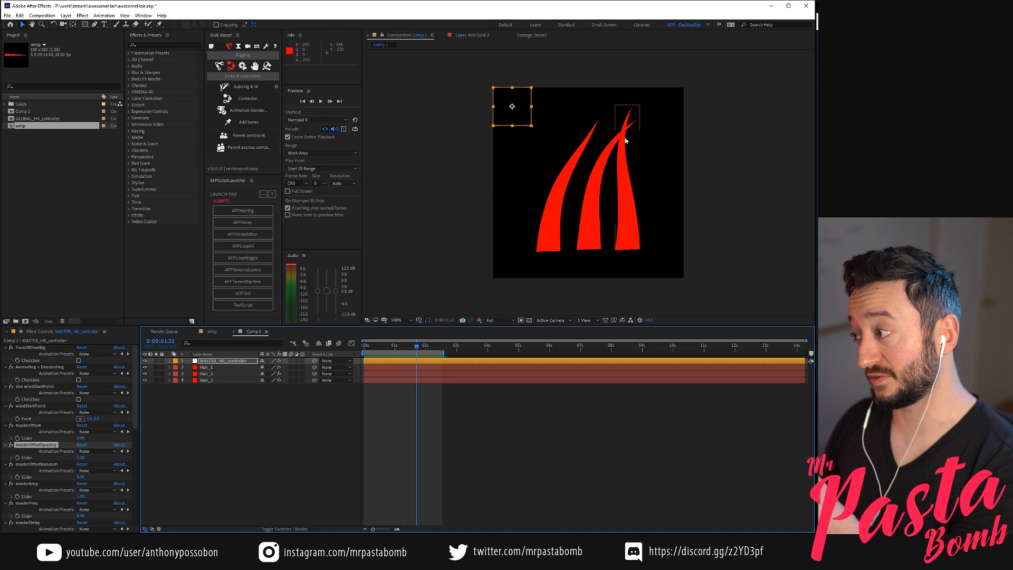
left_click_drag(420, 347, 439, 346)
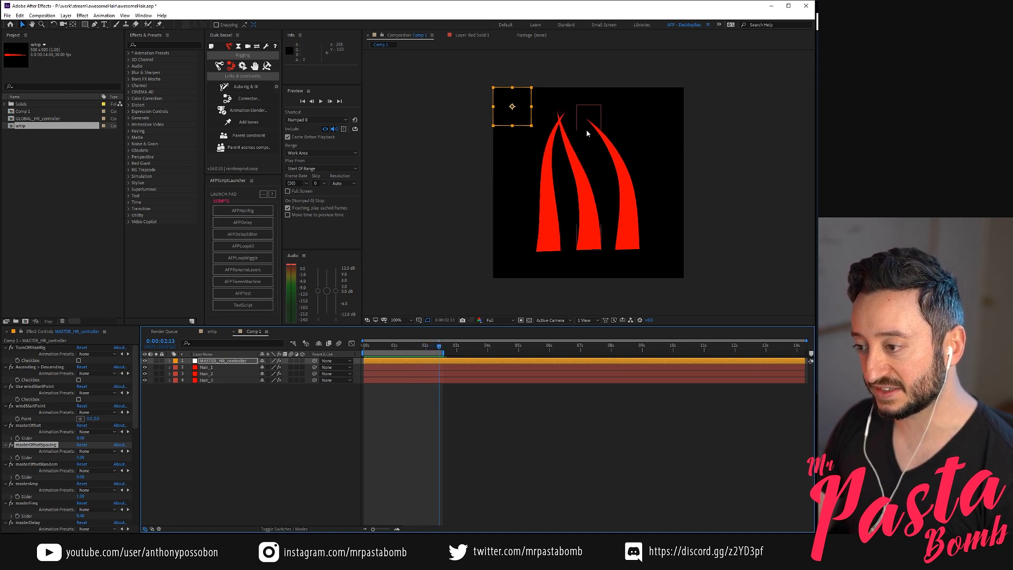
Move the Hair_1 layer below Hair_3 in the layer order and scrub back to the start to check the offset order
left_click(211, 368)
left_click_drag(208, 370, 216, 400)
left_click_drag(394, 346, 411, 349)
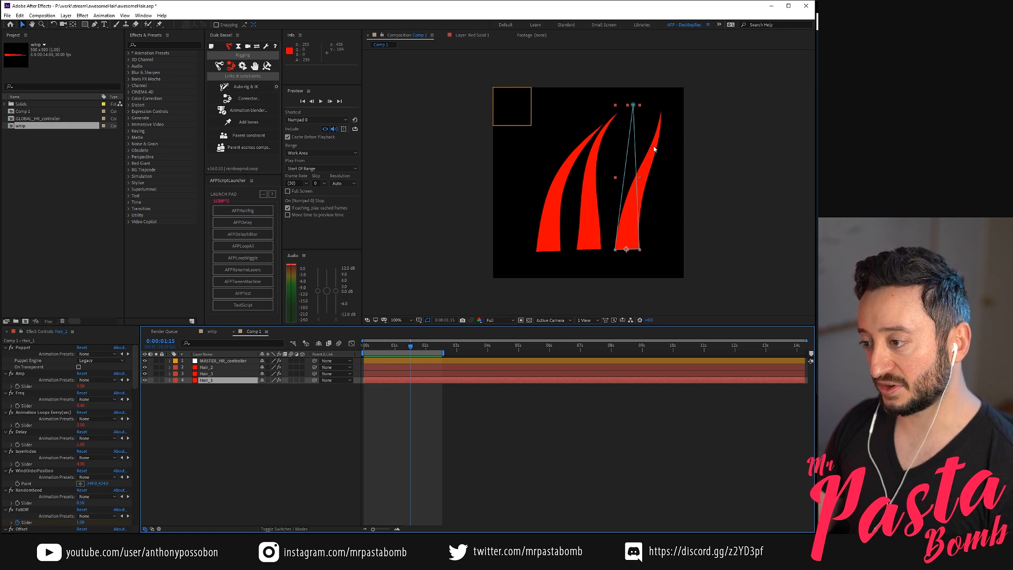
left_click_drag(386, 352, 408, 351)
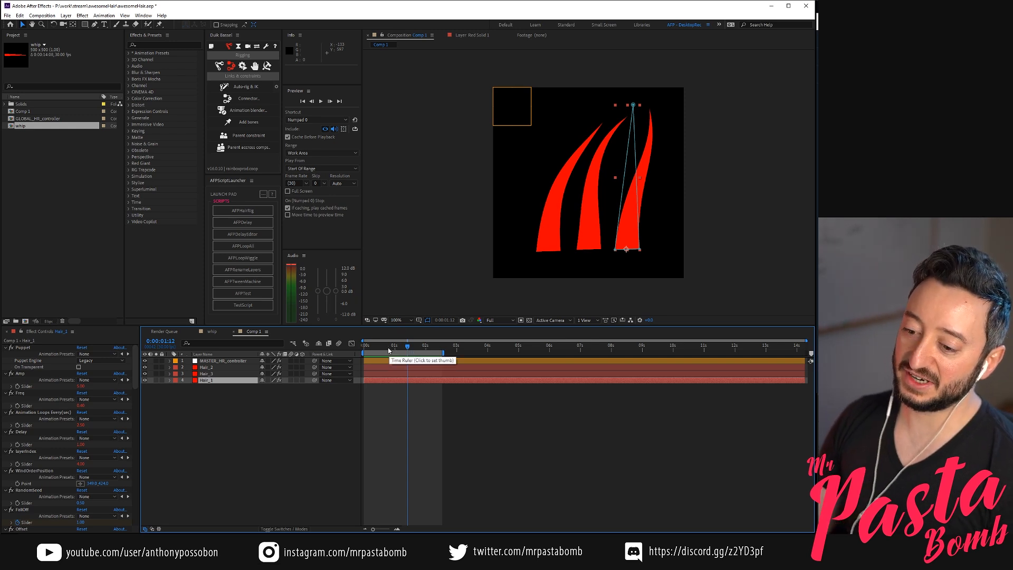
left_click_drag(387, 347, 365, 348)
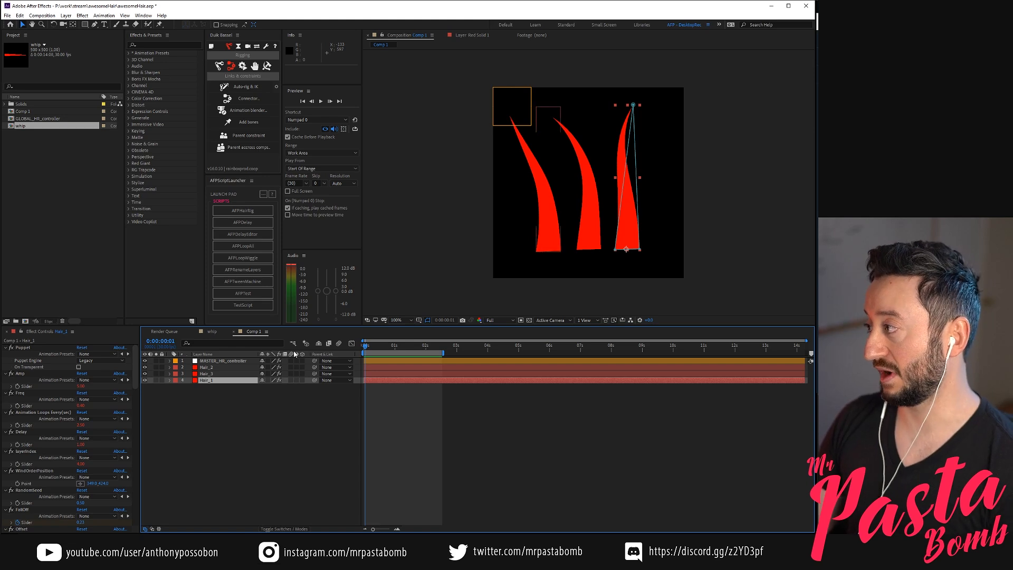
Undo the Hair_1 layer reorder and scrub through the motion in the original order
key("ctrl+z")
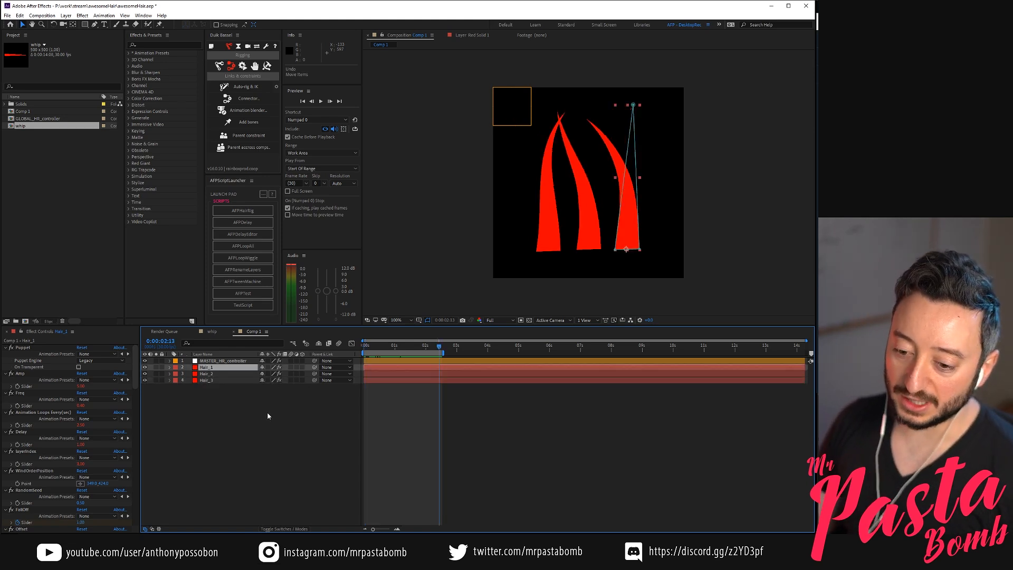
left_click_drag(400, 344, 387, 344)
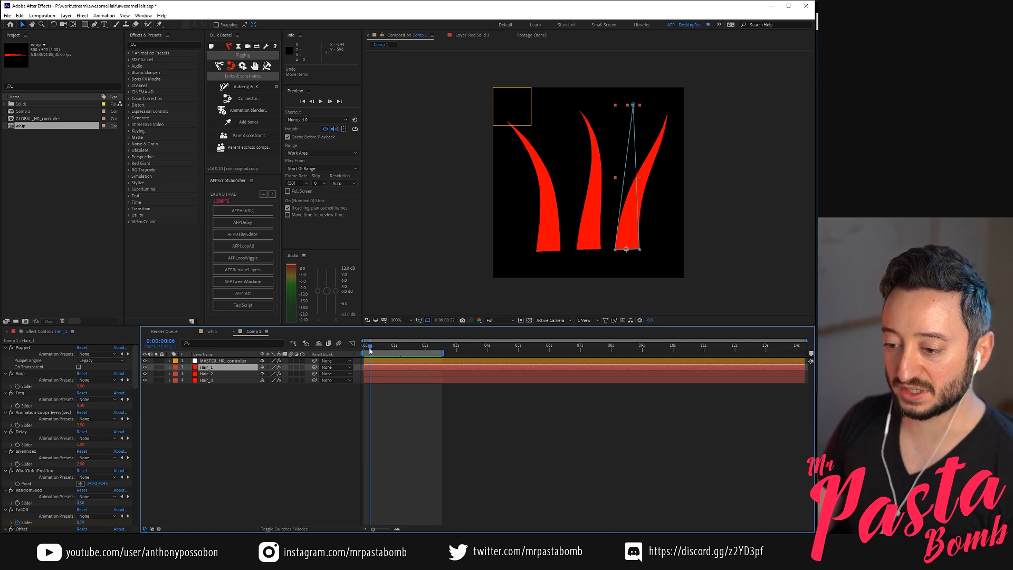
key("KP_0")
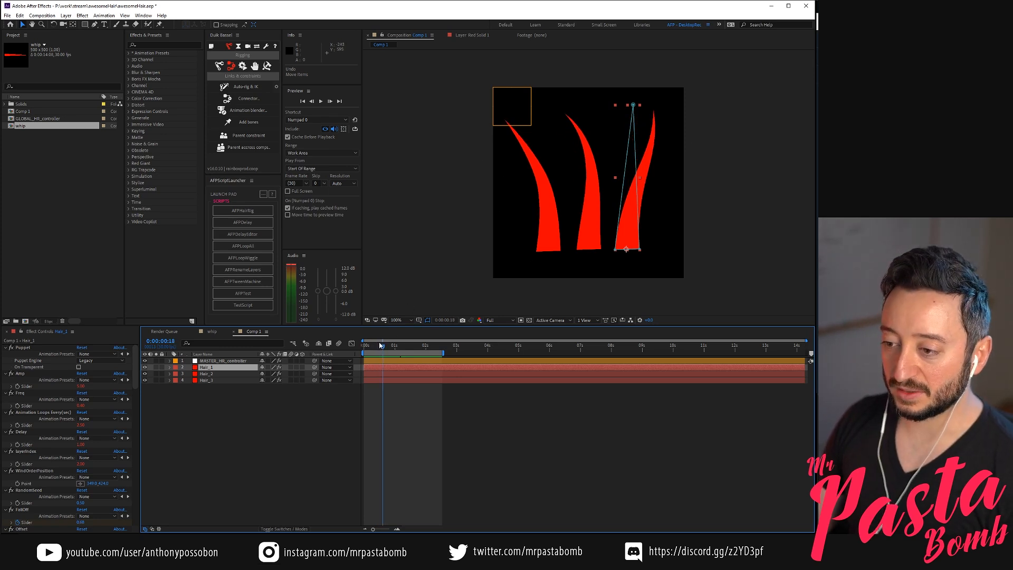
Enable Use windStartPoint on MASTER_HR_controller, place windStartPoint beside the leftmost hair near the comp's left edge, and scrub the motion
left_click(219, 404)
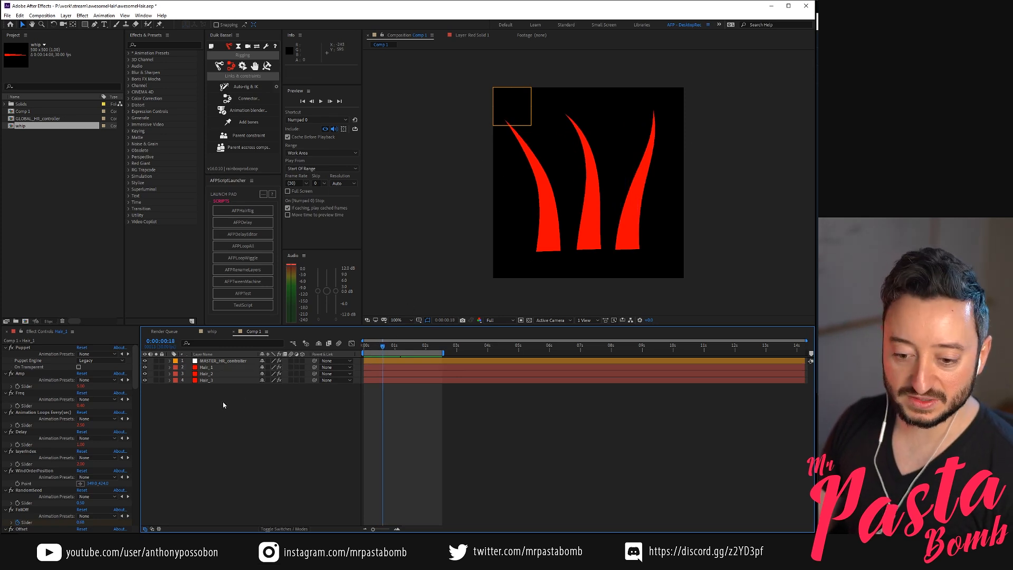
left_click(226, 362)
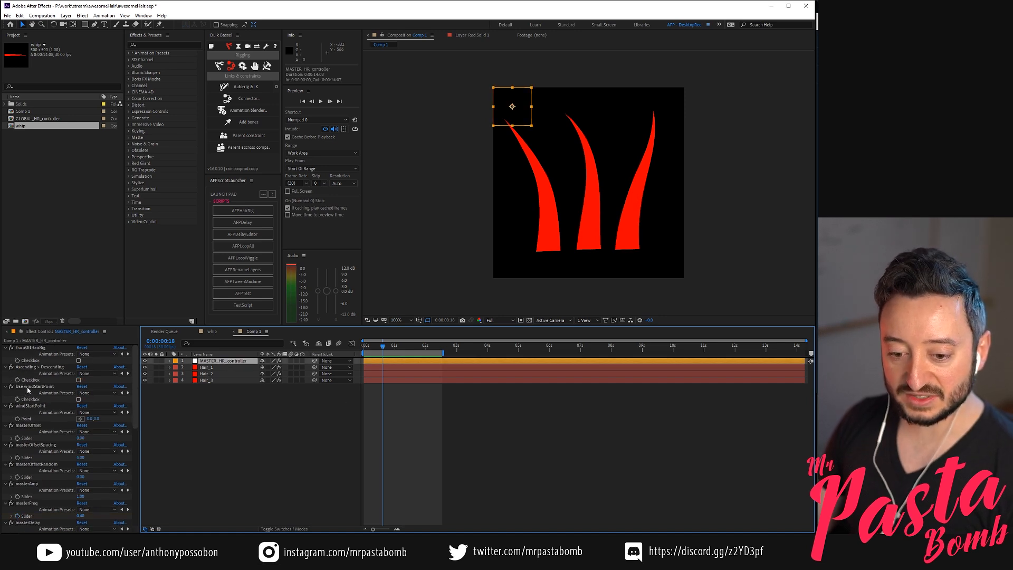
left_click(79, 400)
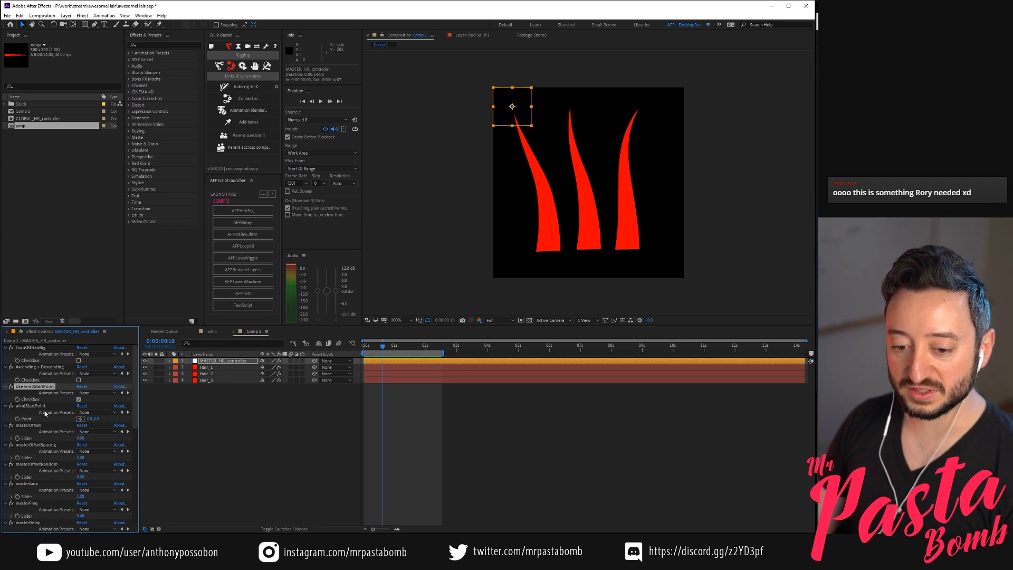
left_click(81, 418)
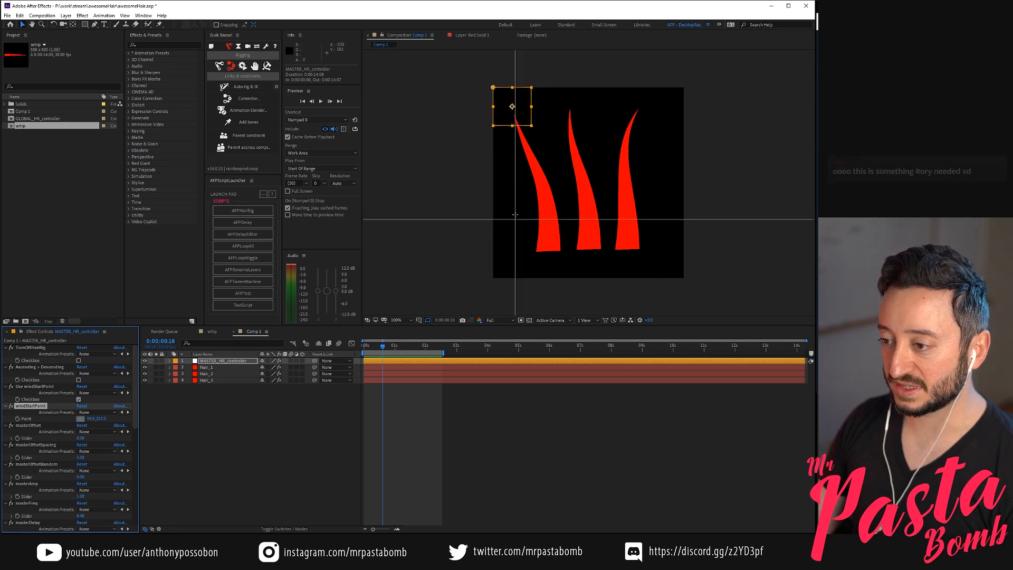
left_click(509, 196)
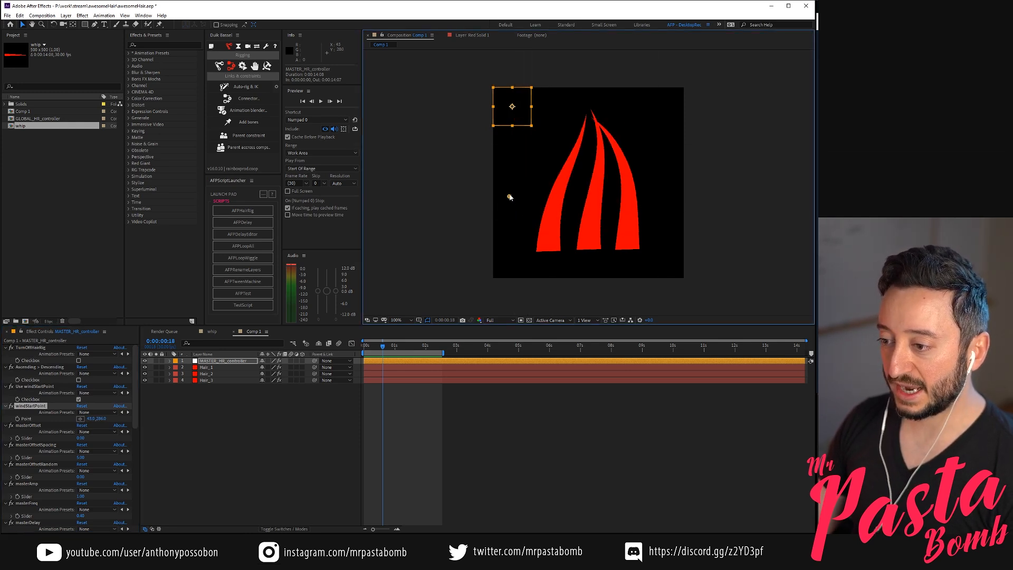
mouse_move(375, 347)
left_mouse_down()
mouse_move(364, 347)
mouse_move(384, 347)
left_mouse_up()
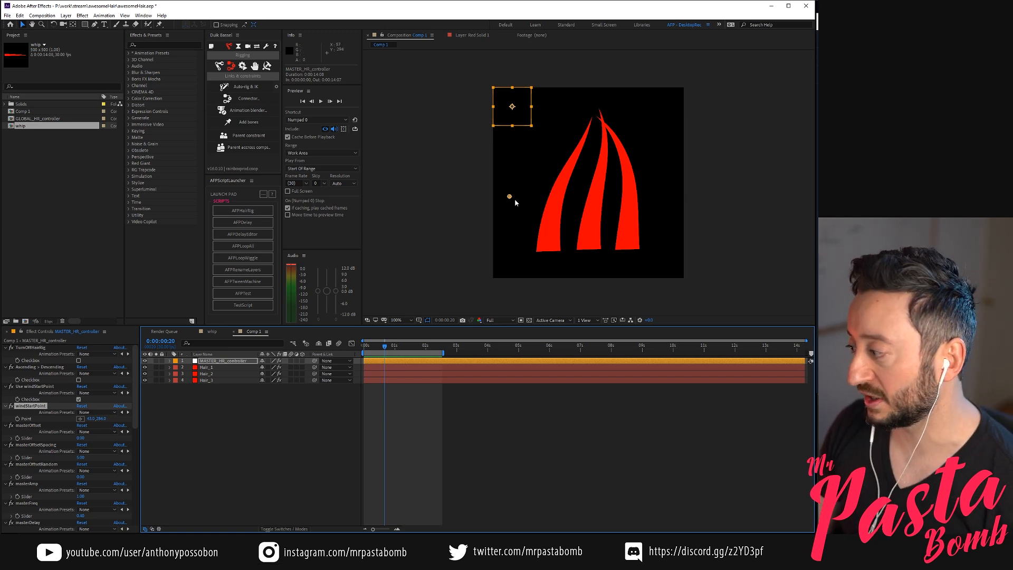
Inspect the effect settings of the individual hair layers and MASTER_HR_controller in relation to the wind start point
left_click(628, 211)
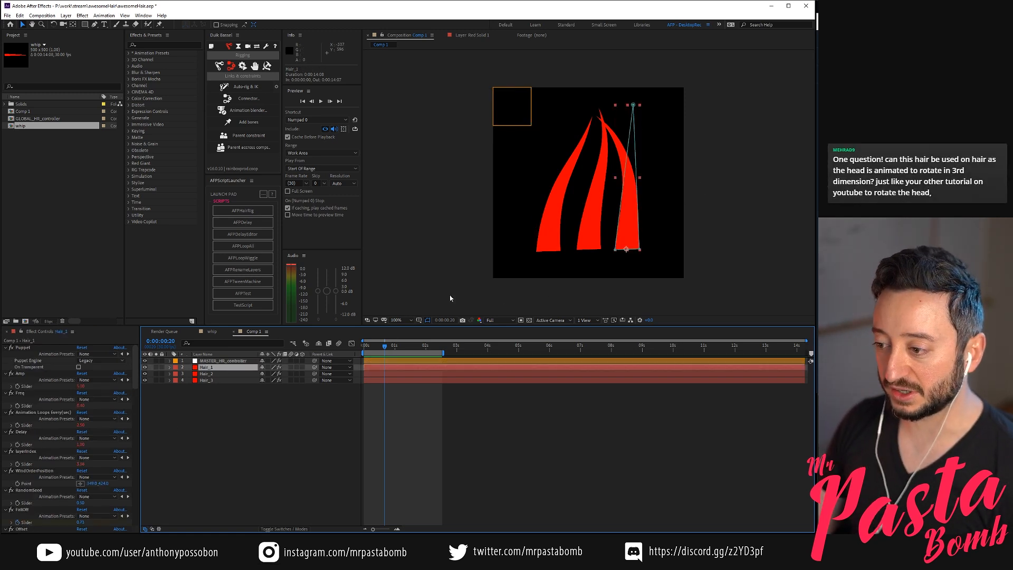
left_click(600, 239)
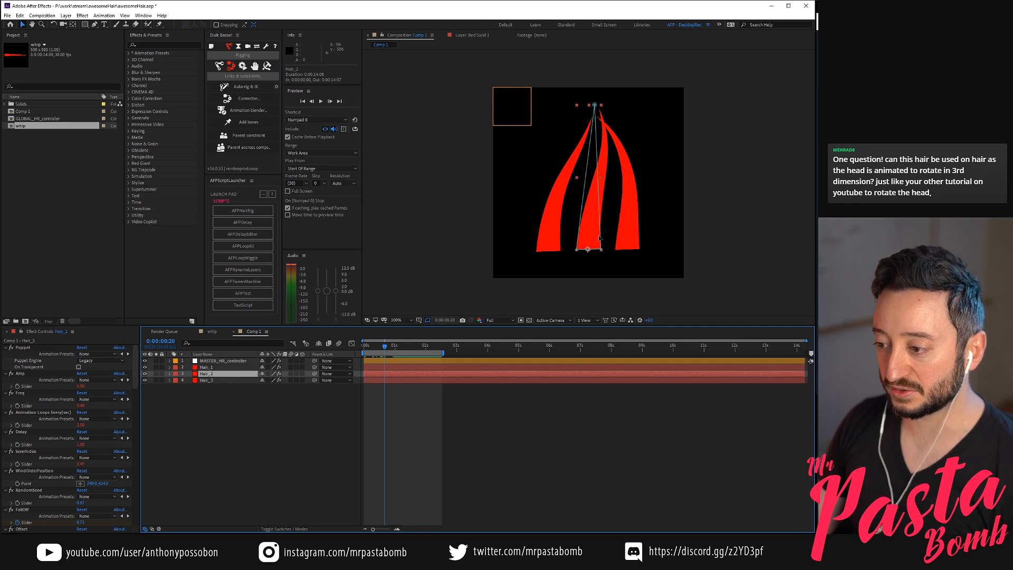
left_click(235, 380)
left_click(234, 368)
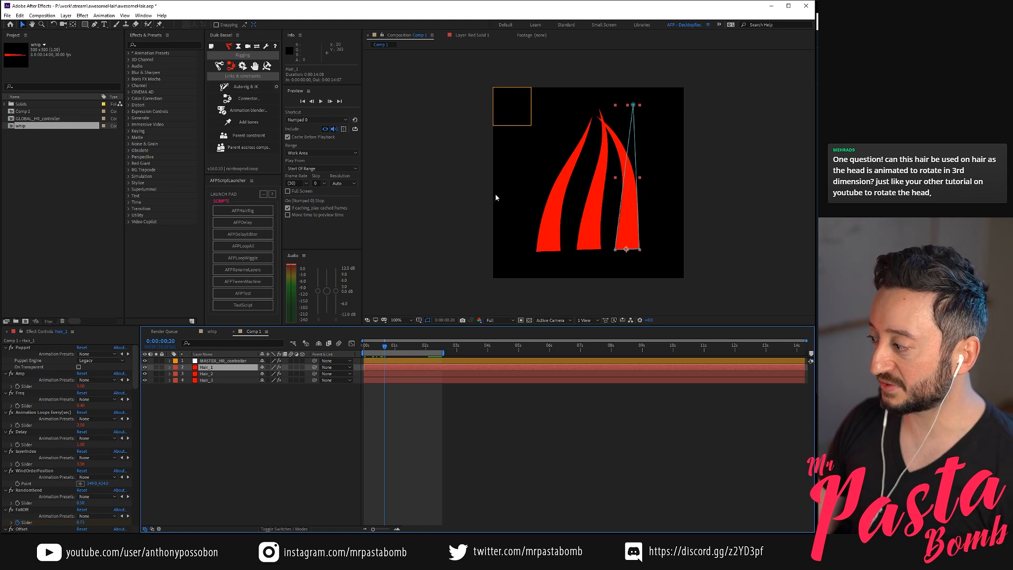
left_click(510, 108)
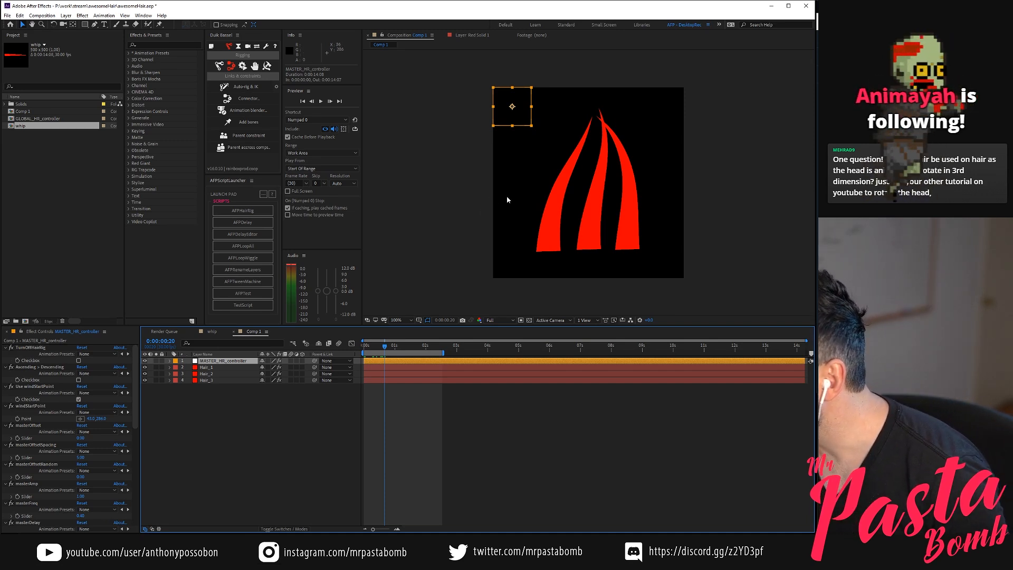
left_click(294, 430)
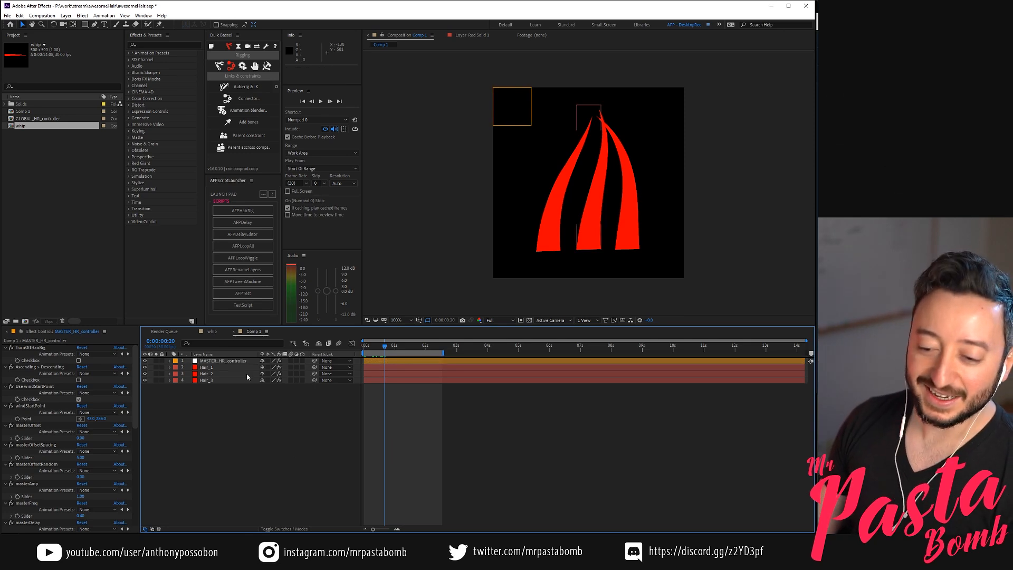
left_click(224, 362)
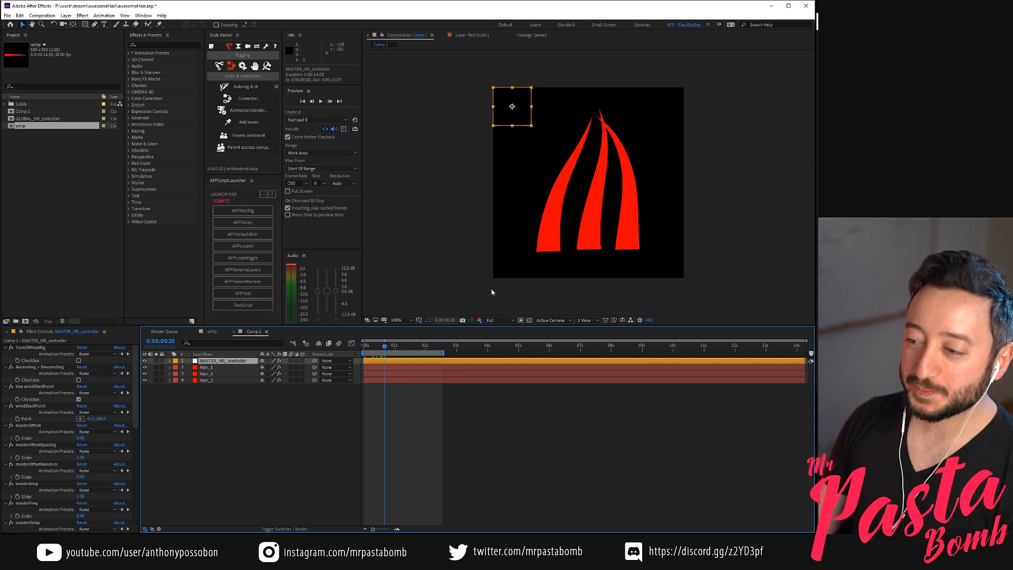
left_click(222, 373)
left_click(226, 368)
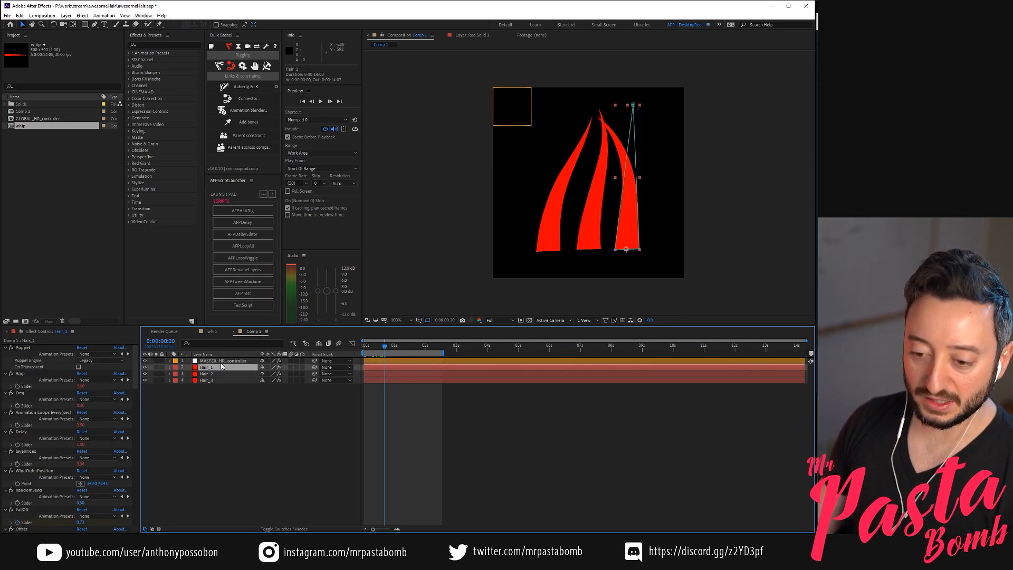
Test windStartPoint at several heights left of the hairs, then move it low beside the comp's right edge
left_click(222, 360)
left_click(80, 418)
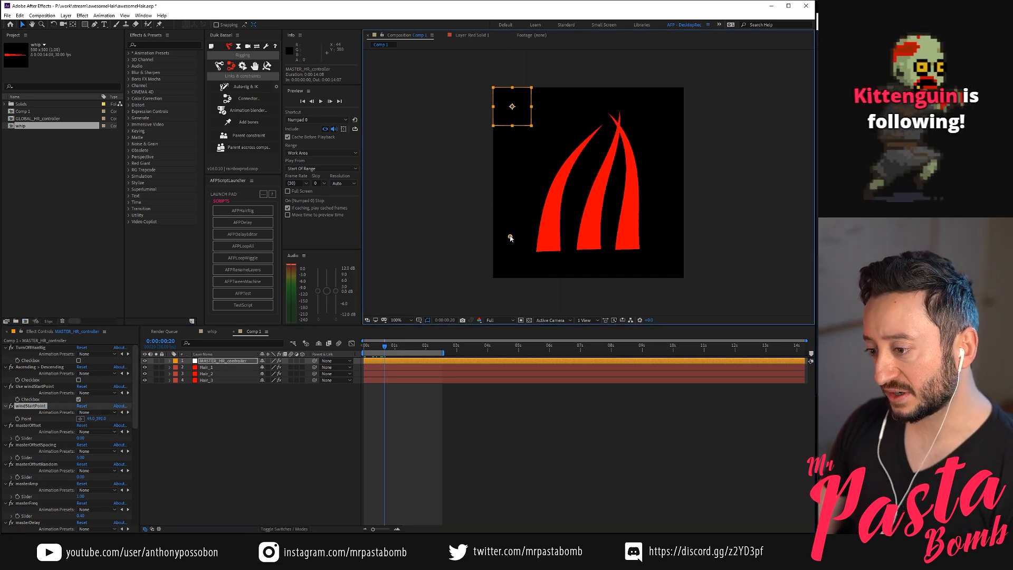
left_click(515, 149)
left_click_drag(516, 158, 516, 233)
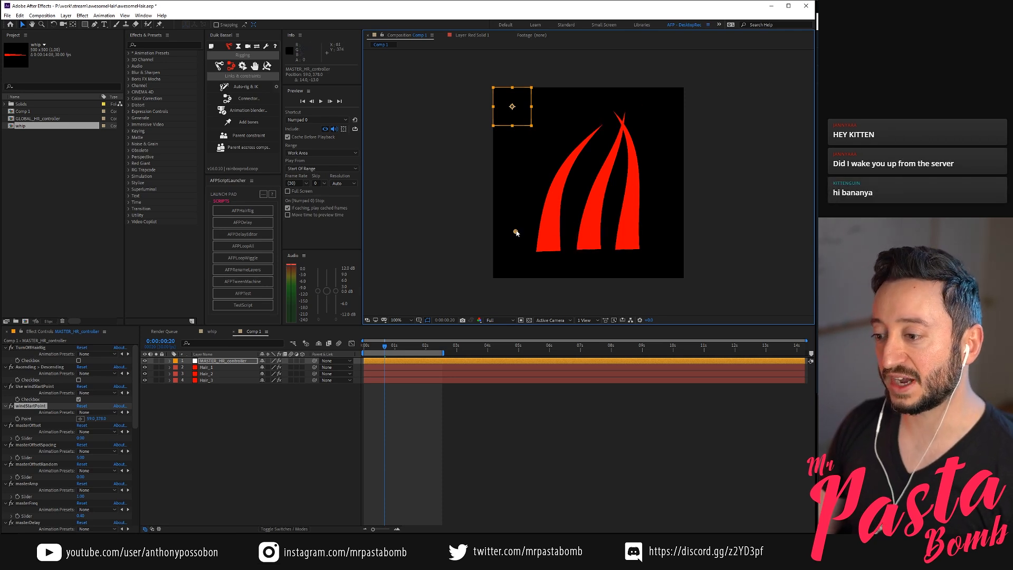
left_click_drag(532, 231, 677, 225)
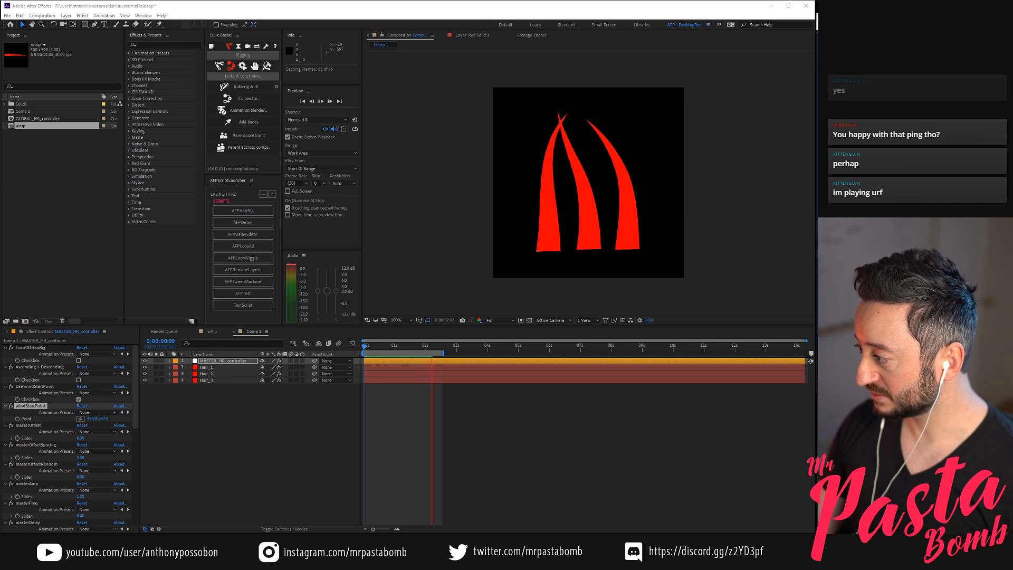
Play the loop from the first frame to check the wind direction, and reselect MASTER_HR_controller
key("space")
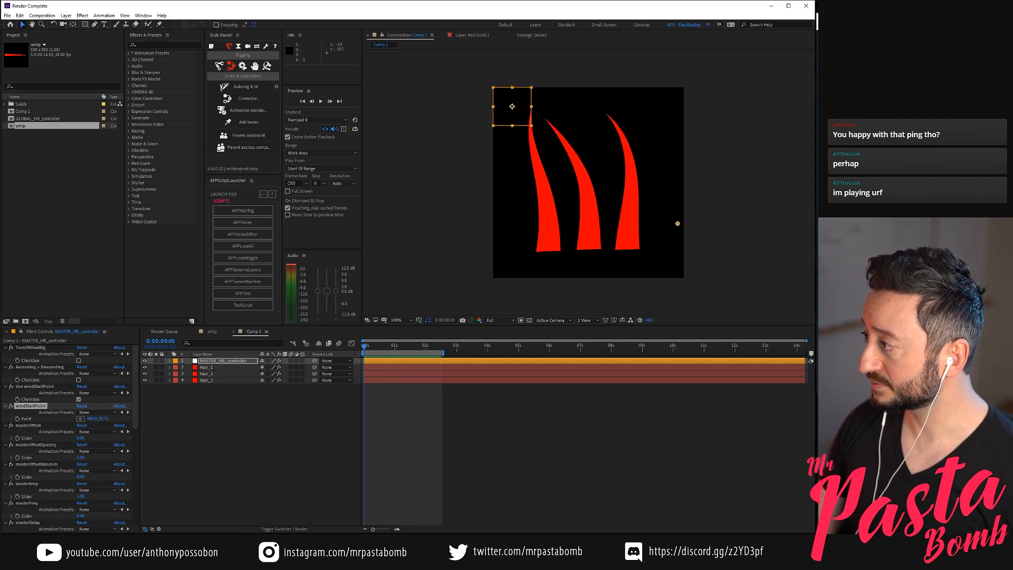
left_click(251, 450)
key("space")
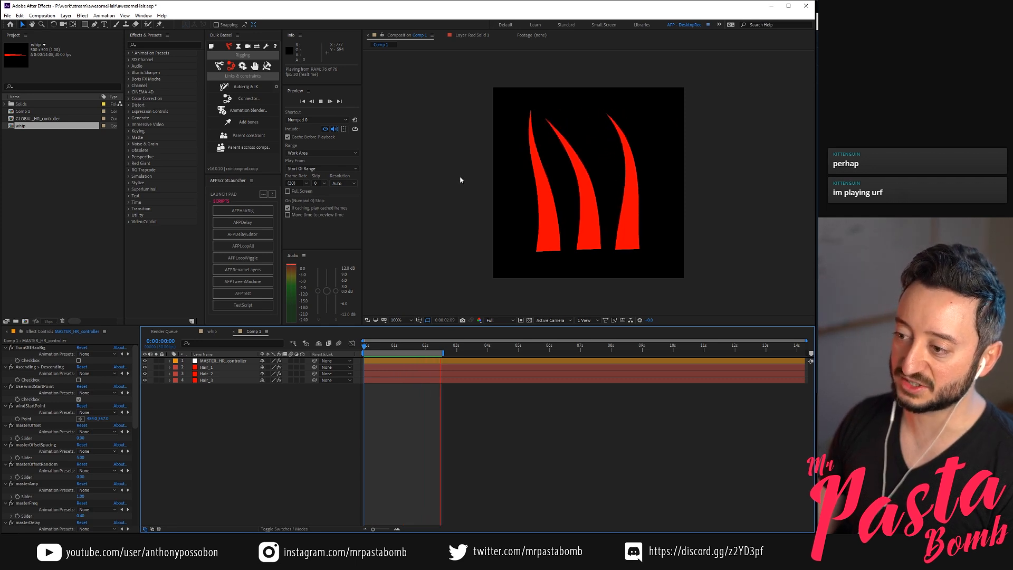
left_click(241, 361)
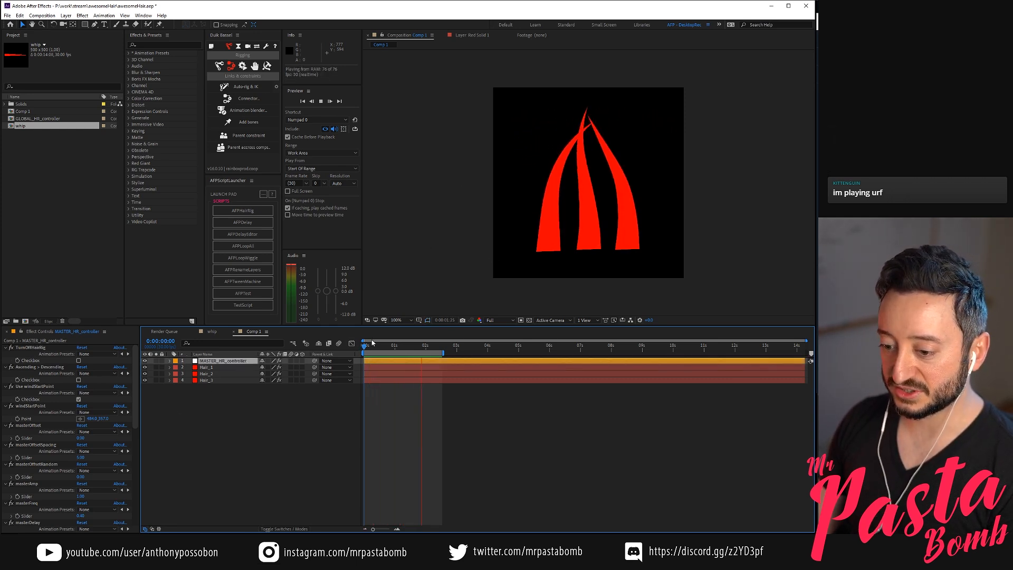
Place windStartPoint low at the comp's left side, beside the leftmost hair's root, and play and scrub the loop to check the motion
left_click(388, 347)
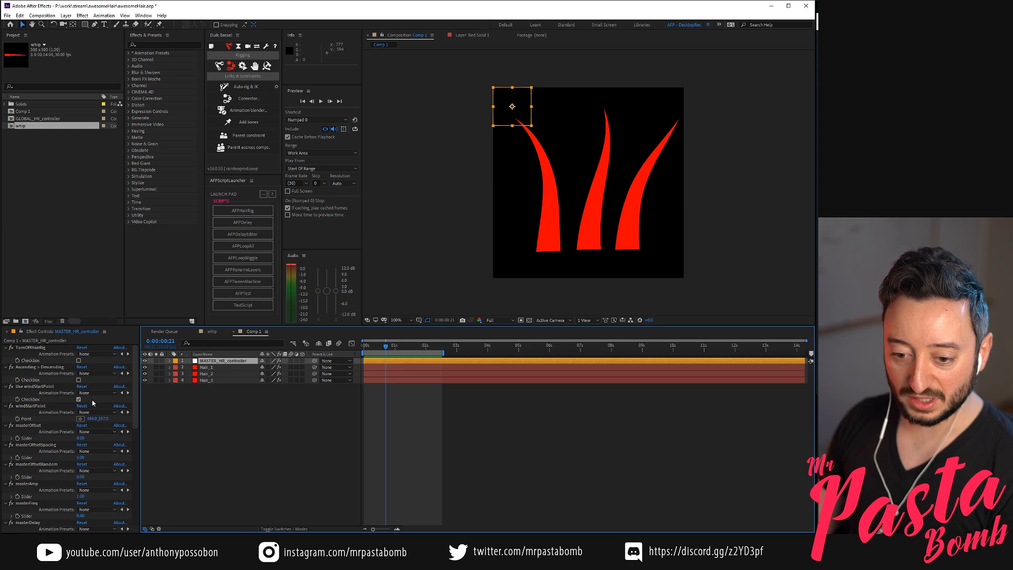
left_click(83, 419)
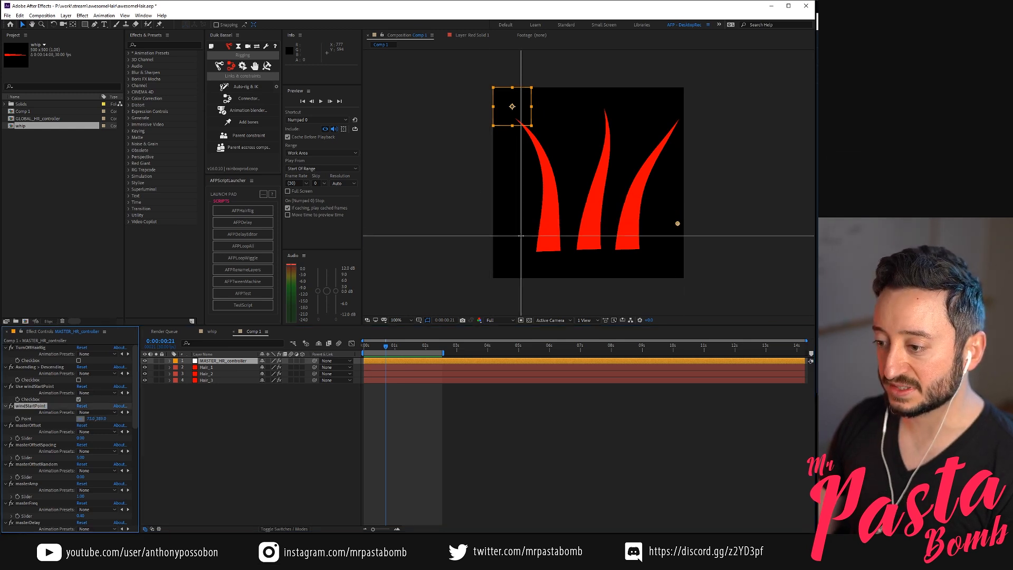
left_click(521, 236)
key("space")
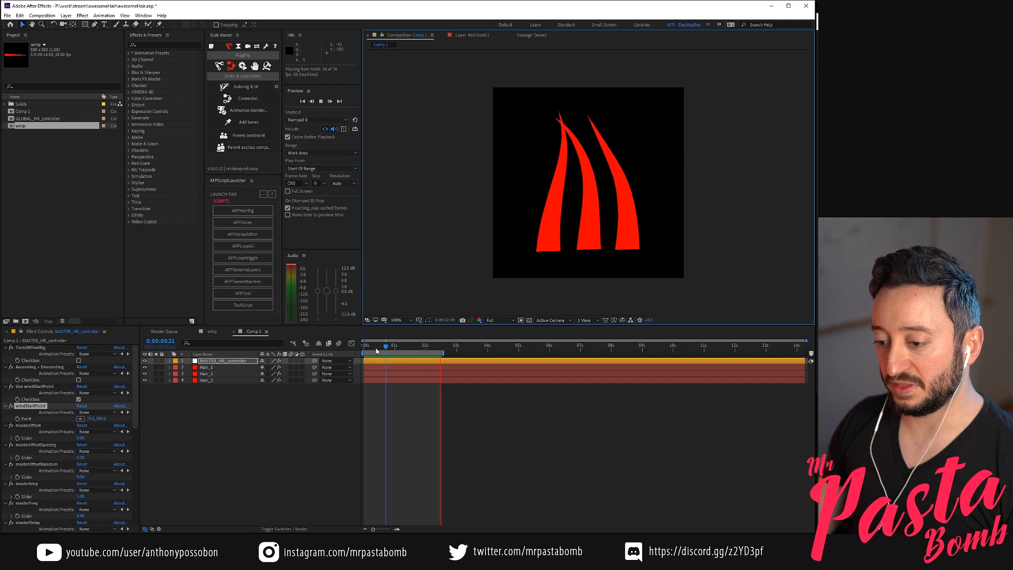
left_click(368, 346)
mouse_move(370, 346)
left_mouse_down()
mouse_move(402, 346)
mouse_move(383, 346)
left_mouse_up()
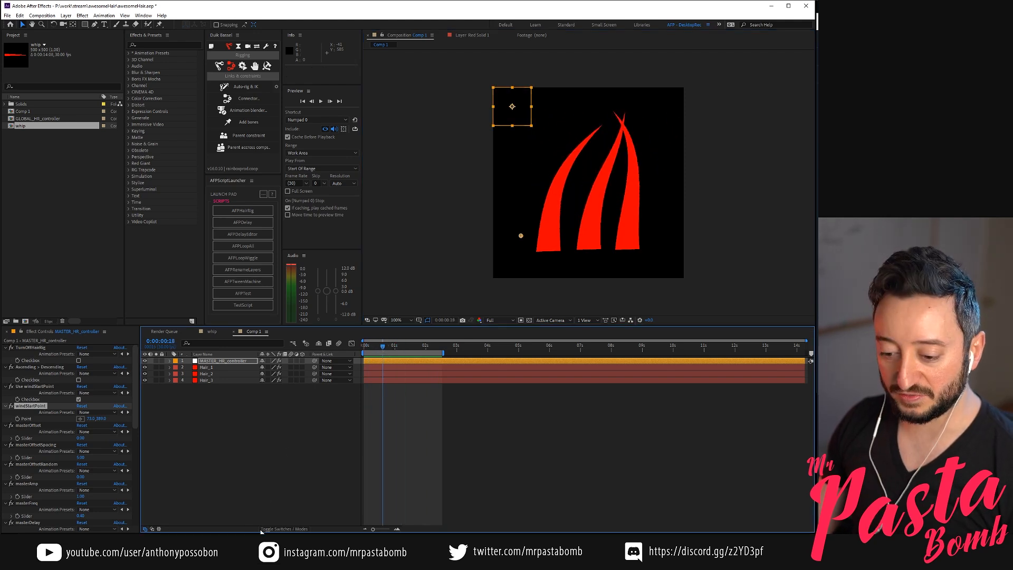
key("alt+Tab")
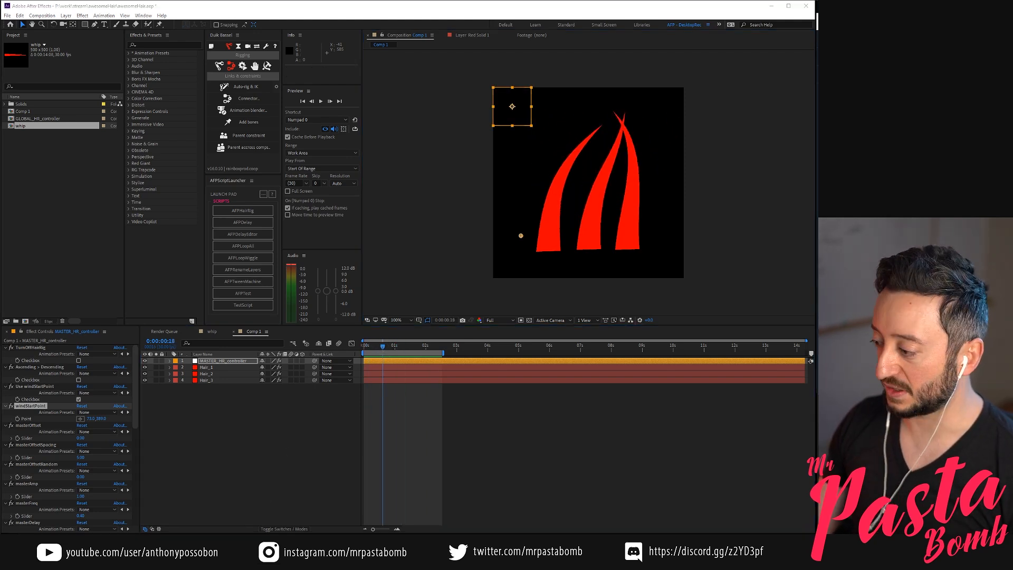
left_click(290, 426)
left_click_drag(381, 346, 406, 352)
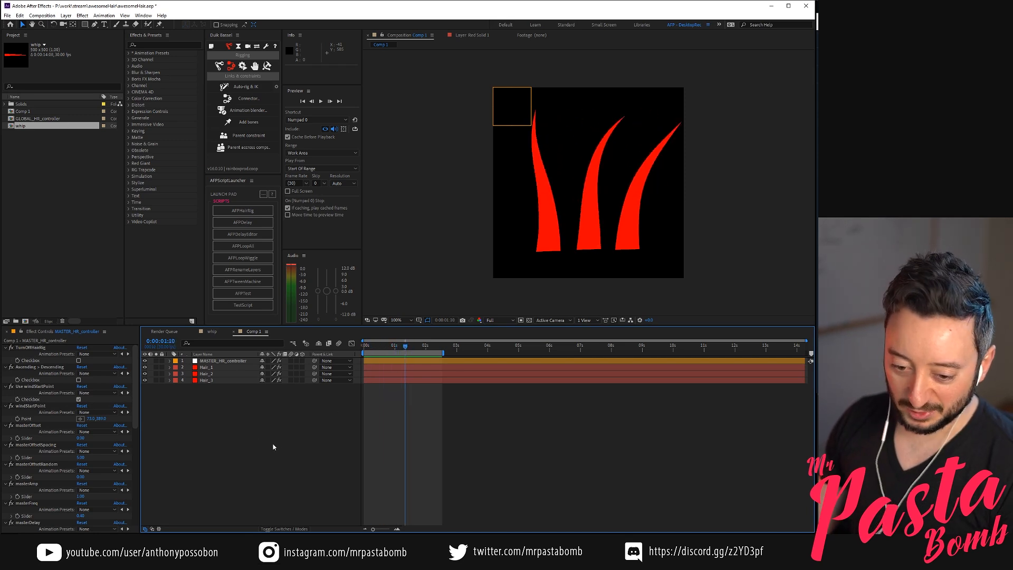
Place windStartPoint on MASTER_HR_controller beside the rightmost hair, raise it to about 415, 302, and deselect the layer
left_click(237, 362)
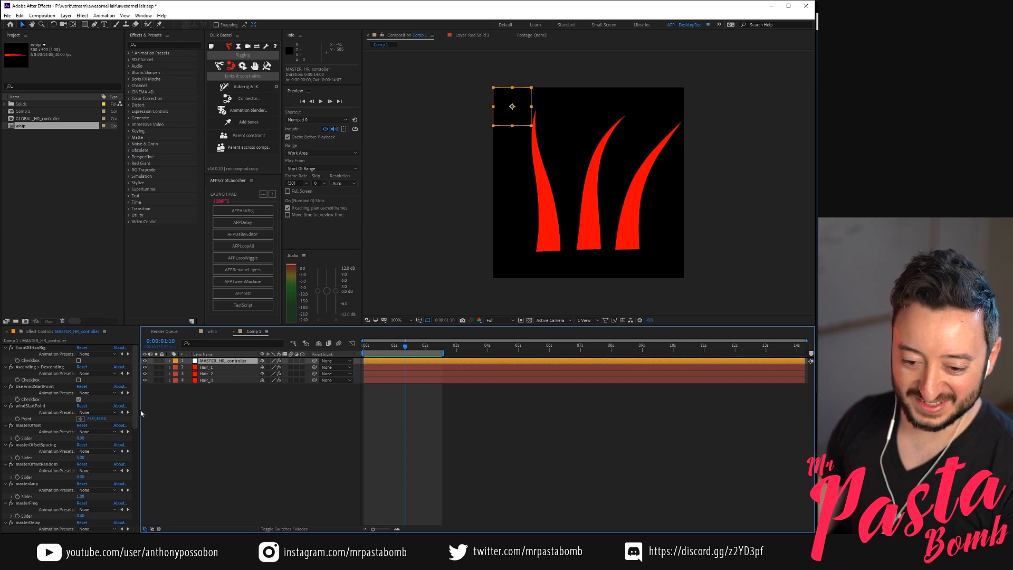
left_click(80, 419)
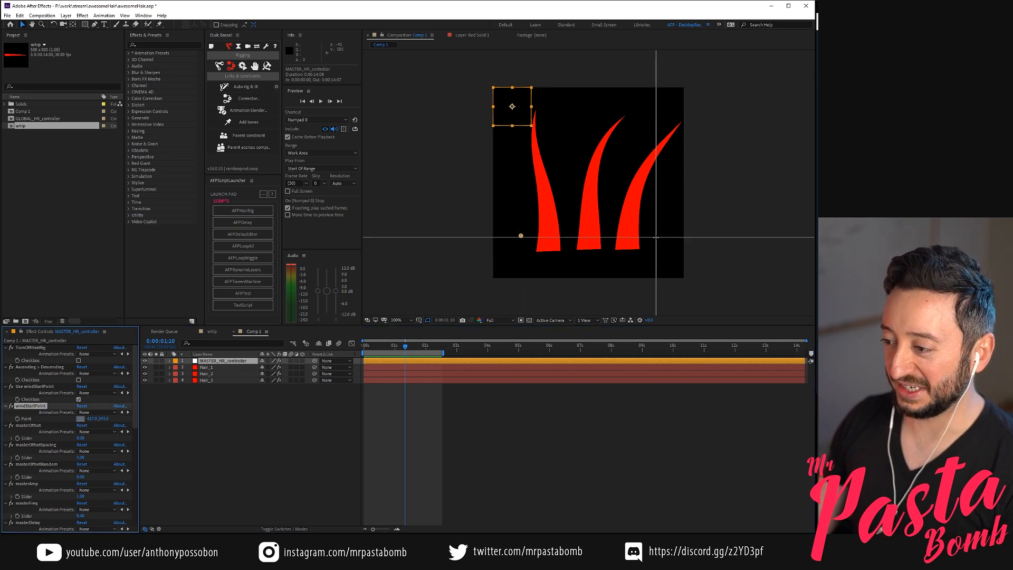
left_click(656, 236)
mouse_move(654, 218)
left_mouse_down()
mouse_move(525, 195)
mouse_move(606, 185)
mouse_move(653, 194)
mouse_move(513, 210)
mouse_move(651, 207)
left_mouse_up()
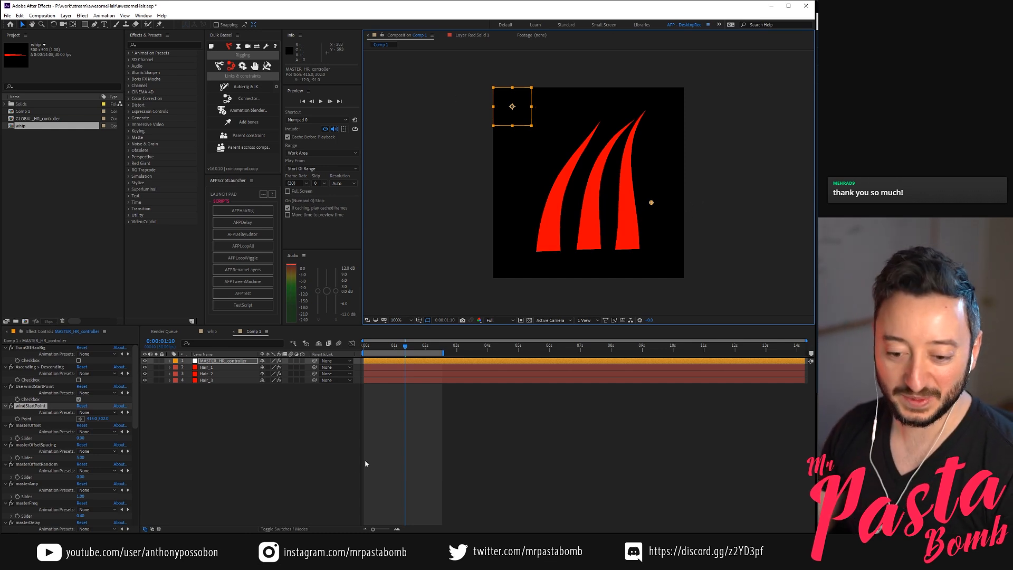
left_click(269, 458)
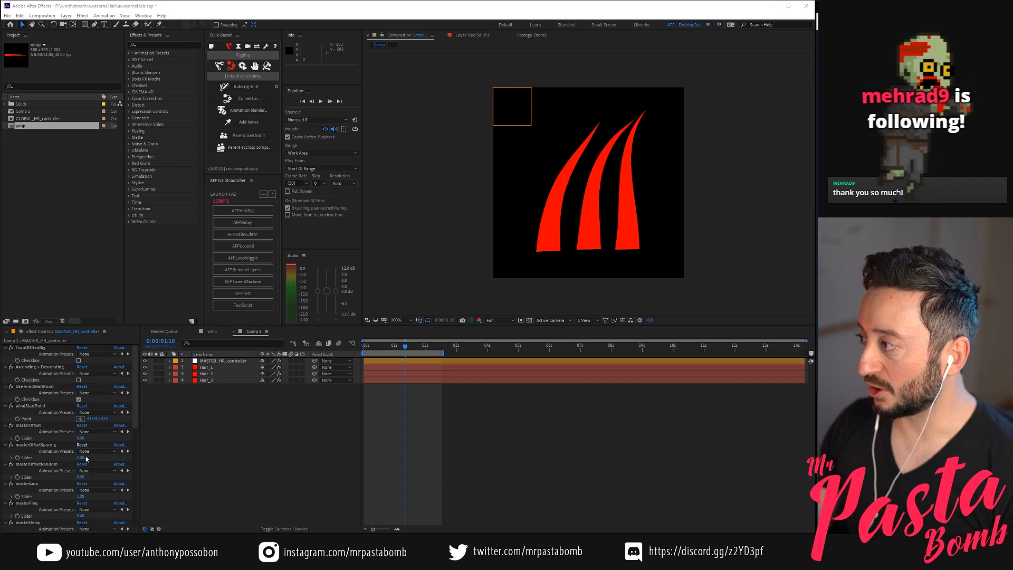
Inspect the effect settings of MASTER_HR_controller and Hair_3, and check the reference animation awesomeHairFlow.gif in Photos
left_click(220, 437)
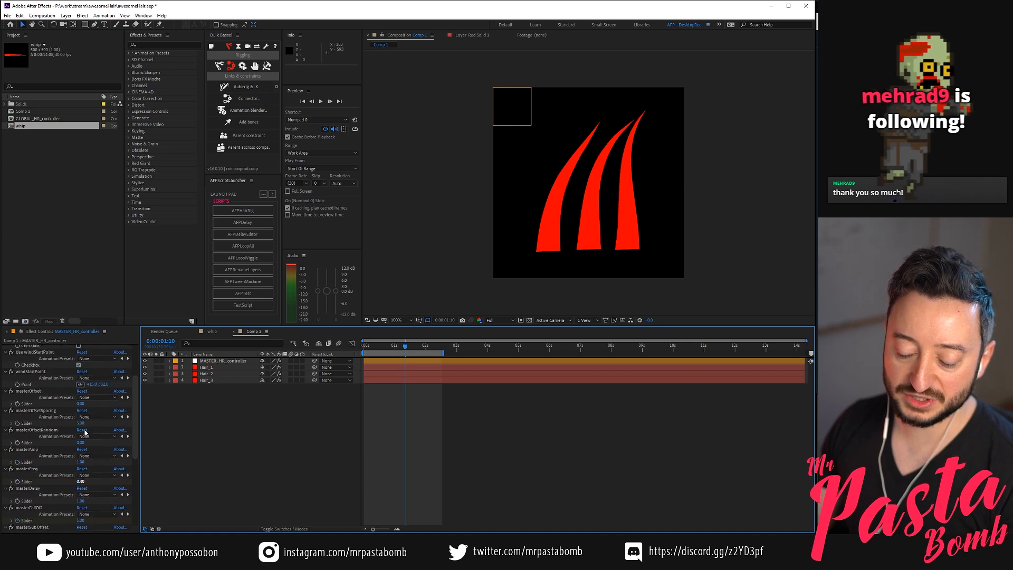
left_click(228, 360)
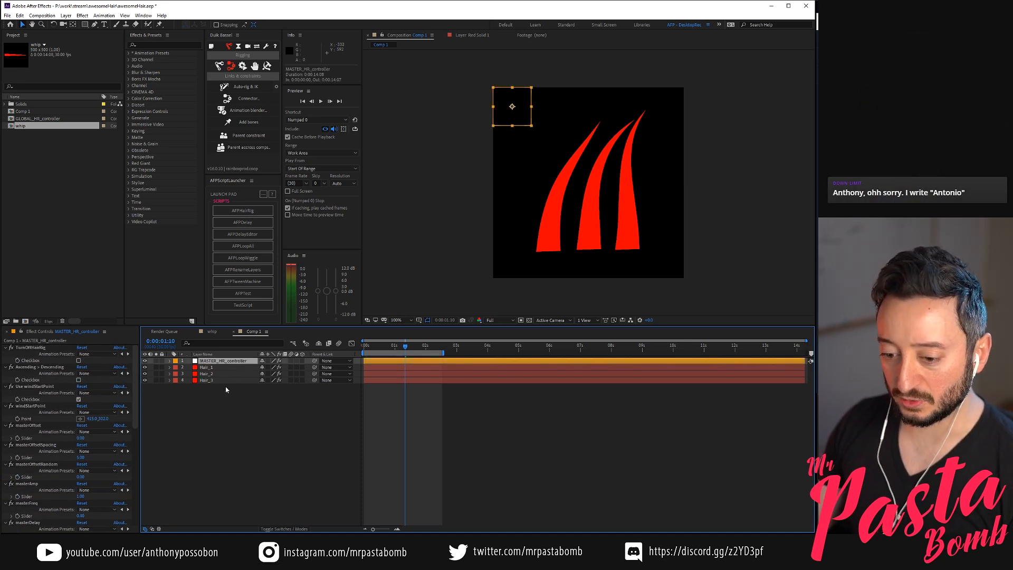
left_click(222, 380)
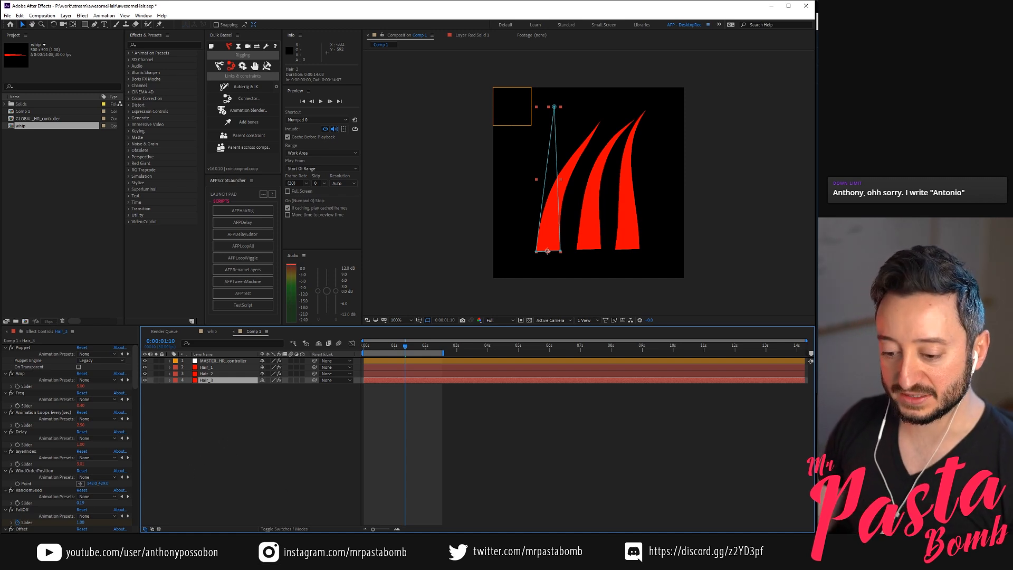
key("alt+Tab")
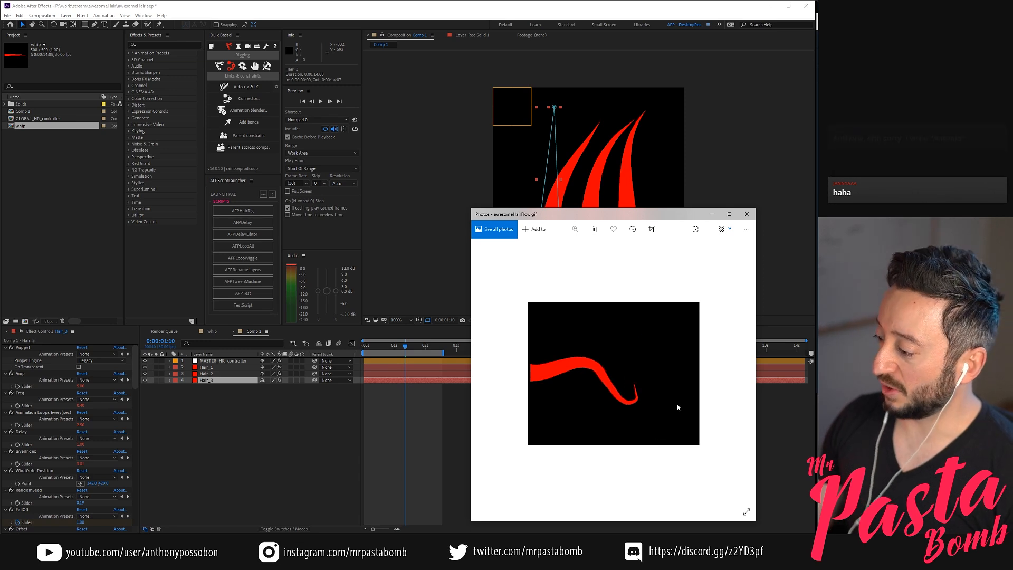
left_click(191, 485)
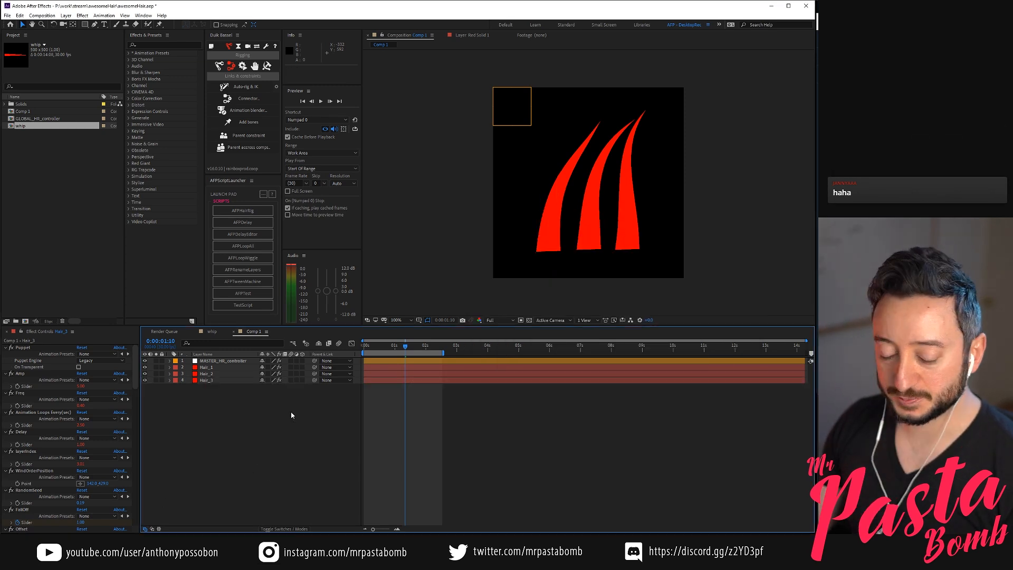
Open the whip comp and inspect the puppet pin keyframes on Red Solid 1, collapsing the layer when done
left_click(212, 332)
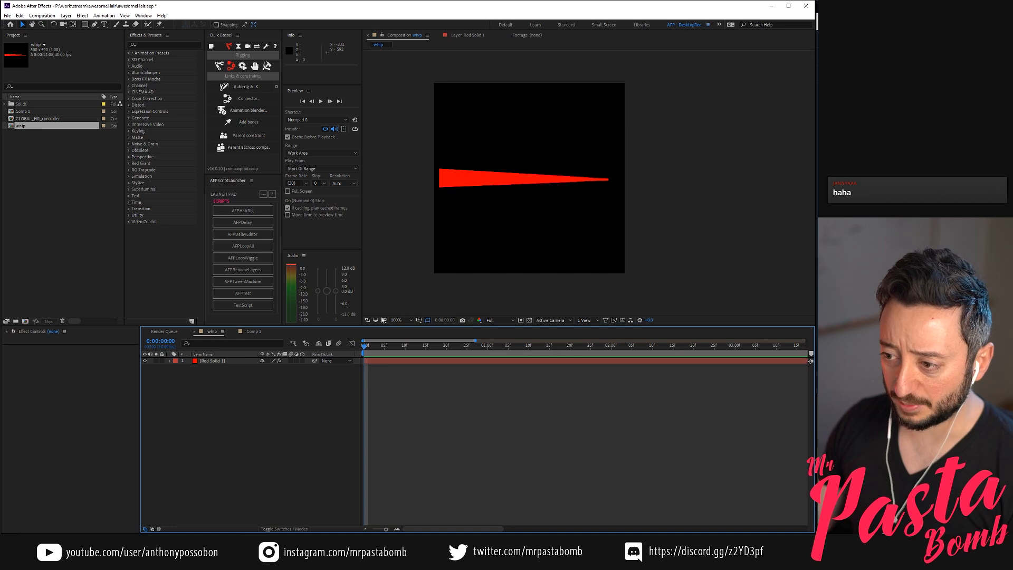
left_click(225, 360)
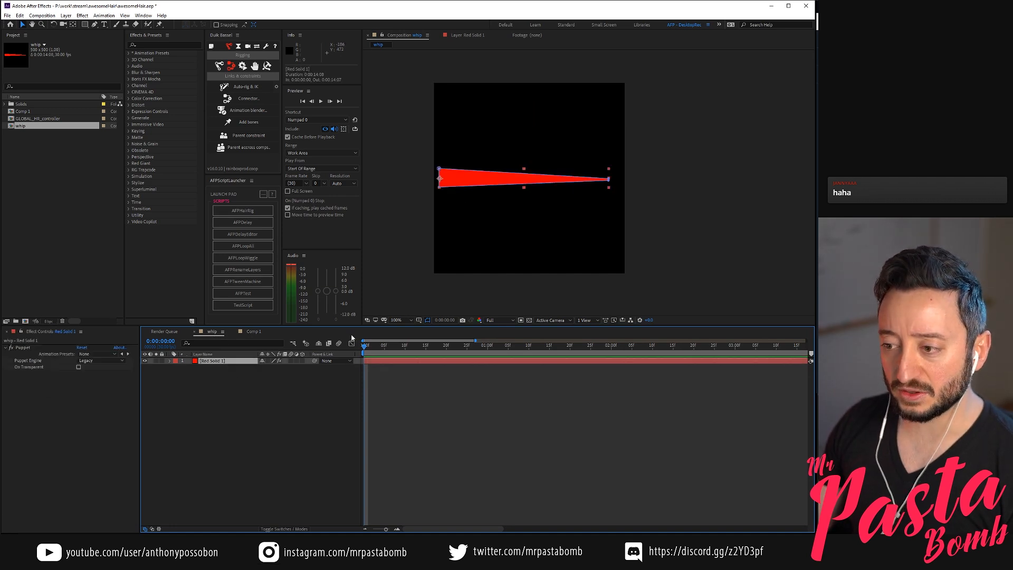
key("u")
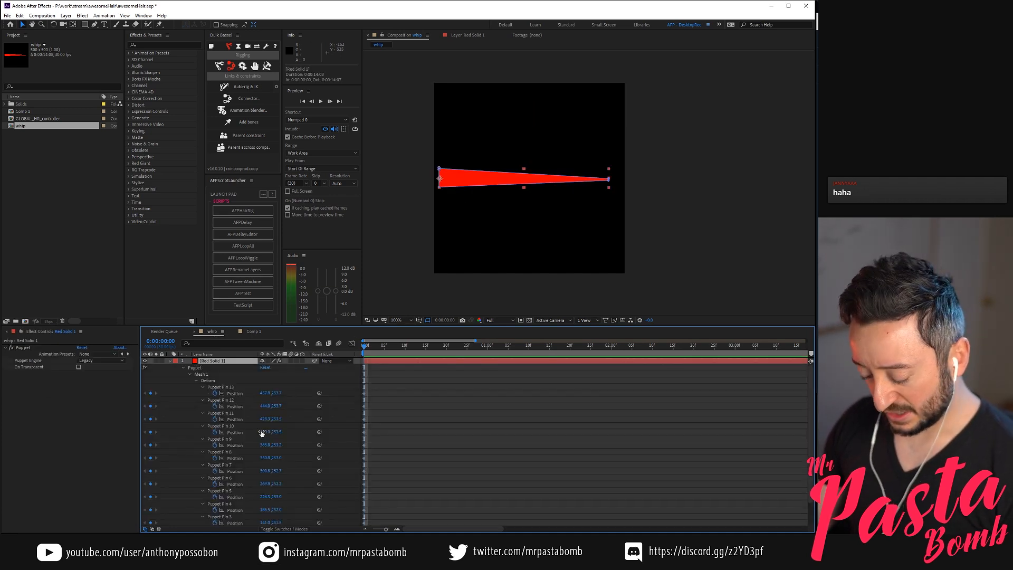
left_click(235, 387)
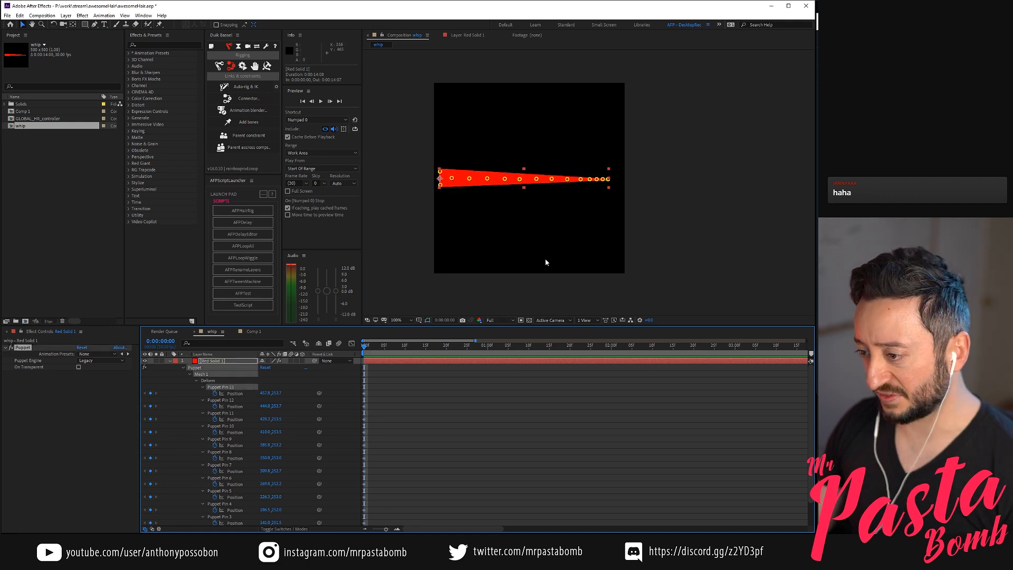
left_click(220, 362)
left_click(170, 361)
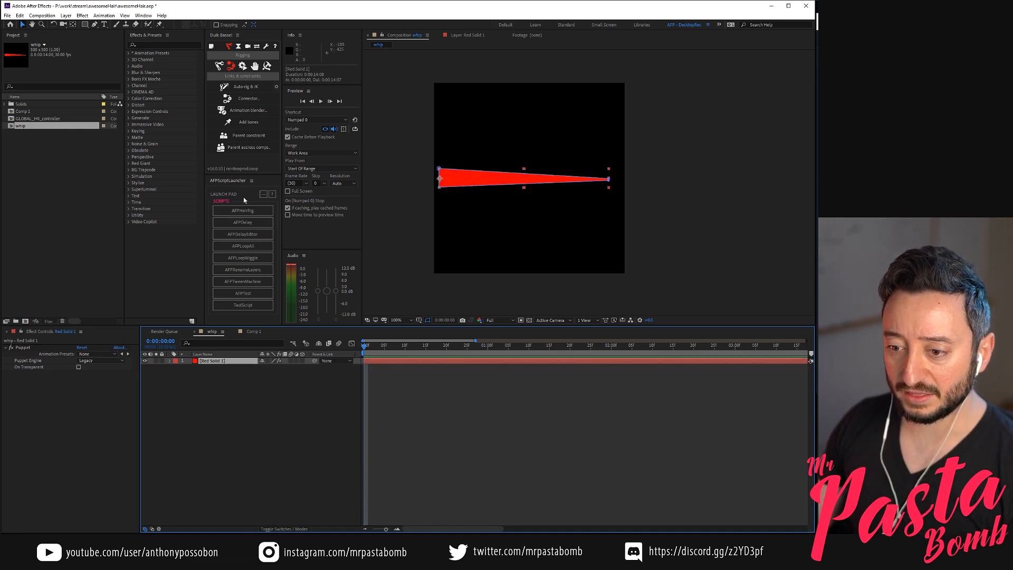
Run AFPHairRig on Red Solid 1 in the whip comp and check the rigged strand from the first frame
left_click(247, 210)
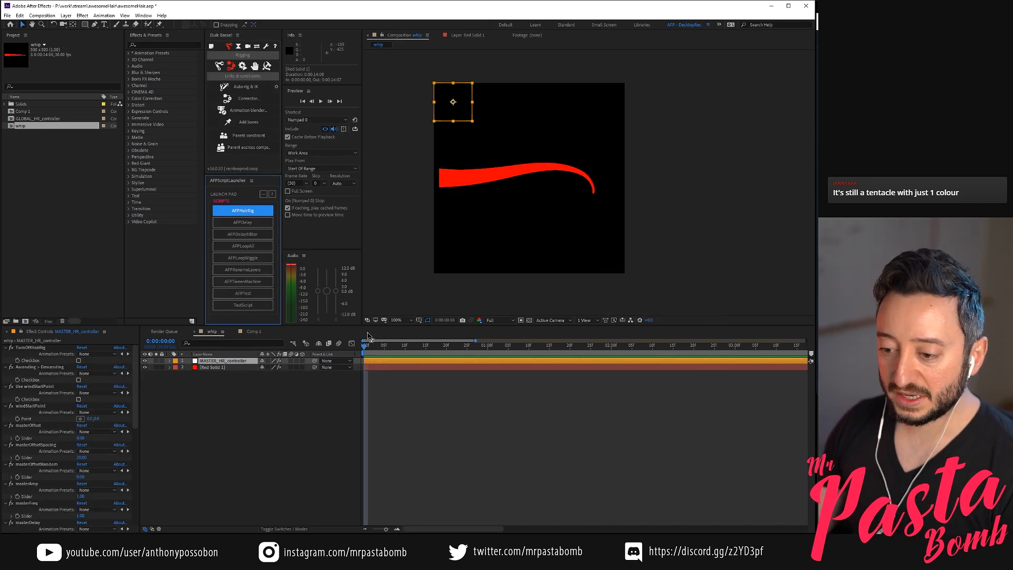
left_click_drag(368, 349, 298, 390)
key("u")
key("u")
Reveal the keyframed properties of Red Solid 1, collapse the Puppet group, and examine the FallOff and SubFallOff sliders
left_click(219, 368)
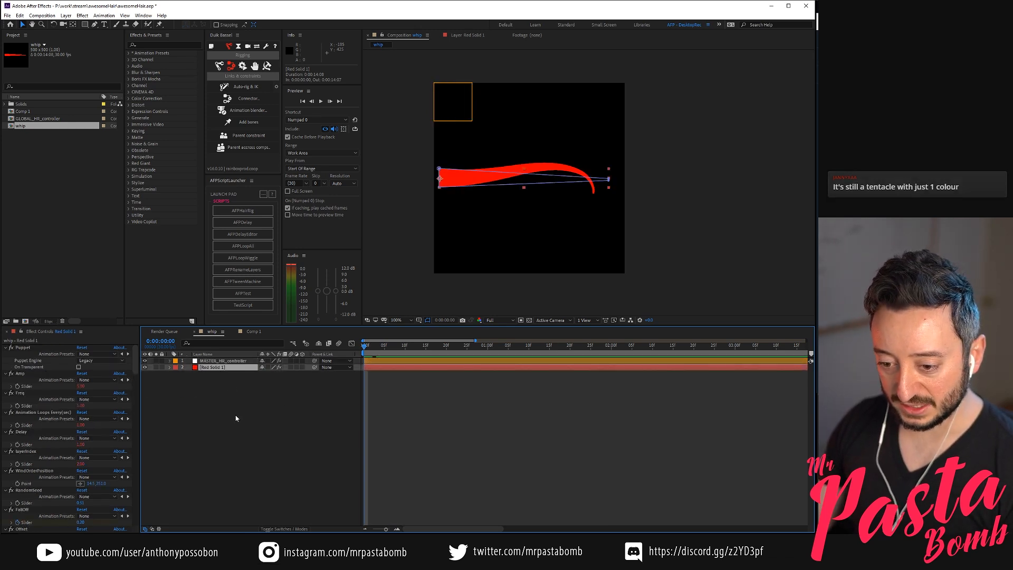
key("u")
left_click(184, 374)
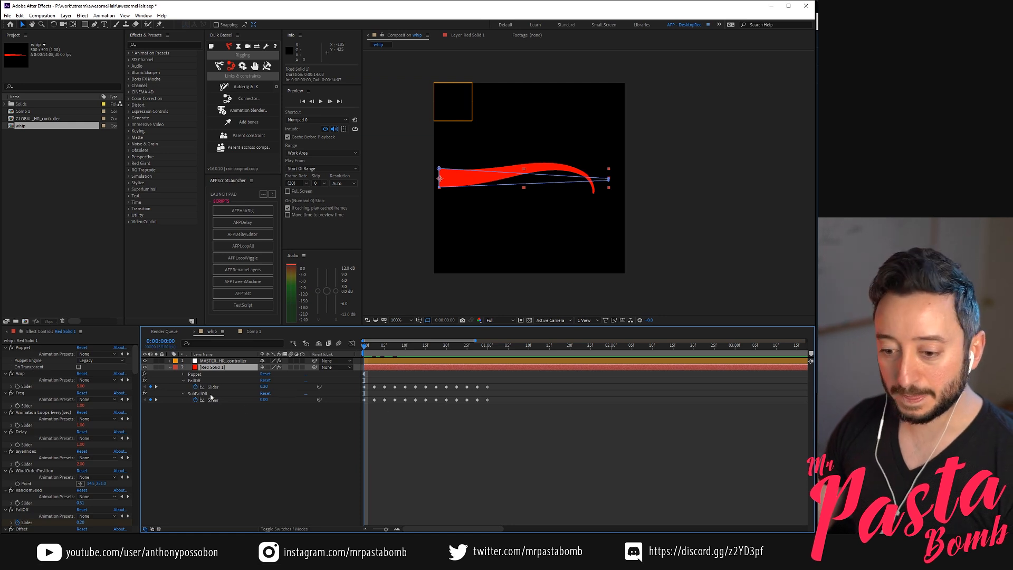
left_click(196, 381)
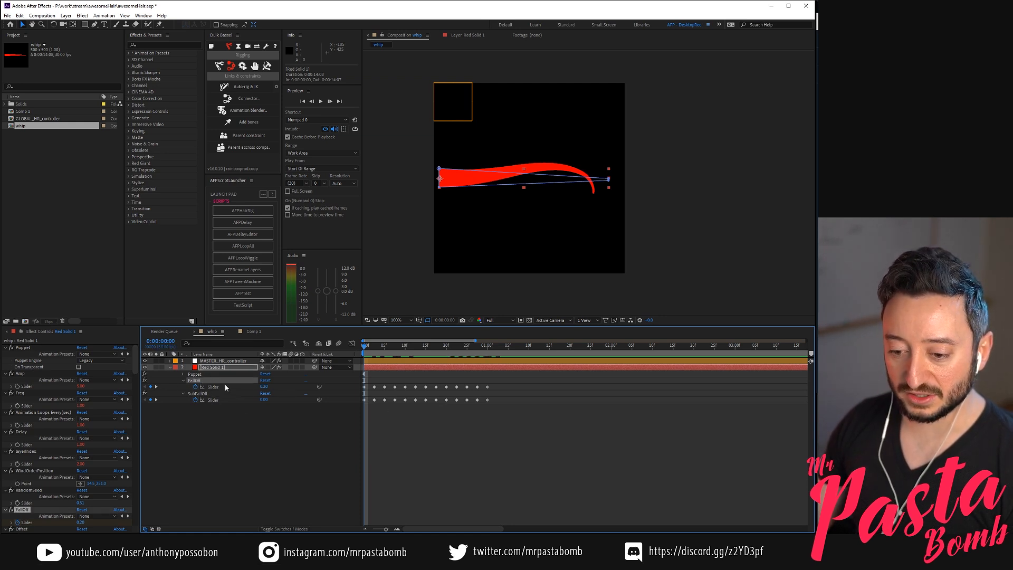
left_click(201, 394)
left_click(202, 381)
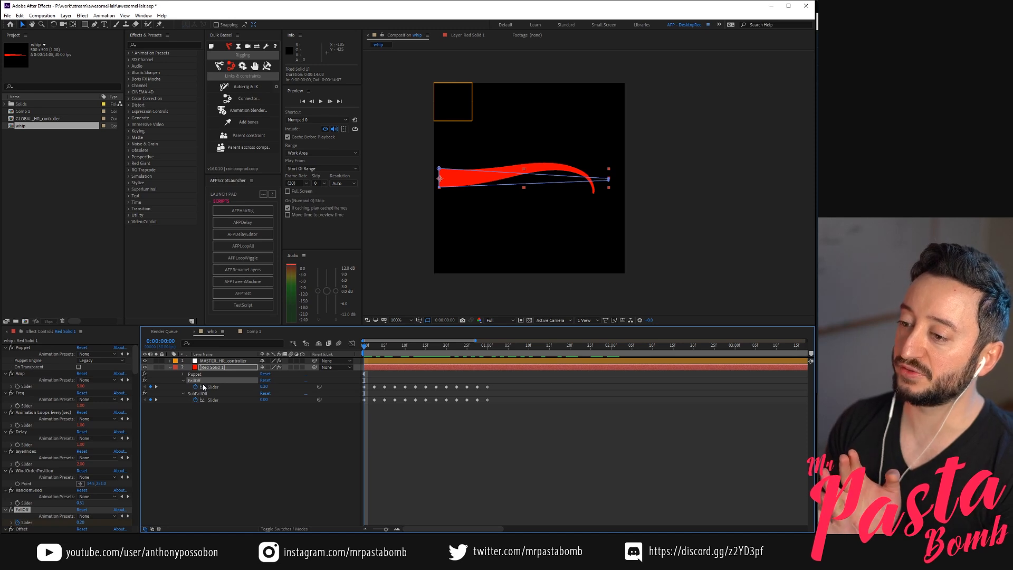
left_click(247, 406)
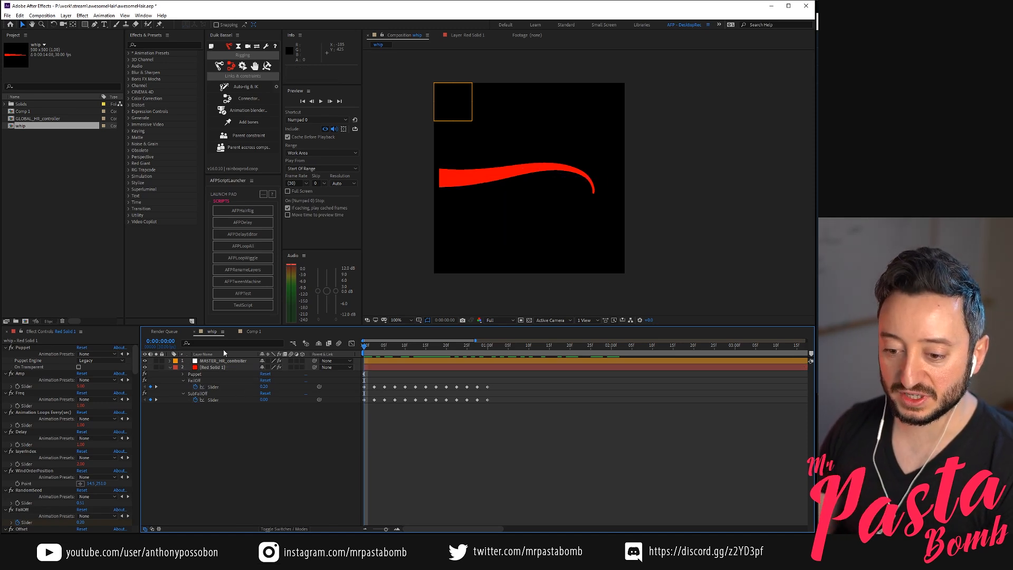
Show the FallOff slider's curve of Red Solid 1 in the Graph Editor and fit it to the view
left_click(225, 380)
left_click(352, 344)
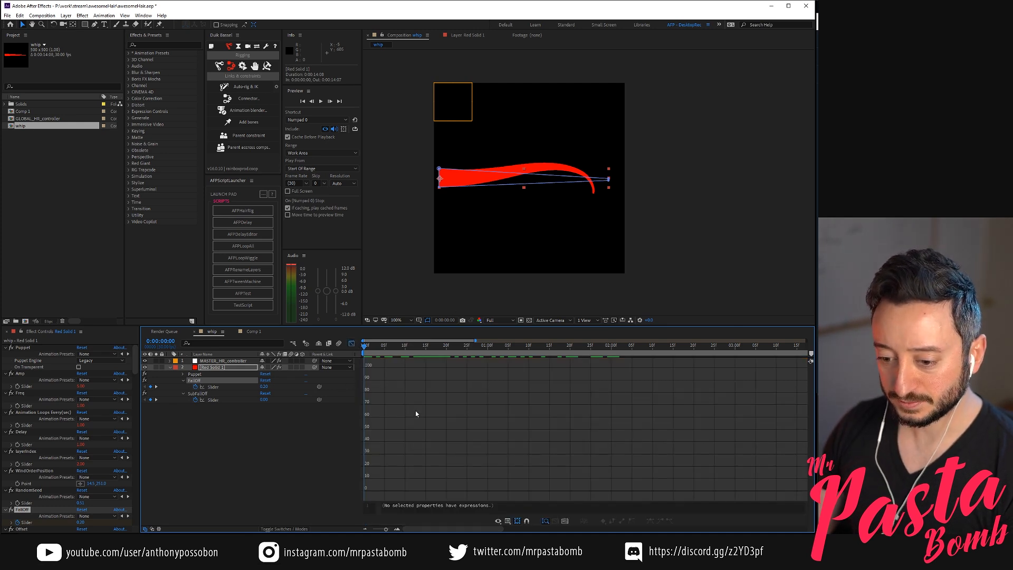
left_click(214, 389)
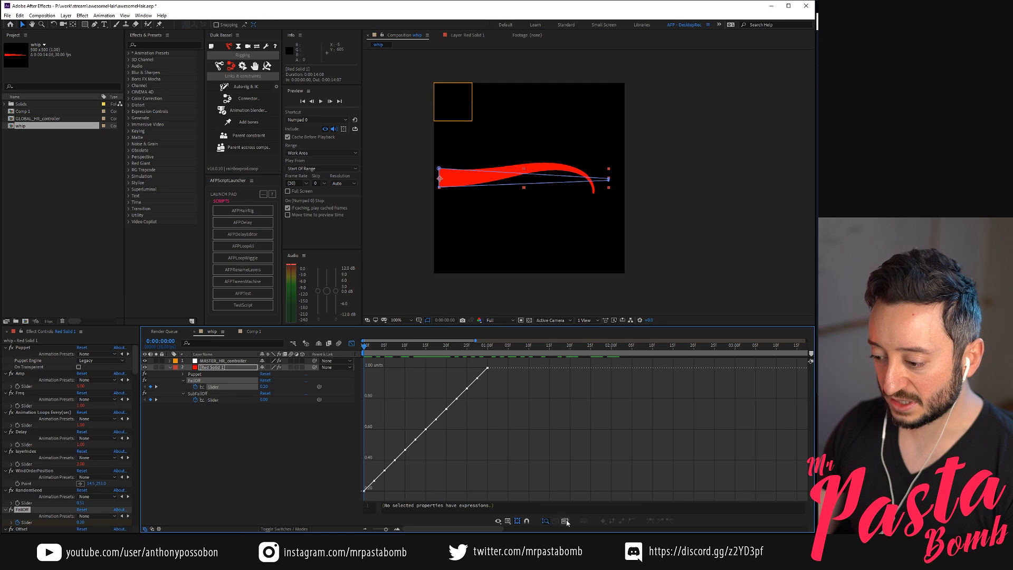
left_click(564, 521)
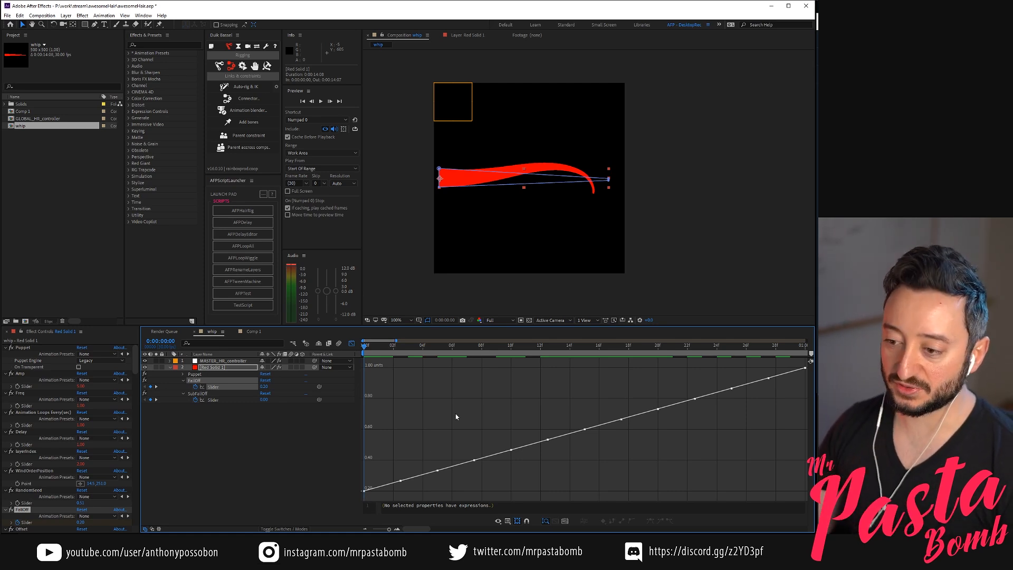
Reveal all keyframed properties of Red Solid 1 again, and examine its puppet pins and the FallOff and SubFallOff curves
left_click(220, 368)
key("u")
key("u")
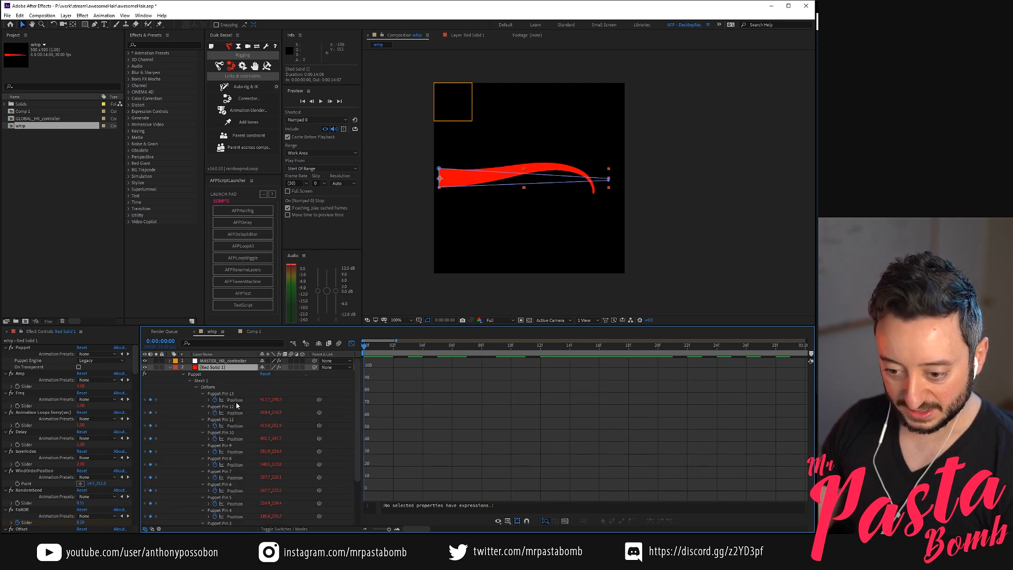
left_click(231, 394)
scroll(248, 413, "down", 3)
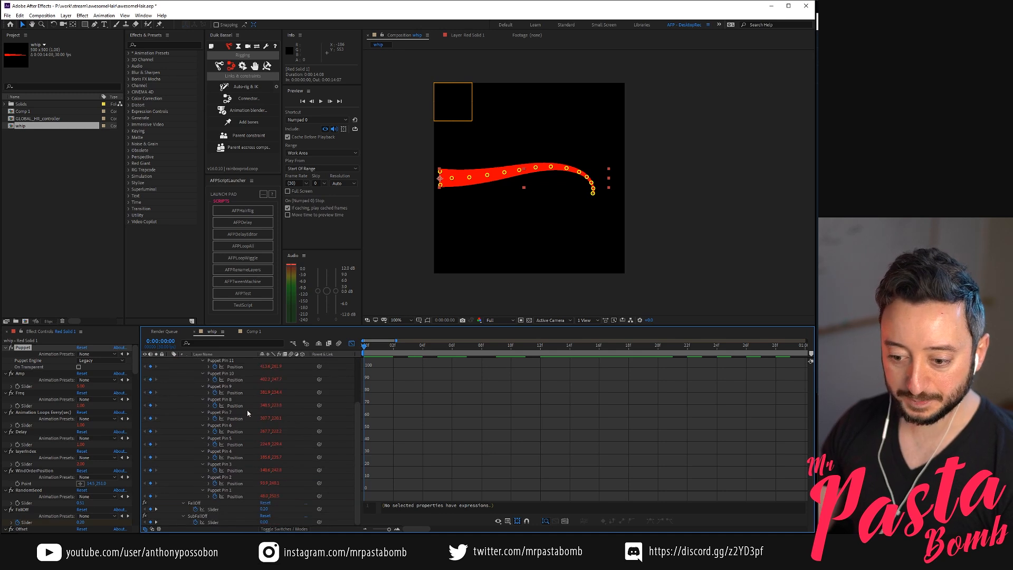
left_click(203, 522)
left_click(203, 510)
left_click(203, 523)
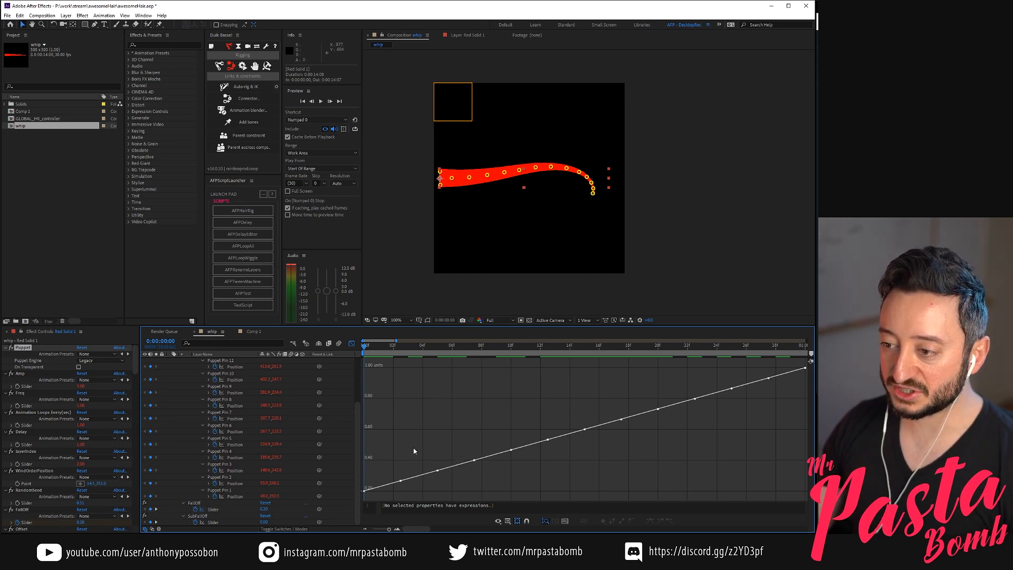
Try raising the first keyframe of the FallOff curve to nearly 0.80, and undo the change
left_click_drag(377, 473, 345, 498)
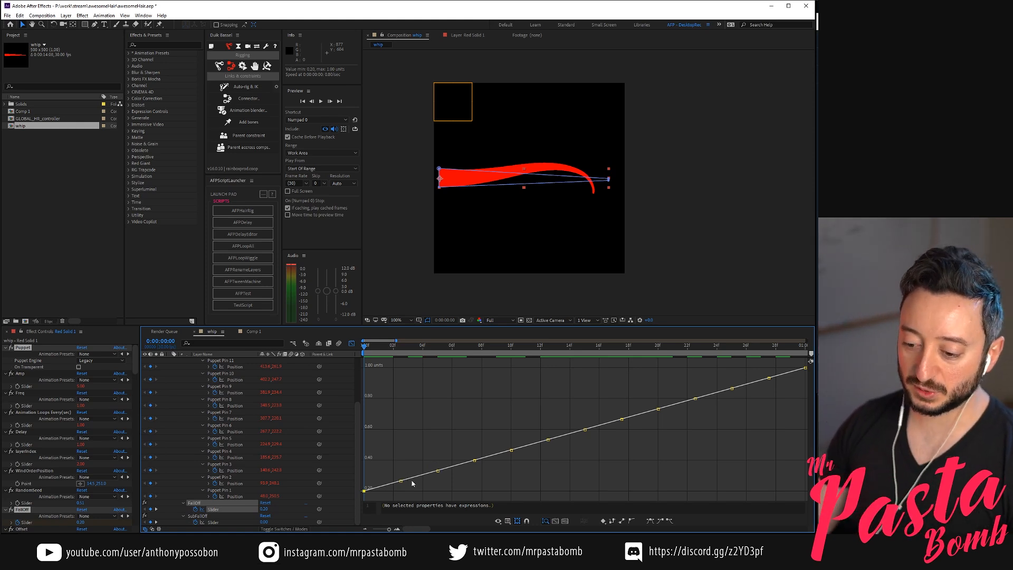
left_click_drag(363, 492, 352, 402)
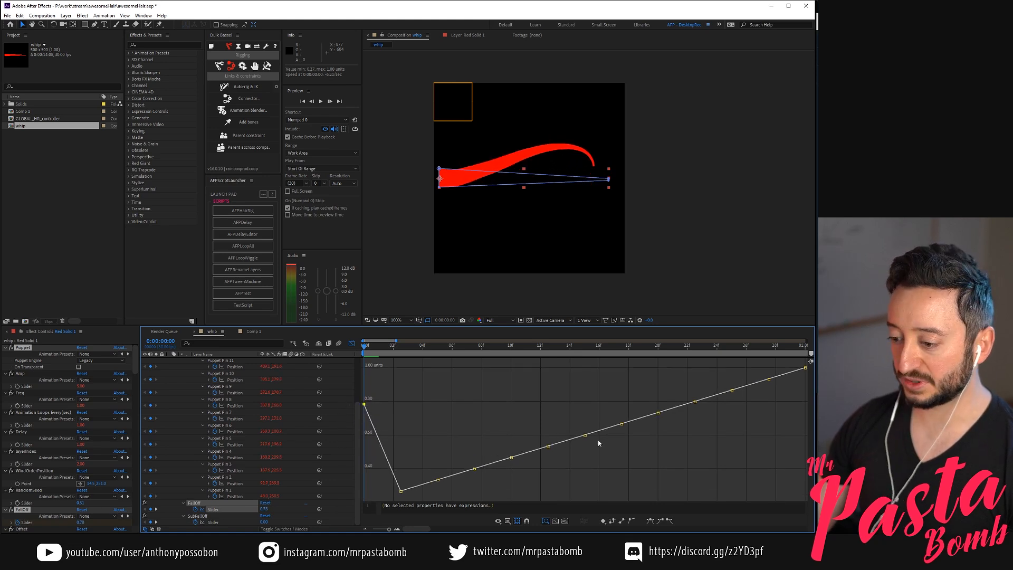
key("ctrl+z")
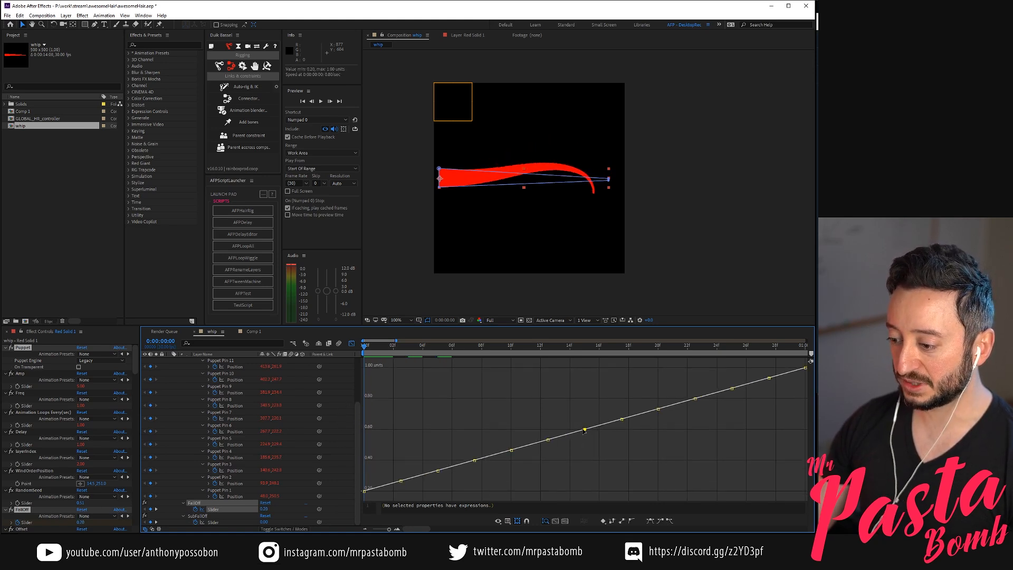
Try moving the FallOff curve keyframes at frame 15 and near frame 7 far off the line, undoing each change
left_click_drag(584, 431, 569, 476)
left_click_drag(575, 510, 565, 399)
key("ctrl+z")
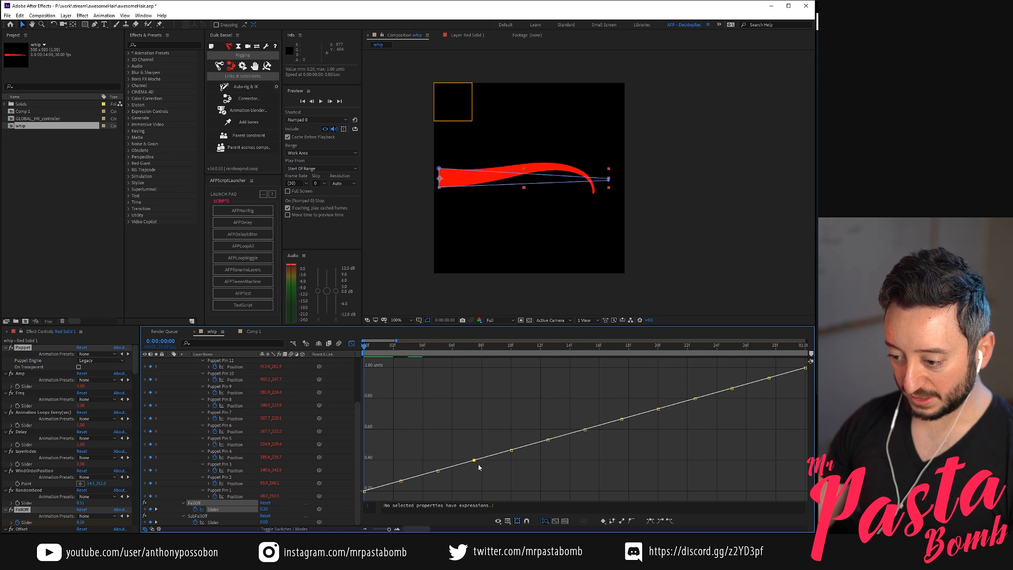
left_click_drag(474, 461, 467, 359)
left_click_drag(473, 494, 506, 158)
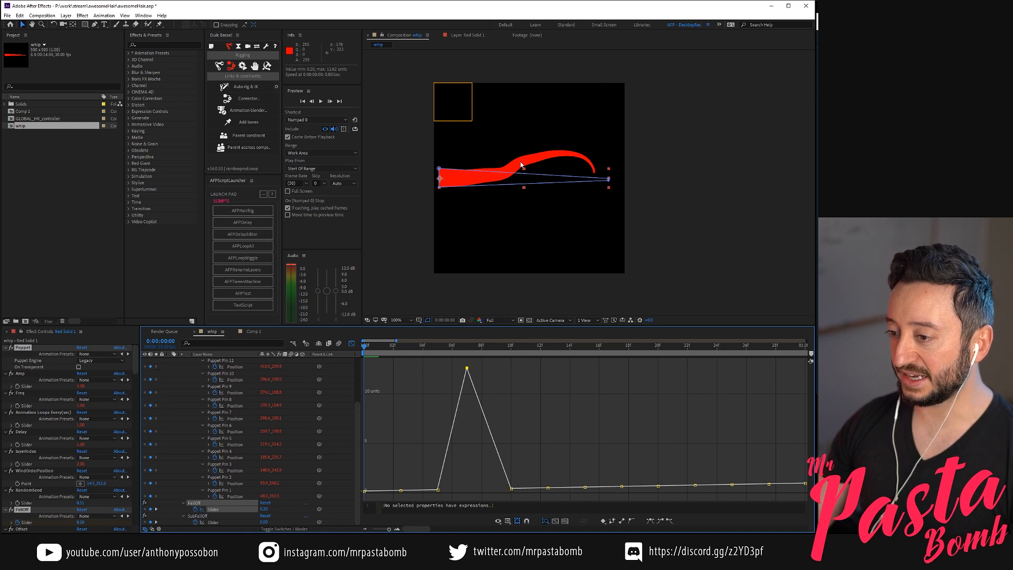
key("ctrl+z")
Try raising the three FallOff keyframes between frames 15 and 20 to about 1.4 to 1.5, preview the motion, and undo the change
left_click_drag(576, 405, 612, 446)
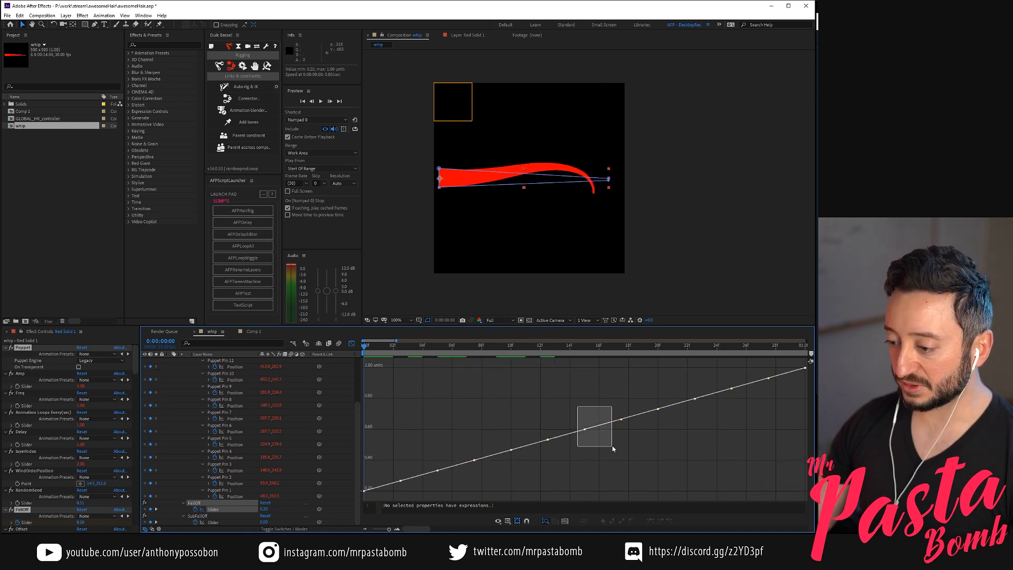
left_click_drag(568, 388, 685, 462)
left_click_drag(650, 424, 619, 364)
key("space")
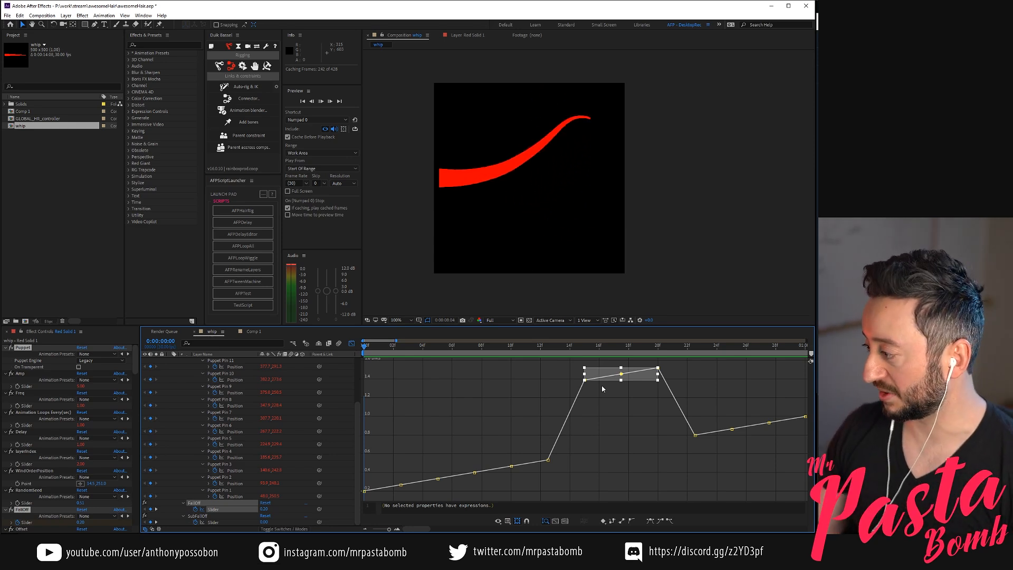
left_click(603, 443)
key("ctrl+z")
key("ctrl+z")
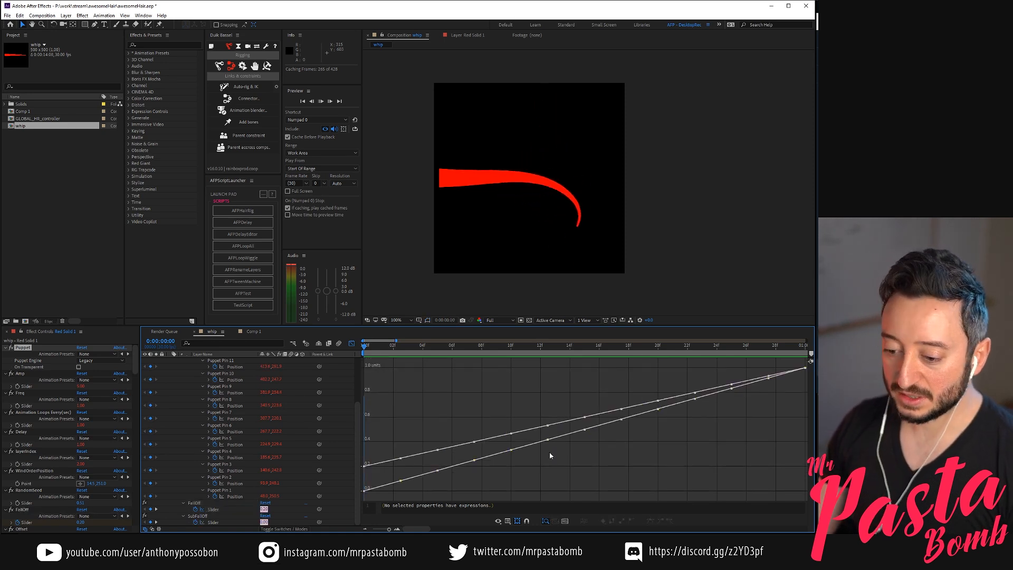
Leave the Graph Editor for the layer bar view and select the Puppet effect of Red Solid 1
scroll(285, 408, "up", 3)
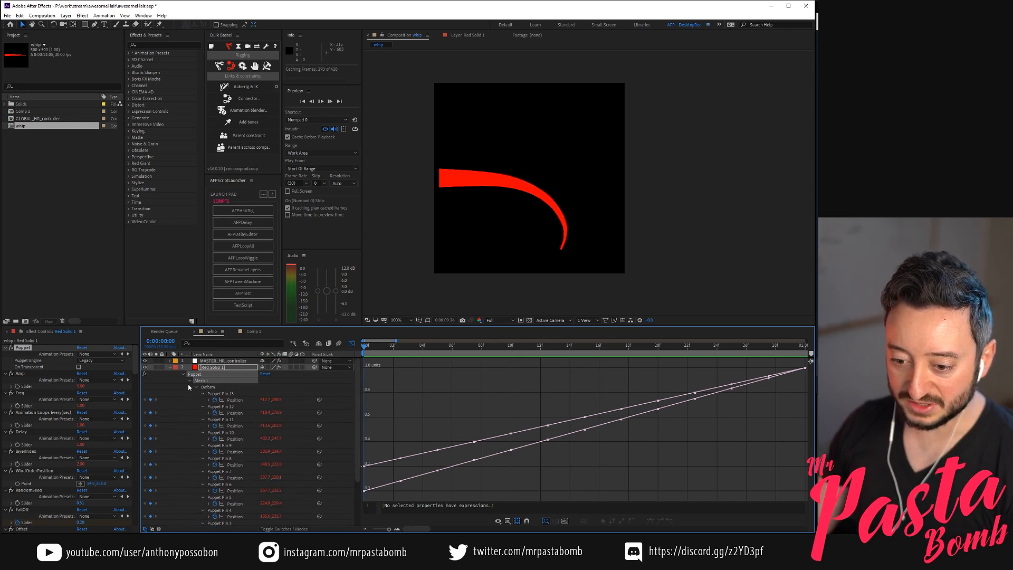
left_click(232, 361)
left_click(314, 366)
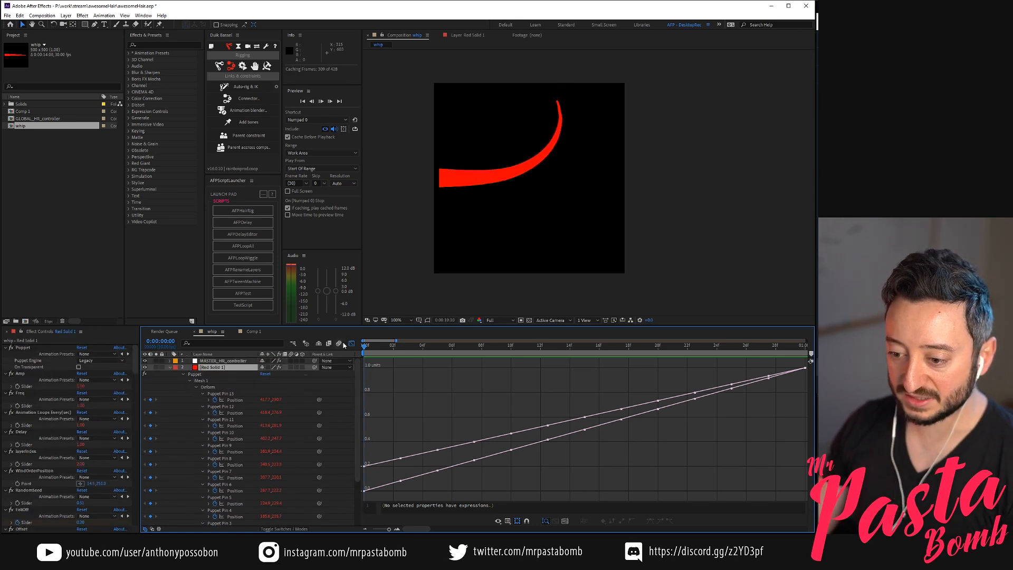
key("shift+F3")
left_click(211, 374)
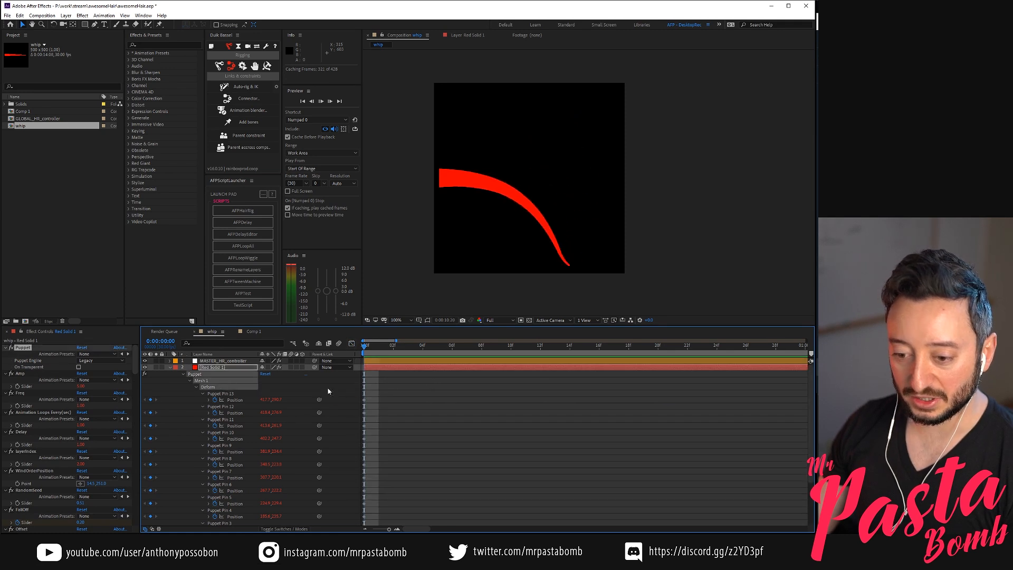
Stop the preview at the first frame, view the reference awesomeHairFlow.gif in Photos, and return to After Effects
key("space")
mouse_move(367, 348)
left_mouse_down()
mouse_move(376, 348)
mouse_move(364, 347)
left_mouse_up()
key("alt+Tab")
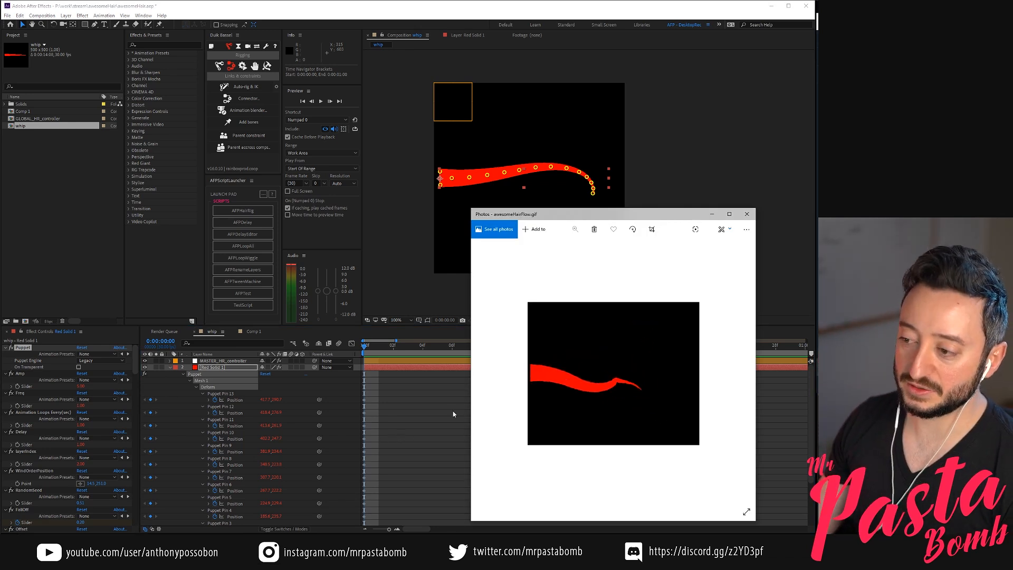
left_click(449, 434)
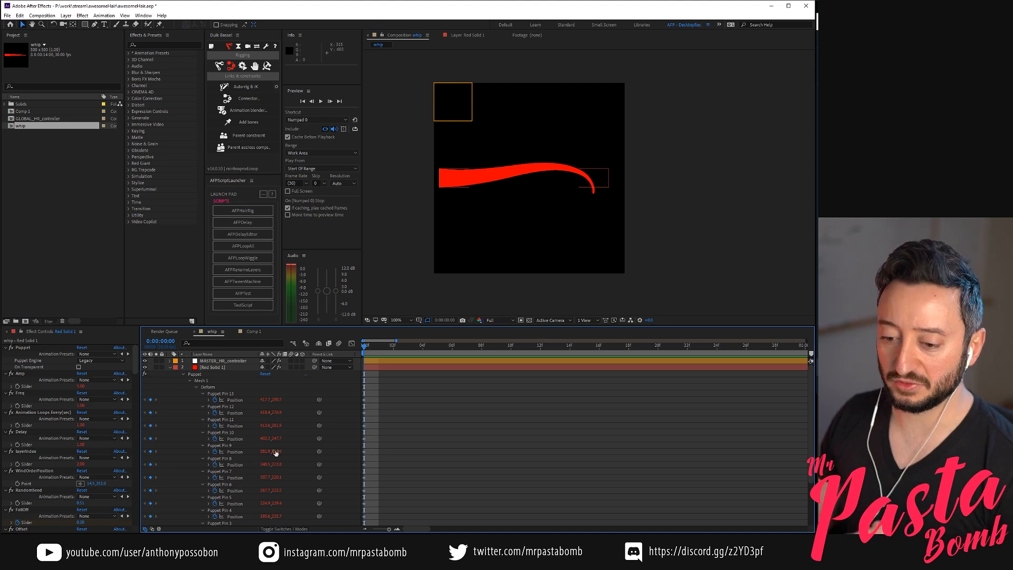
Collapse the Puppet group of Red Solid 1, select the layer, and preview its motion
left_click(183, 374)
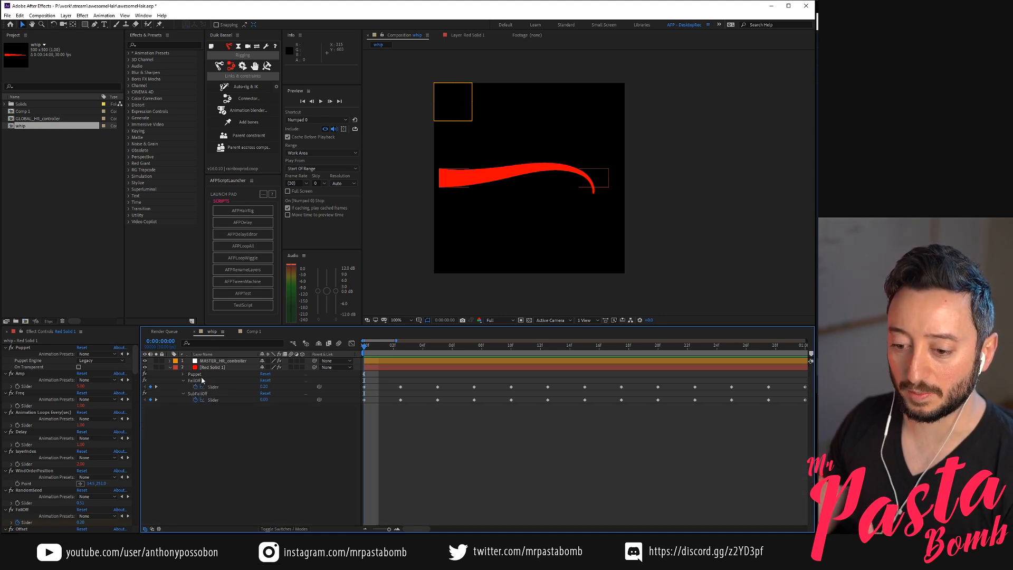
left_click(228, 369)
key("space")
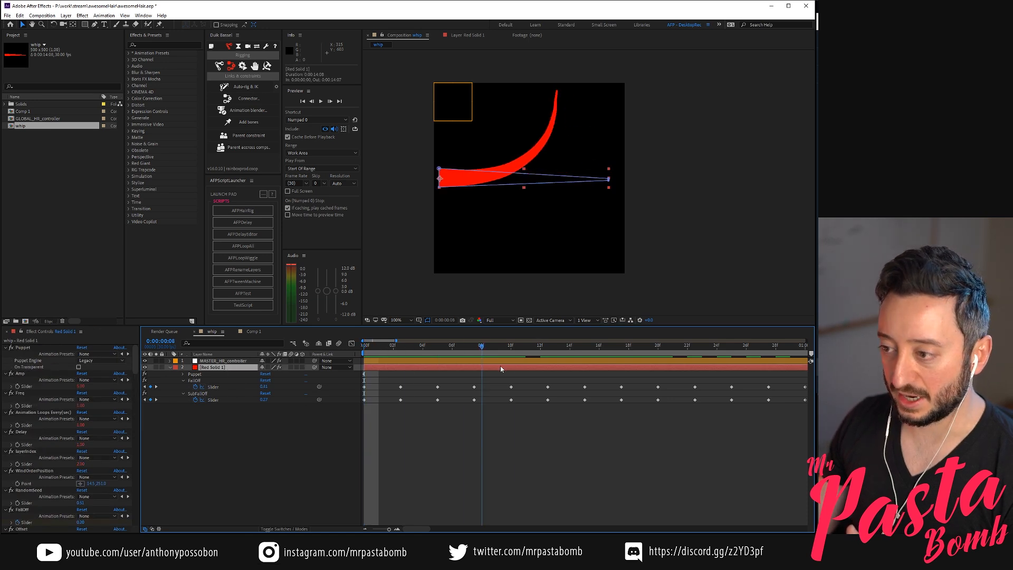
Set the Amp slider of Red Solid 1 to 8 and return to the first frame
left_click(82, 387)
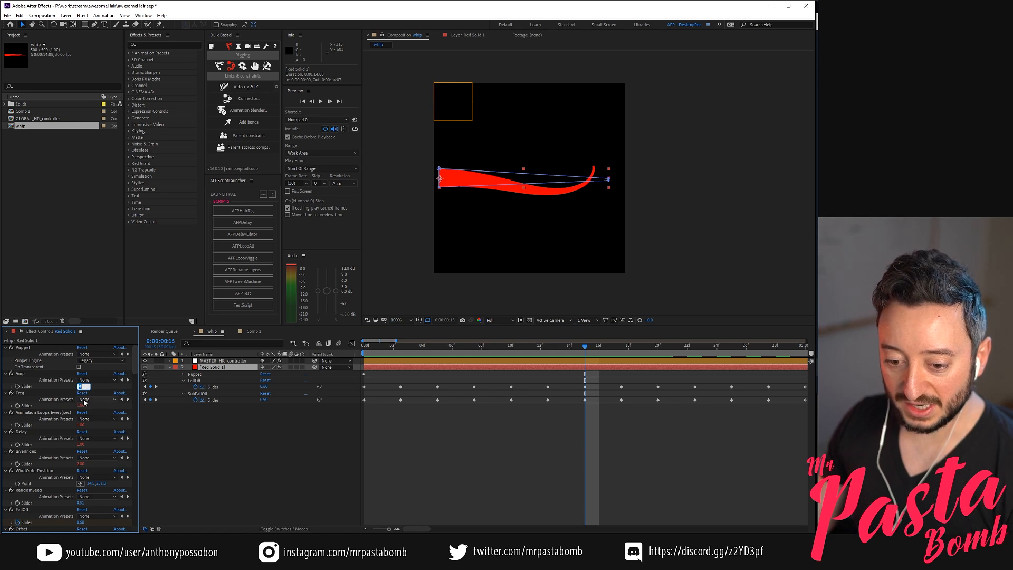
left_click(251, 445)
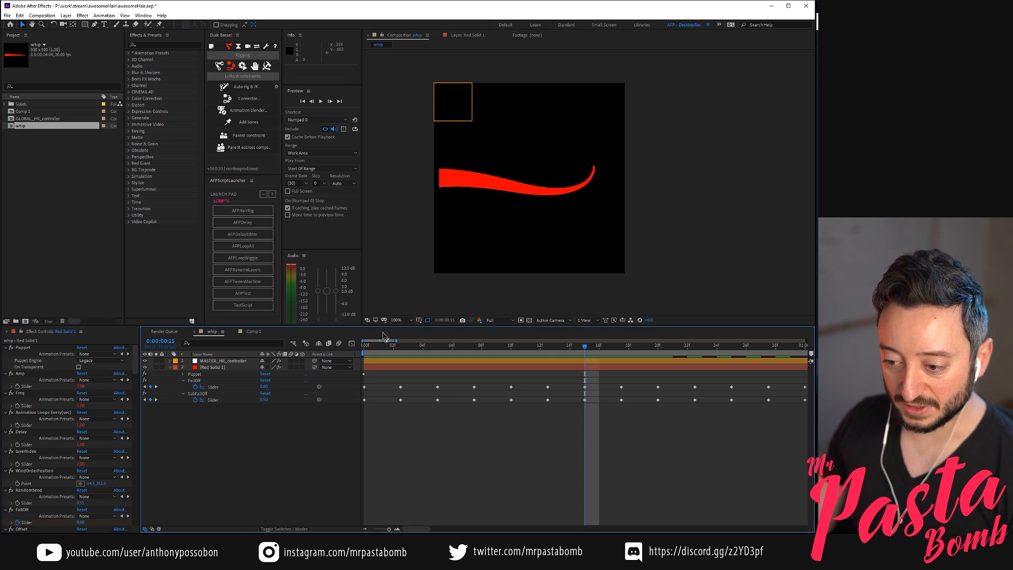
left_click(81, 387)
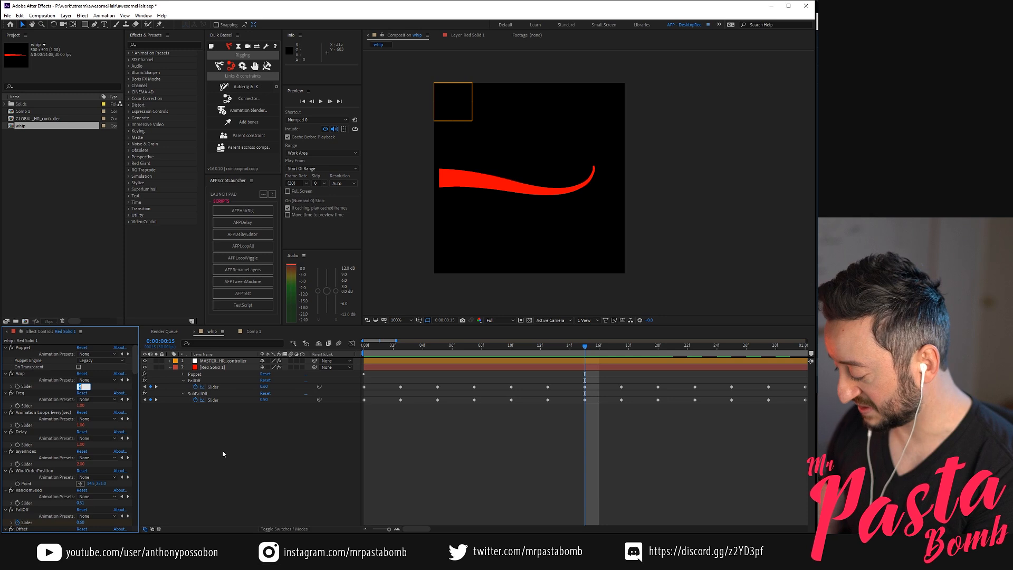
type("8")
key("Return")
left_click_drag(366, 348, 309, 395)
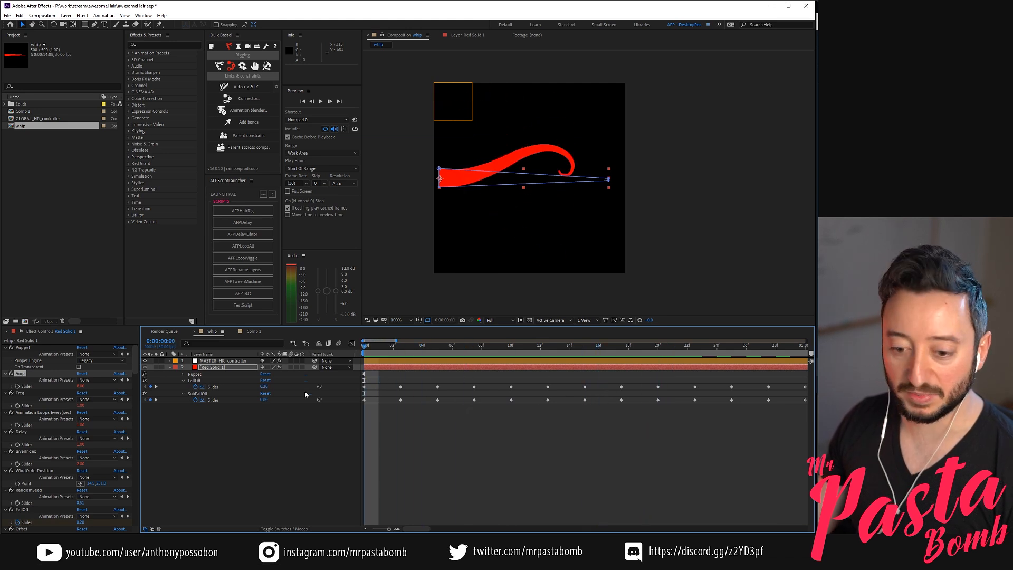
Set the Amp slider to 2, preview the motion, and scrub to frame 16
left_click(81, 387)
type("2")
key("Return")
key("KP_0")
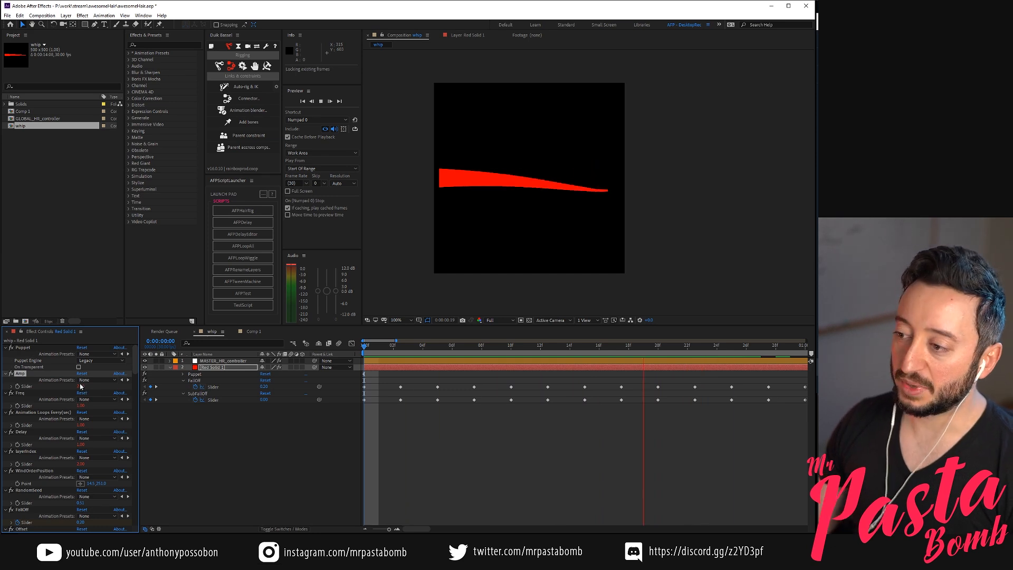
key("KP_0")
left_click_drag(385, 351, 603, 373)
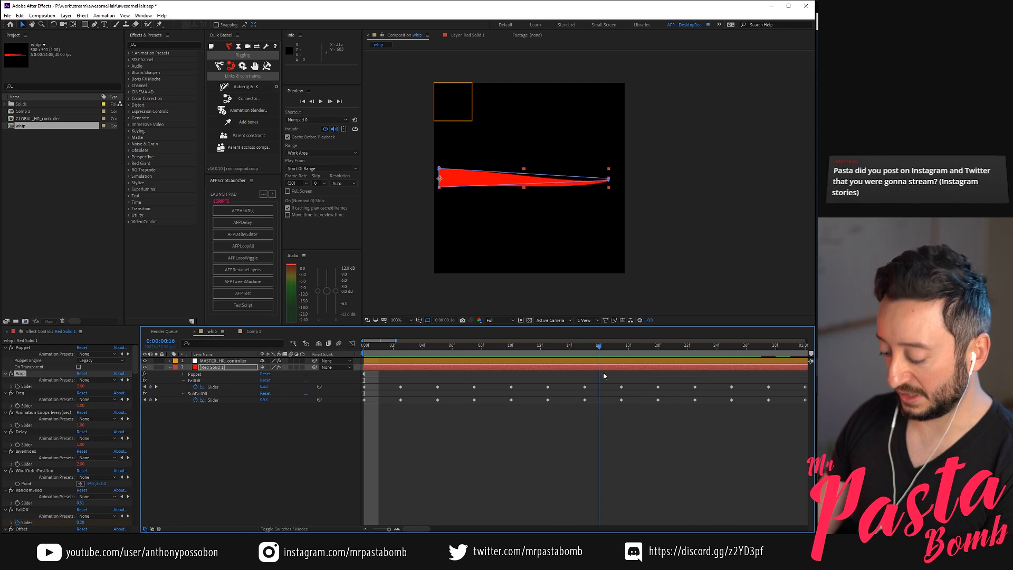
Return to the first frame, set the Amp slider back to 8, and scrub to frame 20
key("minus")
key("minus")
left_click_drag(396, 352, 360, 353)
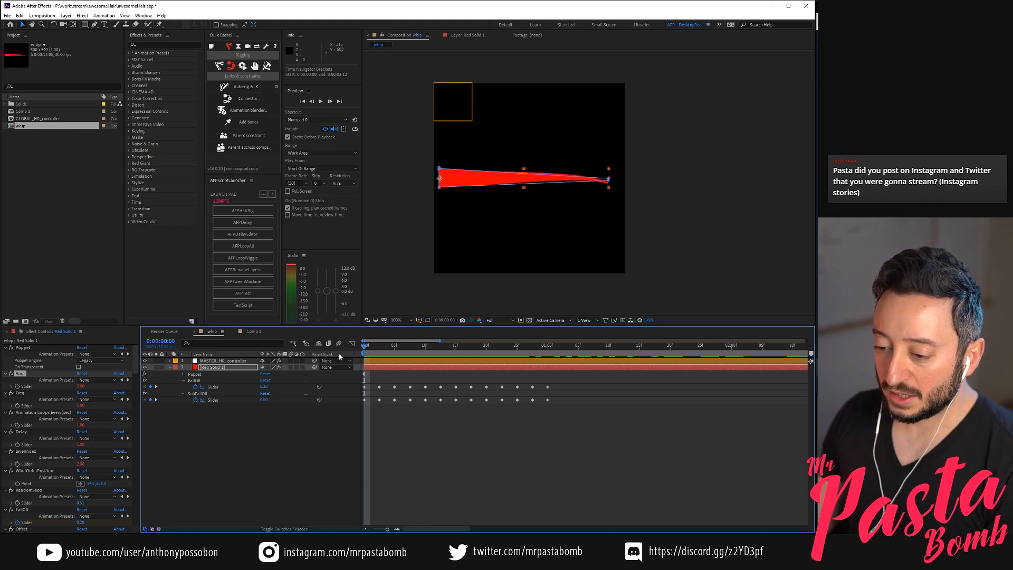
left_click(81, 386)
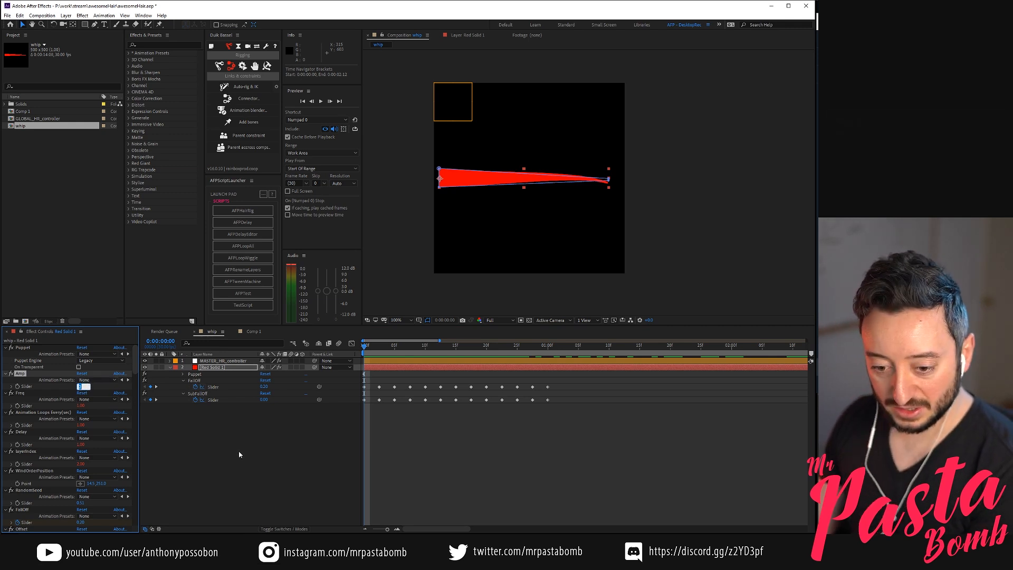
type("5")
key("Return")
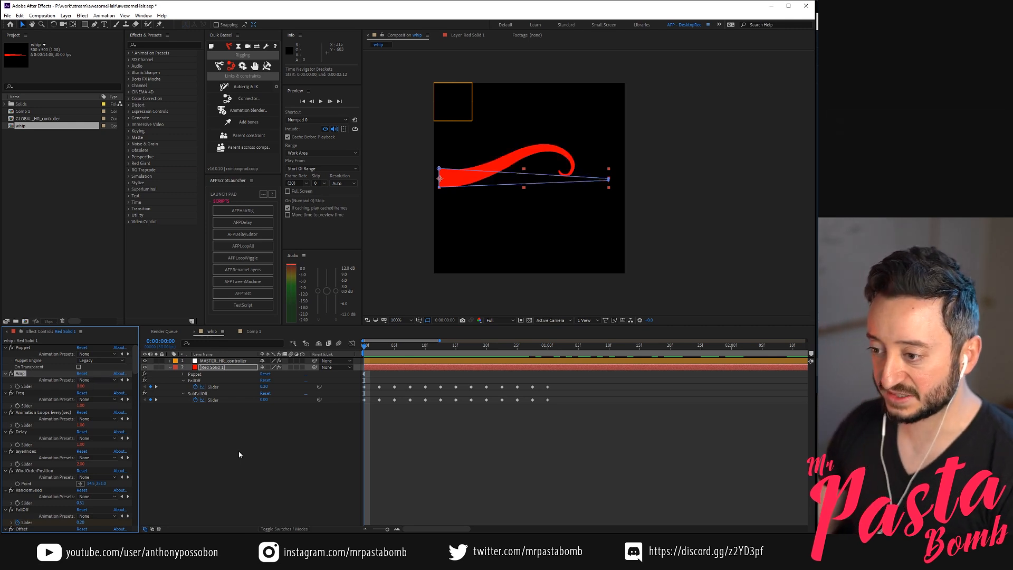
left_click_drag(402, 349, 486, 347)
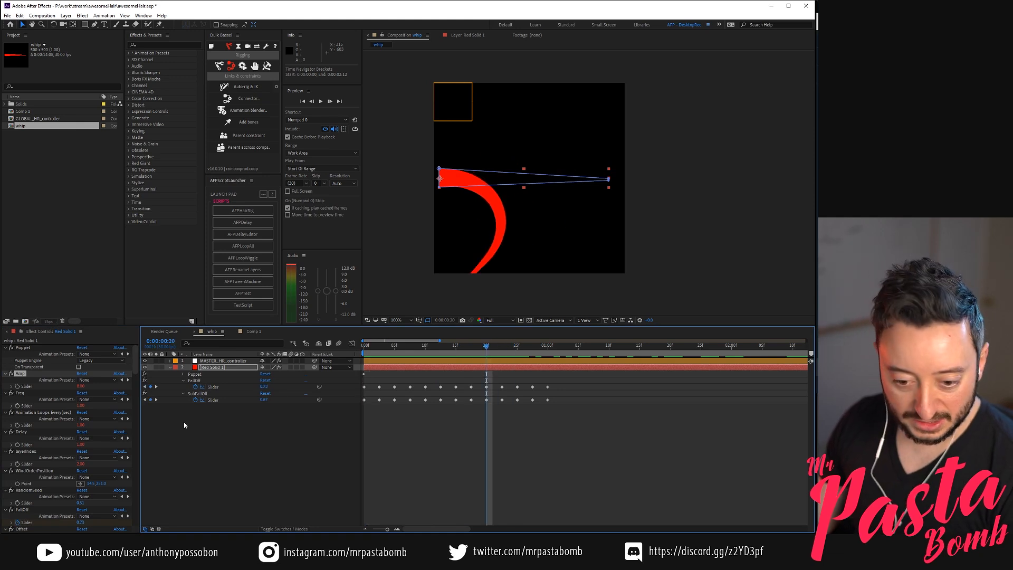
Set the Delay slider of Red Solid 1 to 2
left_click(82, 445)
type("2")
key("Return")
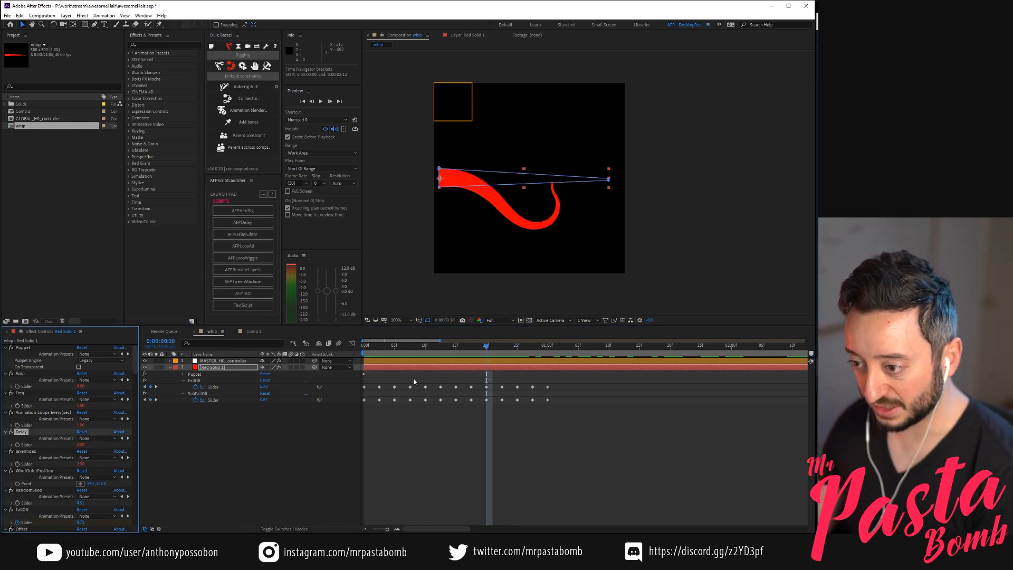
End the work area at 0:00:02:14 and preview the strand's motion over it
left_click_drag(406, 345, 787, 344)
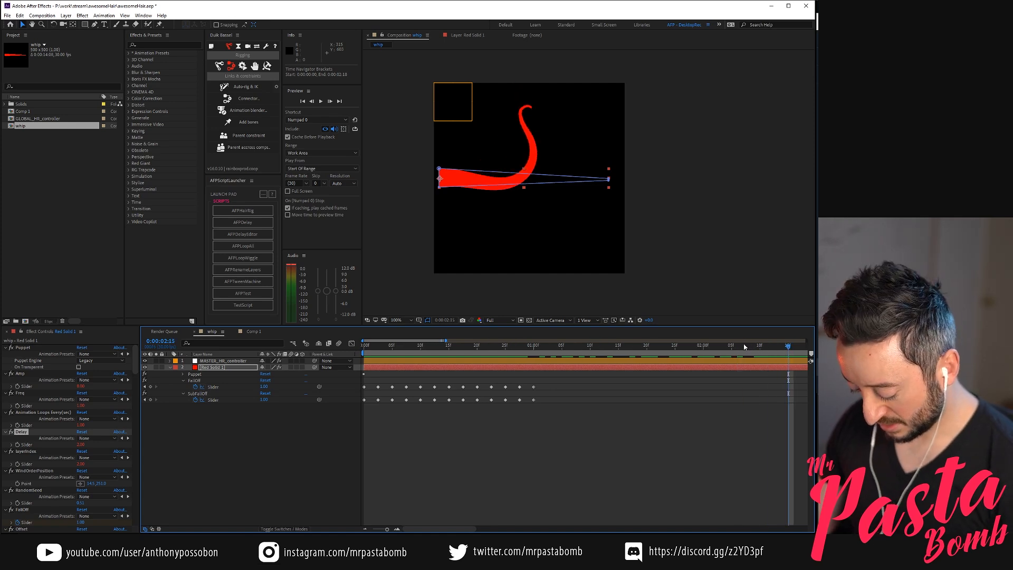
key("Page_Up")
key("n")
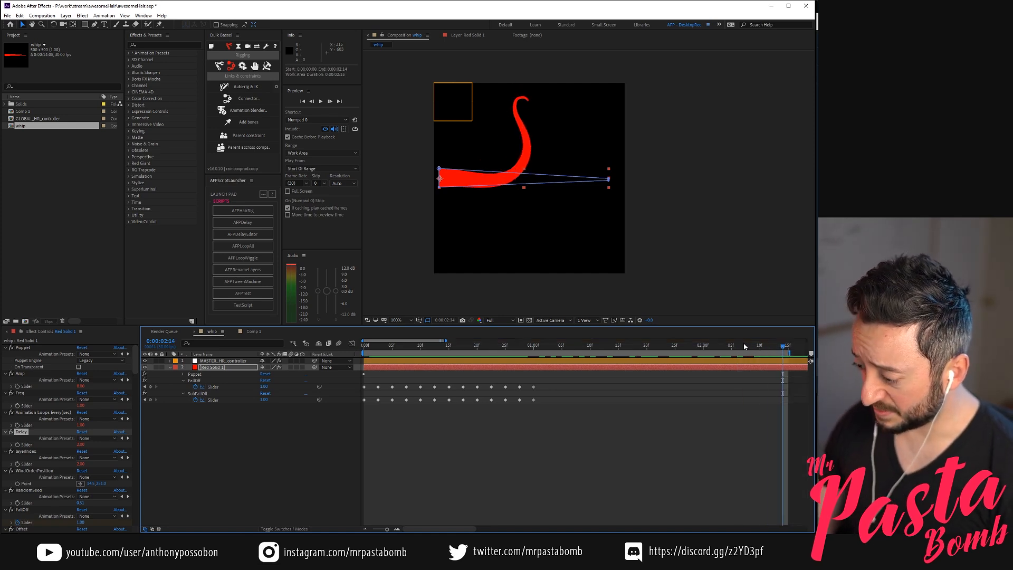
scroll(416, 426, "down", 2)
scroll(403, 431, "down", 3)
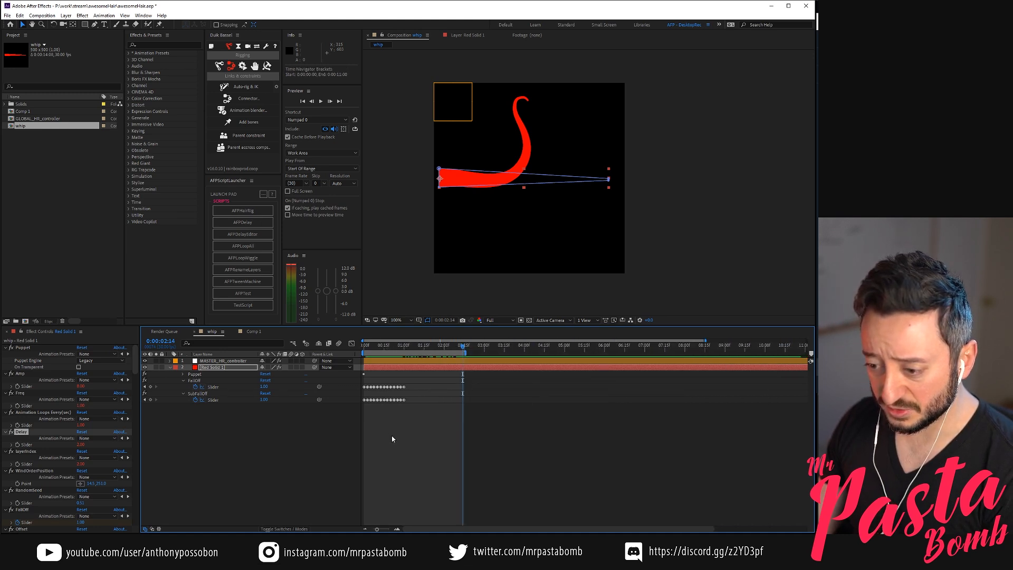
scroll(392, 439, "up", 2)
key("KP_0")
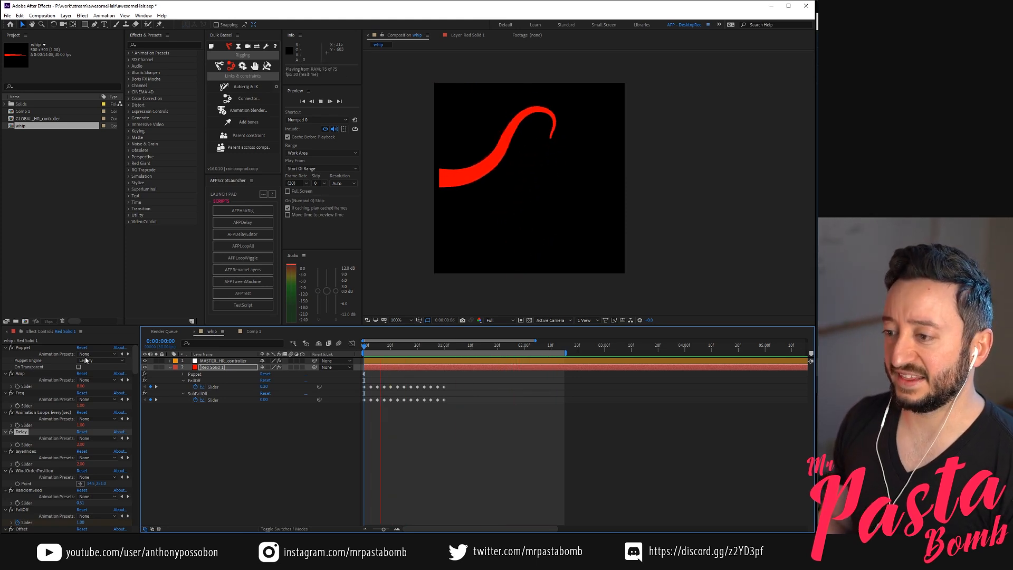
key("KP_0")
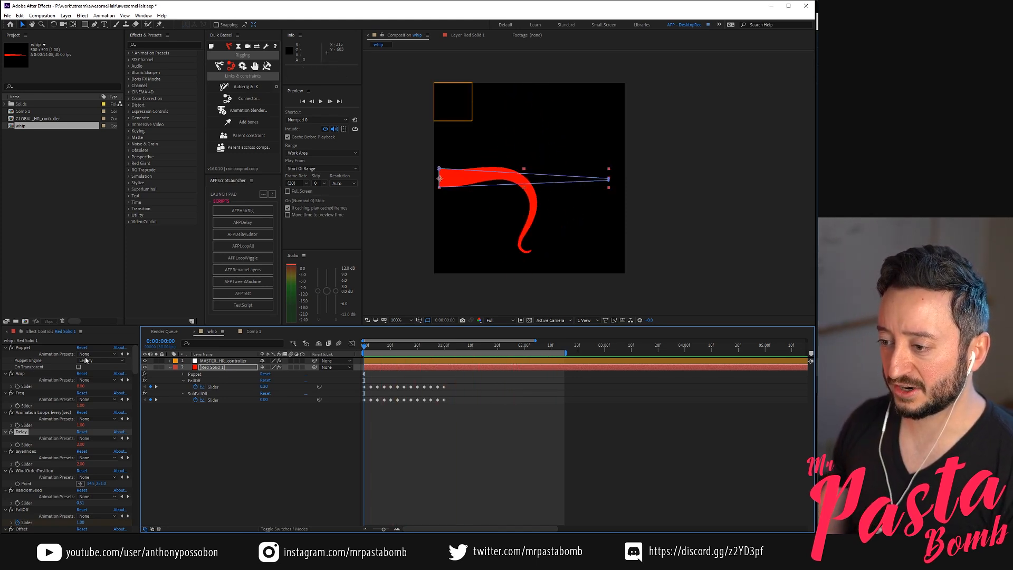
Set the Amp slider to 15 and scrub from the start to 0:00:01:04
left_click(81, 387)
type("1.5")
key("Return")
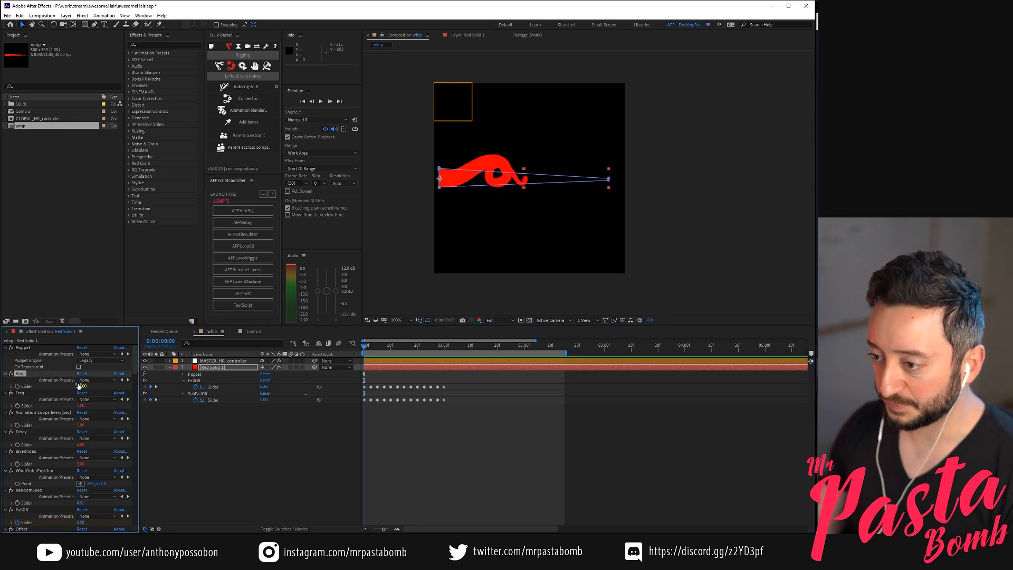
left_click_drag(369, 347, 457, 344)
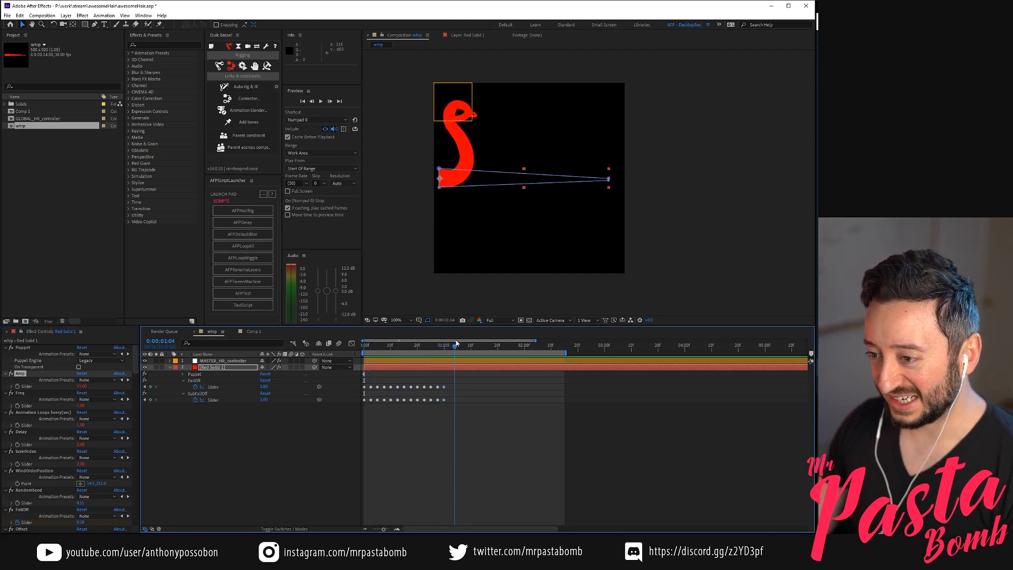
Set the Amp slider to 10 and return to the first frame
left_click(81, 385)
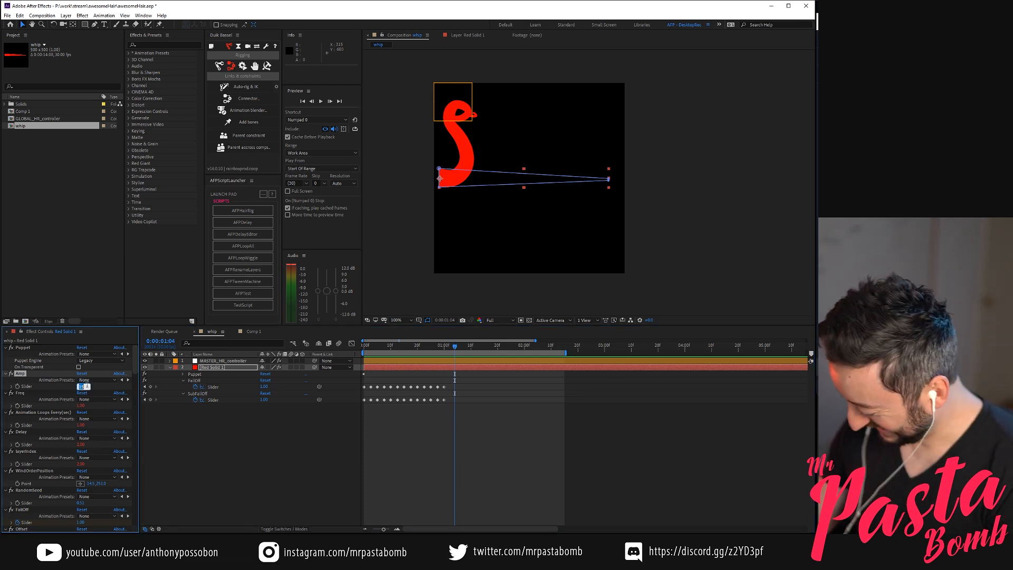
type("10")
key("Return")
left_click_drag(368, 346, 362, 347)
Display the puppet pins of Red Solid 1, preview the motion, and scrub to 0:00:00:18 to examine the strand's curl
left_click(186, 375)
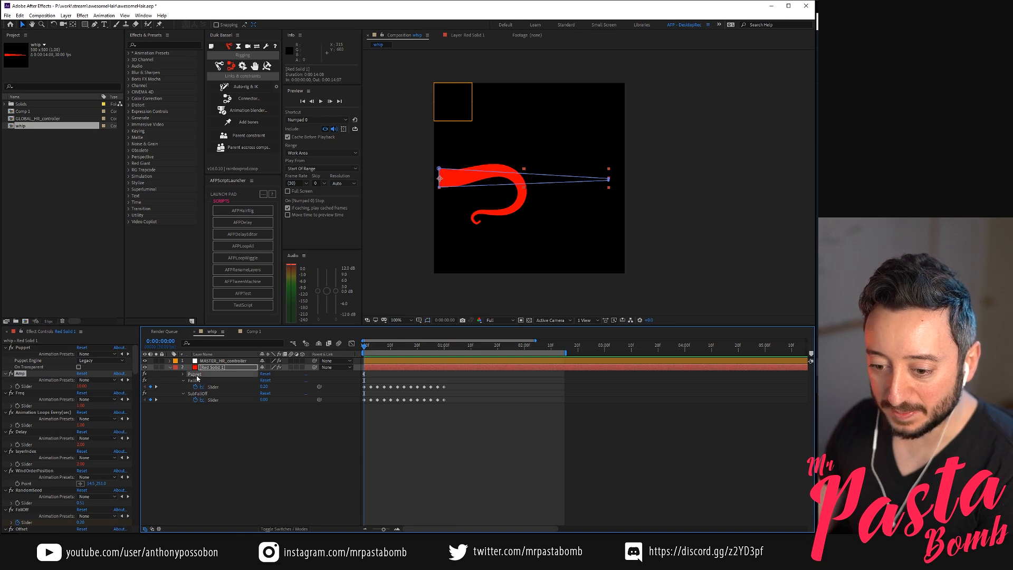
key("space")
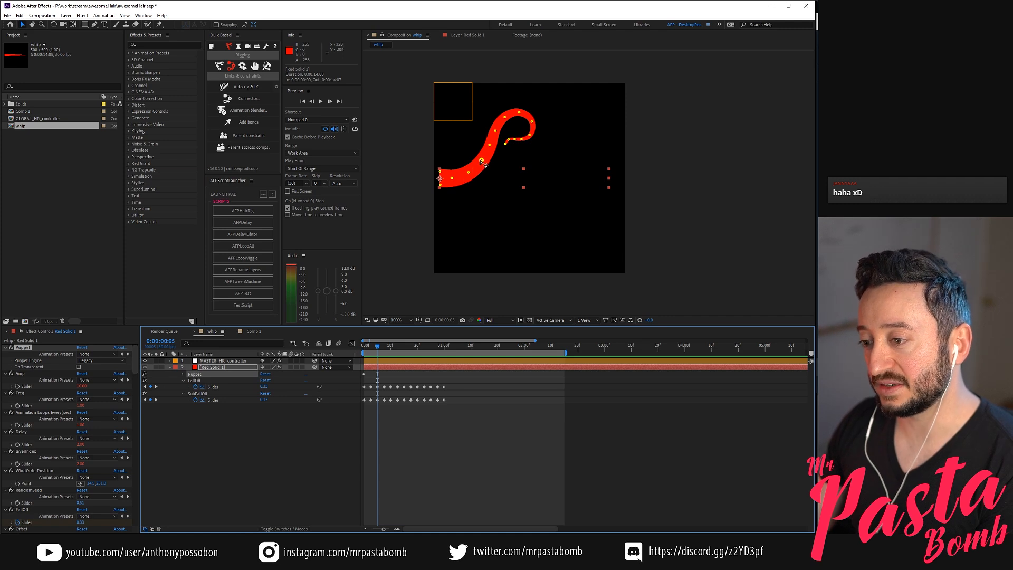
left_click_drag(388, 349, 404, 348)
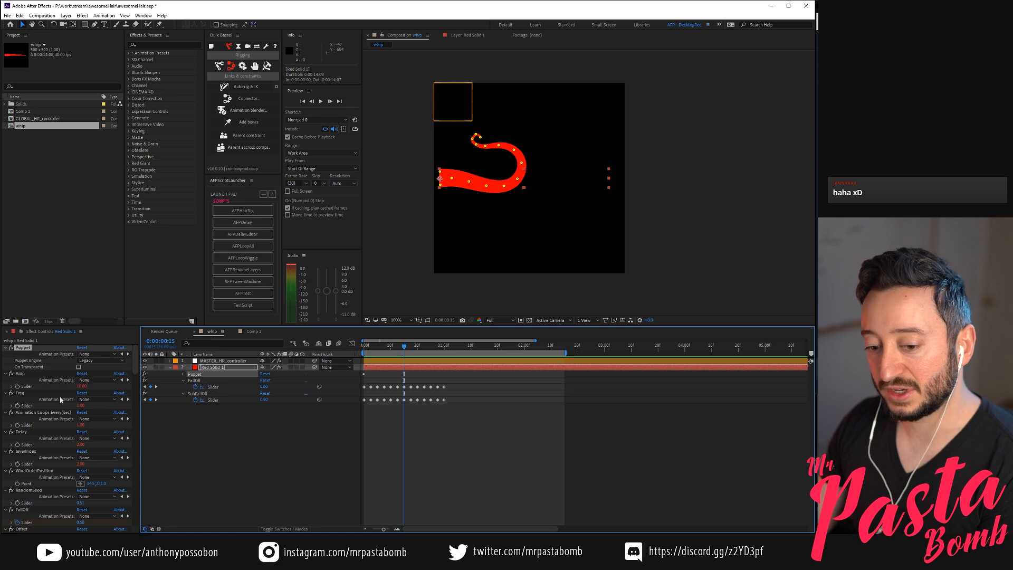
left_click_drag(409, 347, 413, 348)
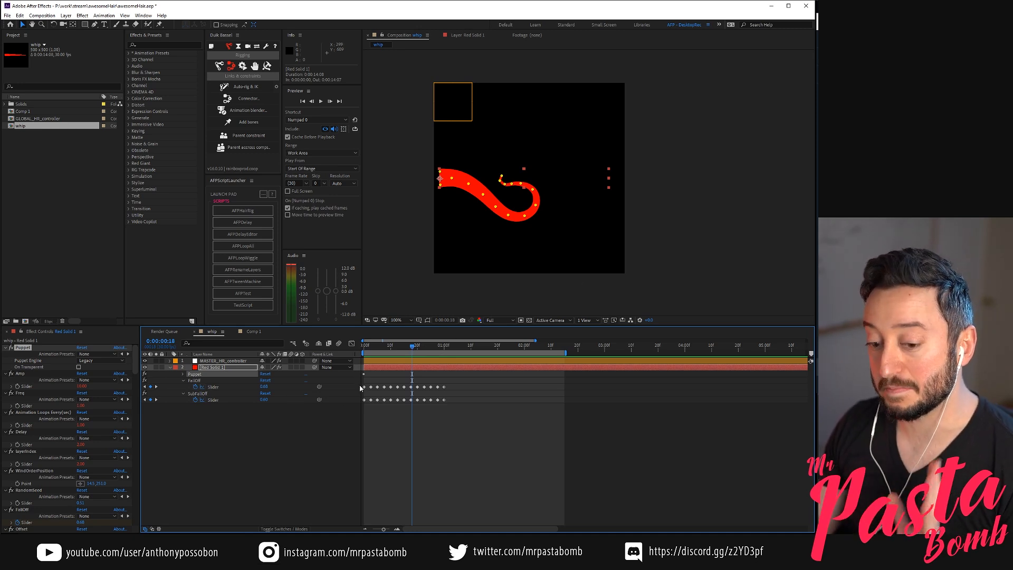
Scrub the strand's motion to 0:00:01:01, just past the last falloff keyframes
left_click_drag(403, 352, 445, 358)
right_click(445, 358)
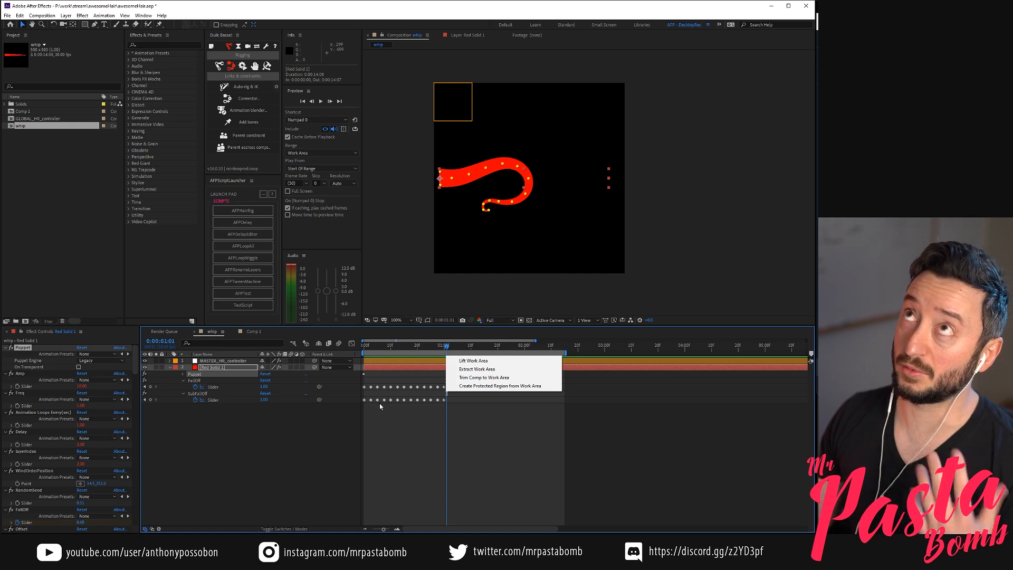
left_click(441, 374)
Return to the first frame and set Red Solid 1's main Amp slider to 0
left_click_drag(428, 348, 356, 363)
left_click(82, 386)
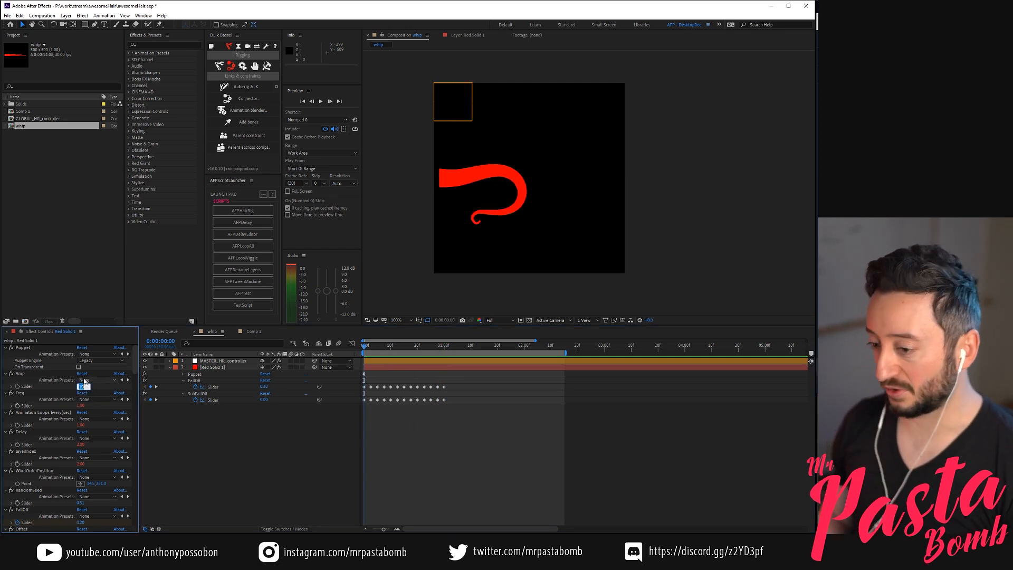
type("0")
key("Return")
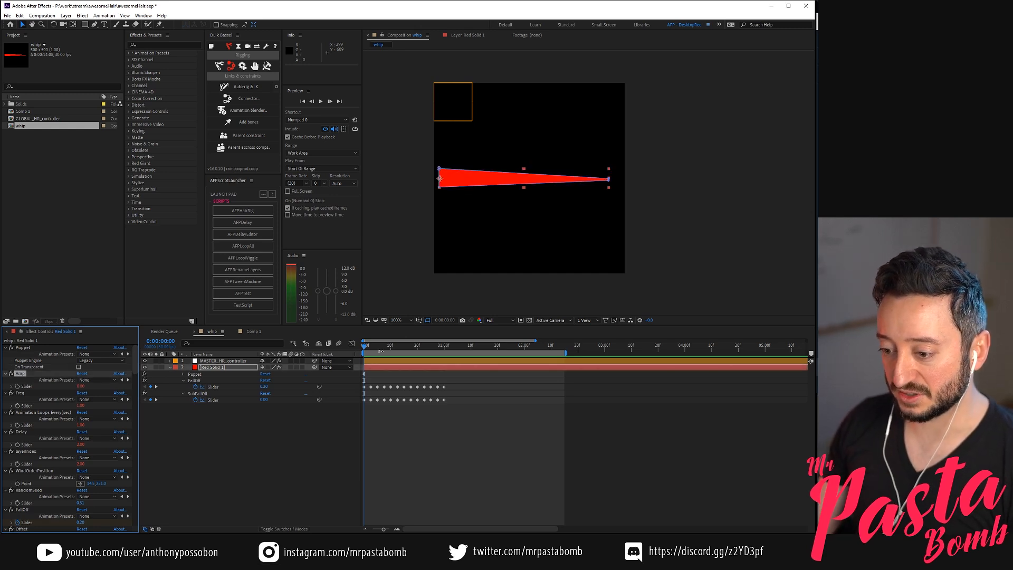
left_click_drag(378, 349, 327, 347)
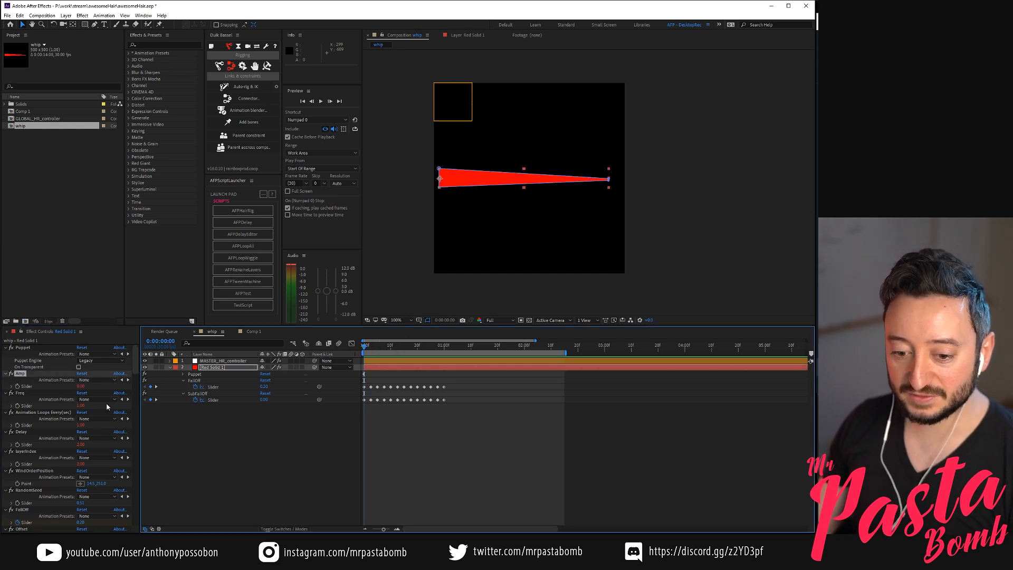
Find the sub-wave controls among Red Solid 1's effects and set the SubAmp slider to 10
scroll(42, 425, "down", 6)
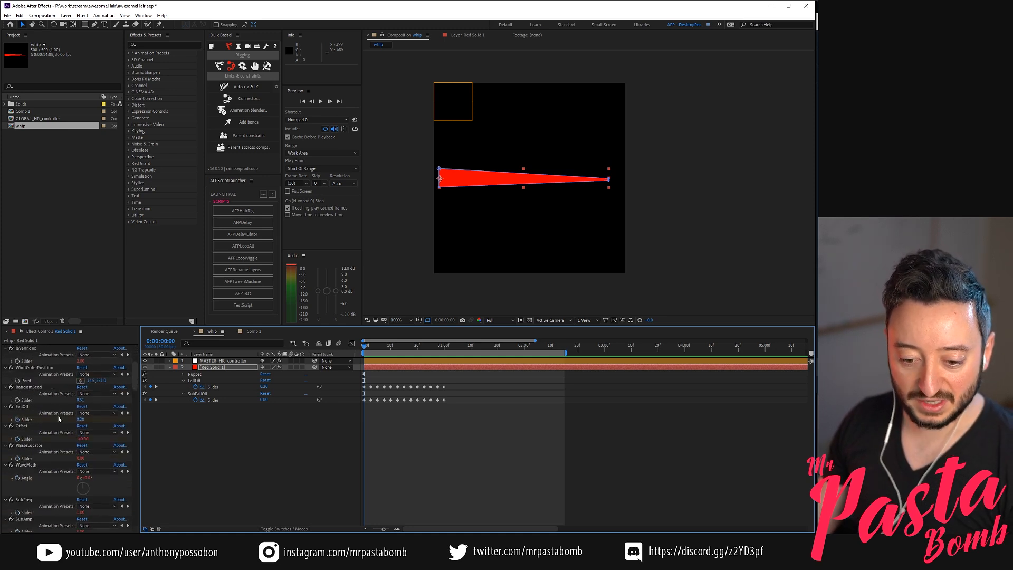
scroll(58, 419, "down", 7)
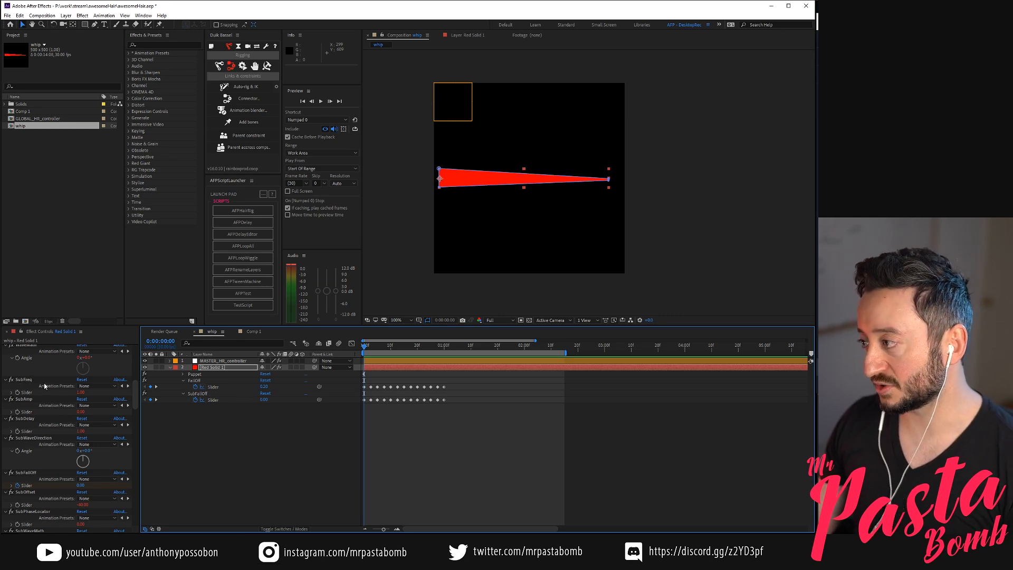
scroll(50, 395, "up", 4)
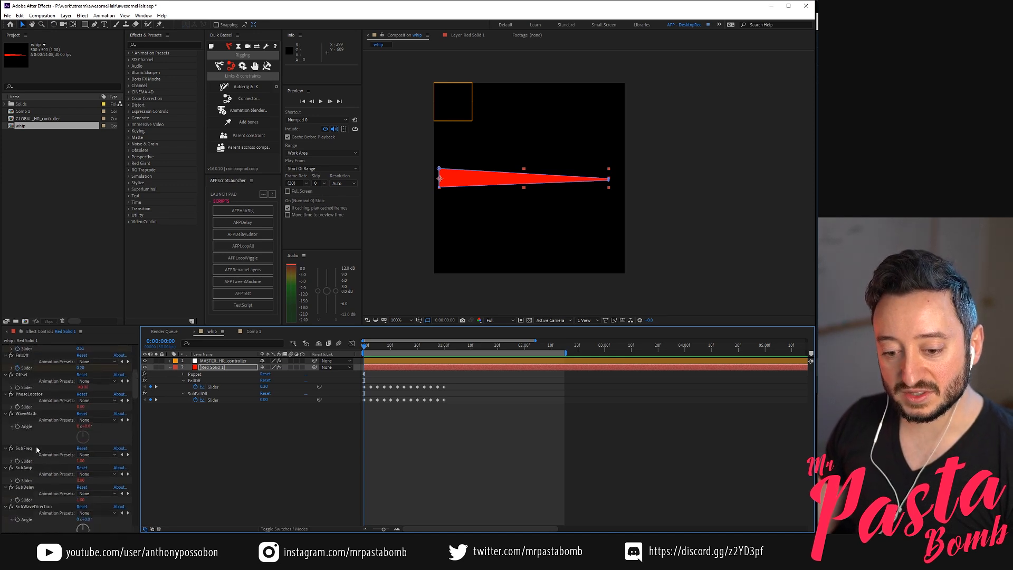
scroll(33, 484, "down", 2)
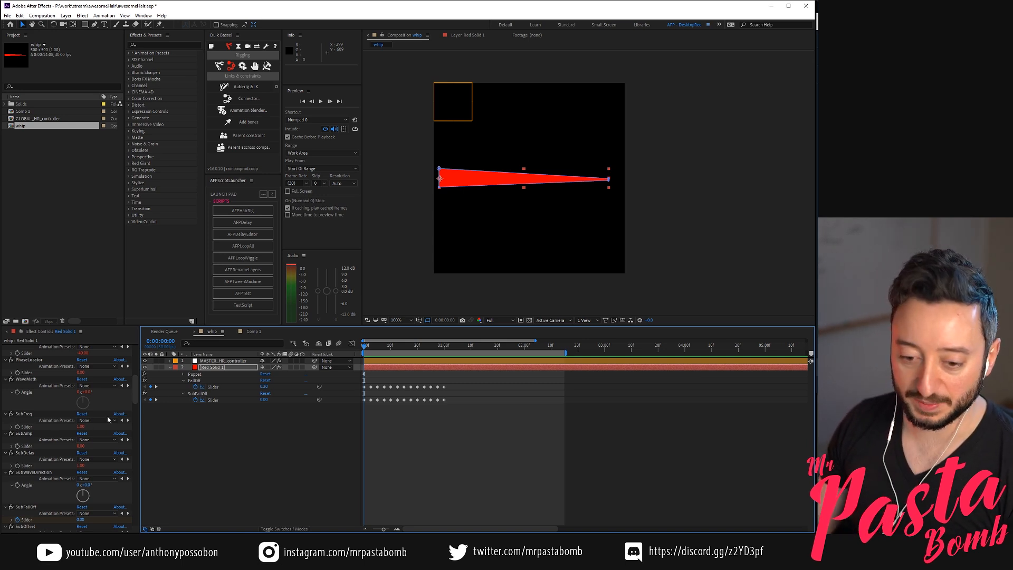
left_click(80, 446)
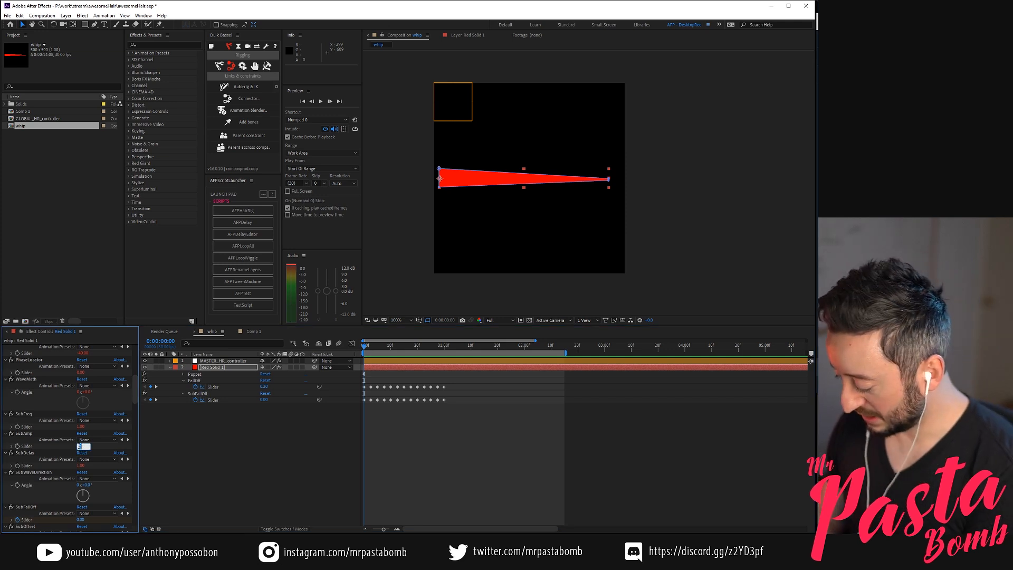
type("40")
key("Return")
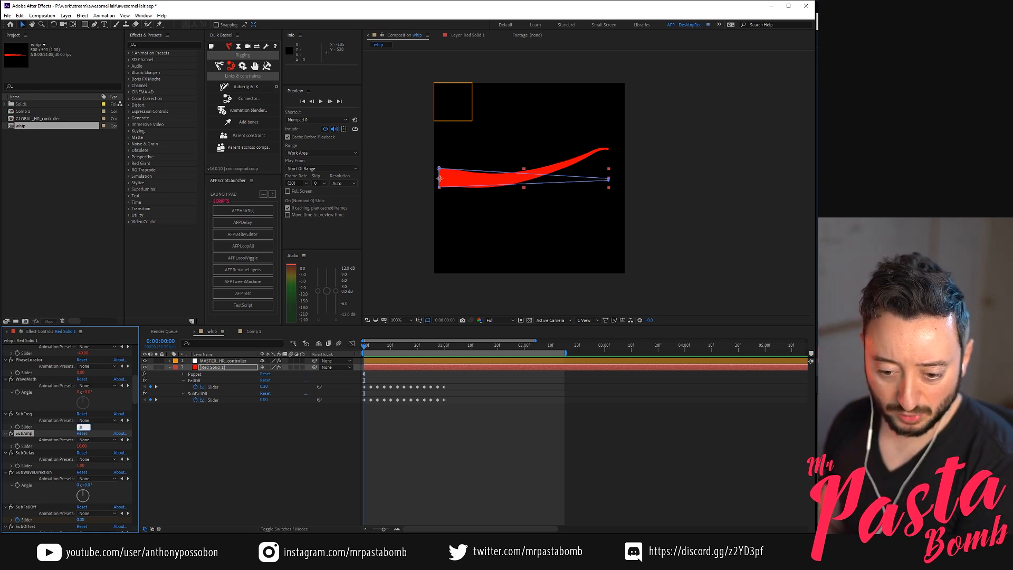
Change the SubFreq value, set SubDelay to 2, and preview the sub-wave motion
key("Return")
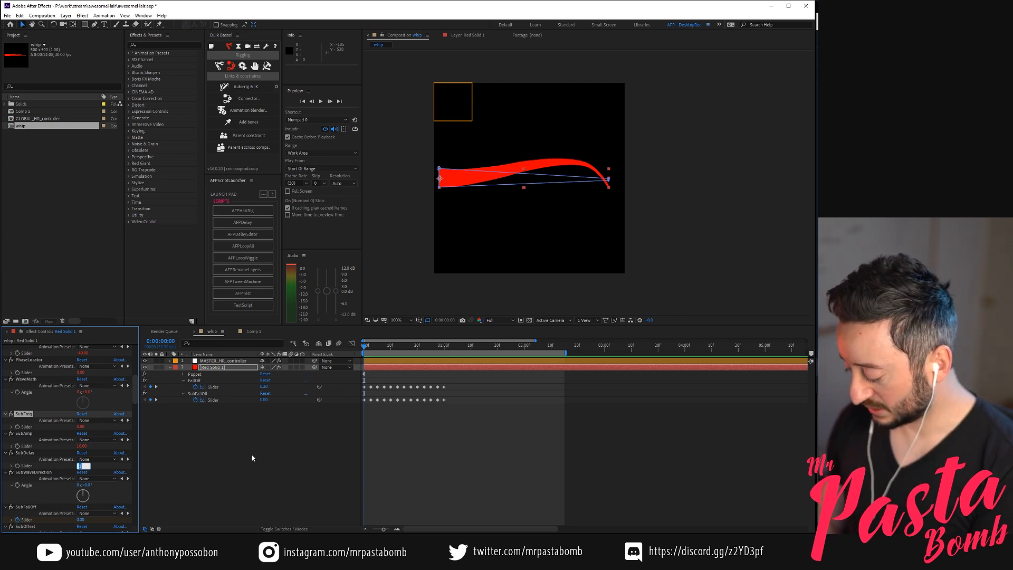
type("2")
key("Return")
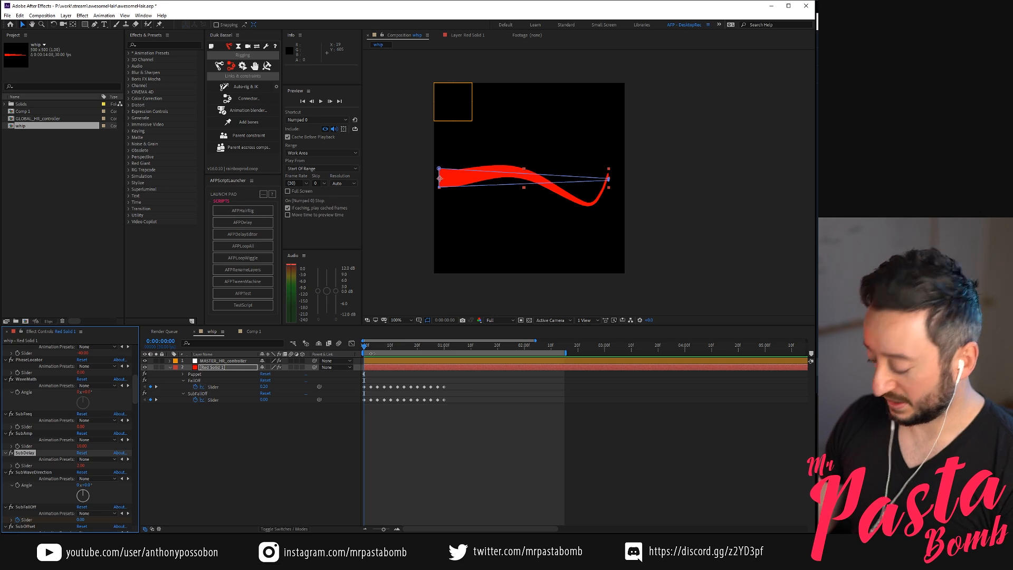
key("space")
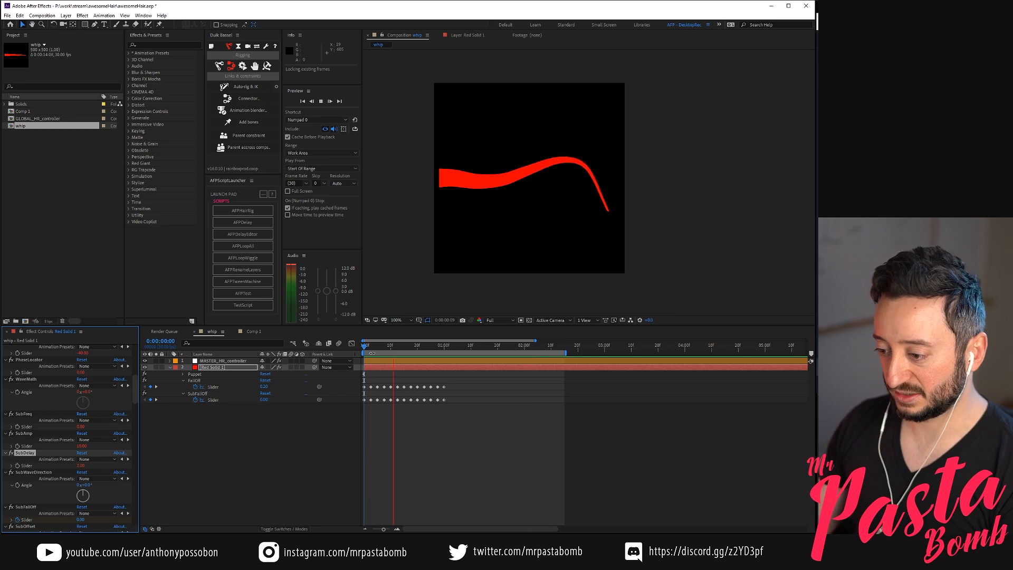
Display the puppet pins of Red Solid 1 and scrub to 0:00:00:26 to examine the sub-wave's shape
left_click(269, 369)
left_click(189, 374)
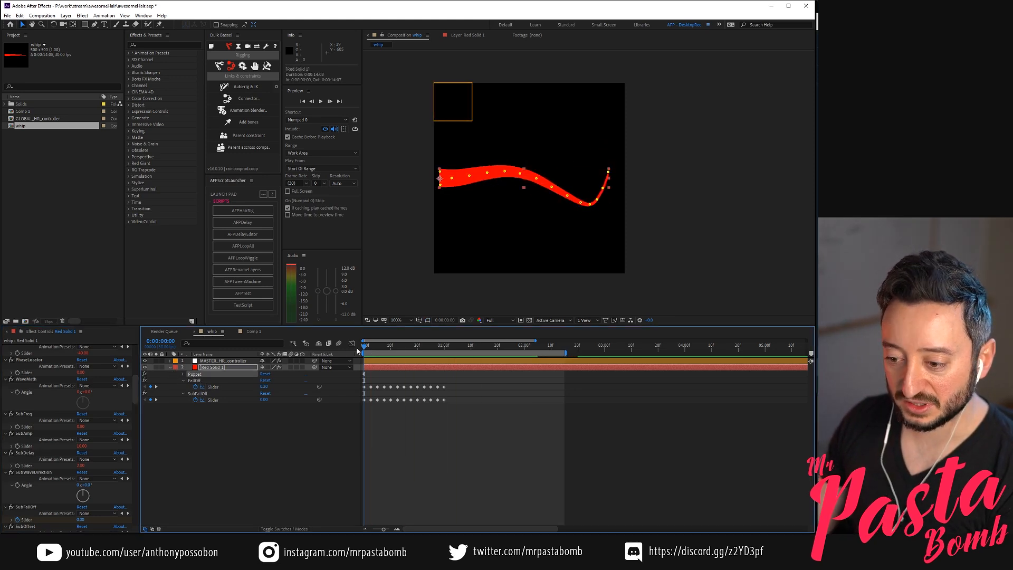
left_click_drag(374, 348, 433, 353)
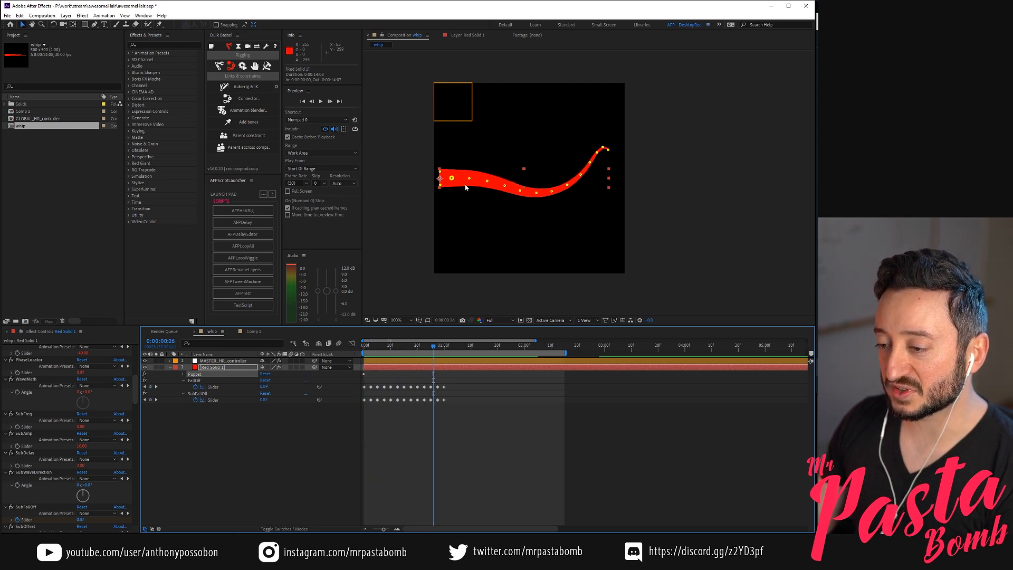
key("ctrl+s")
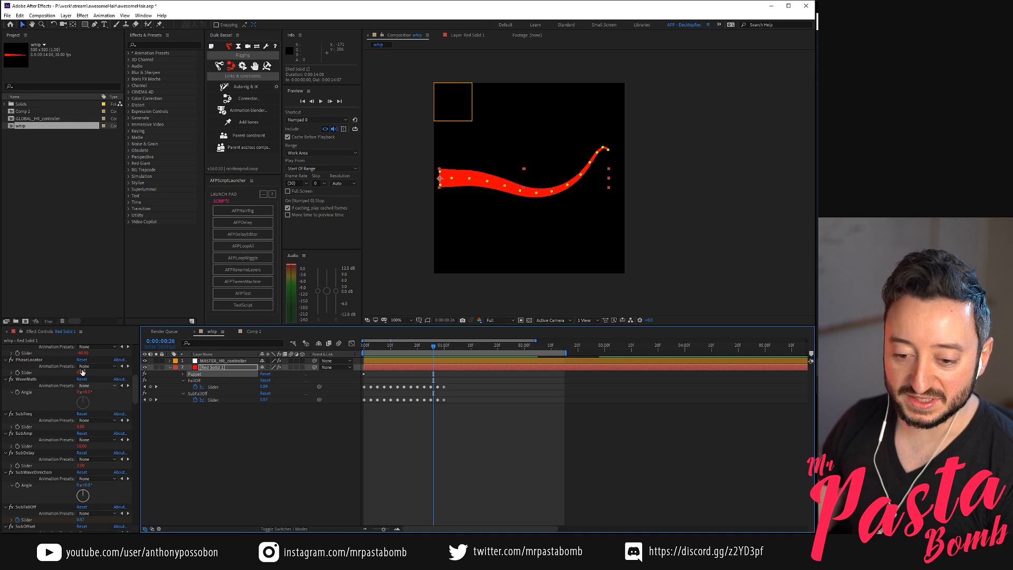
Try a SubAmp value of 20 and preview the strand's motion
left_click(83, 446)
type("20")
key("Return")
key("space")
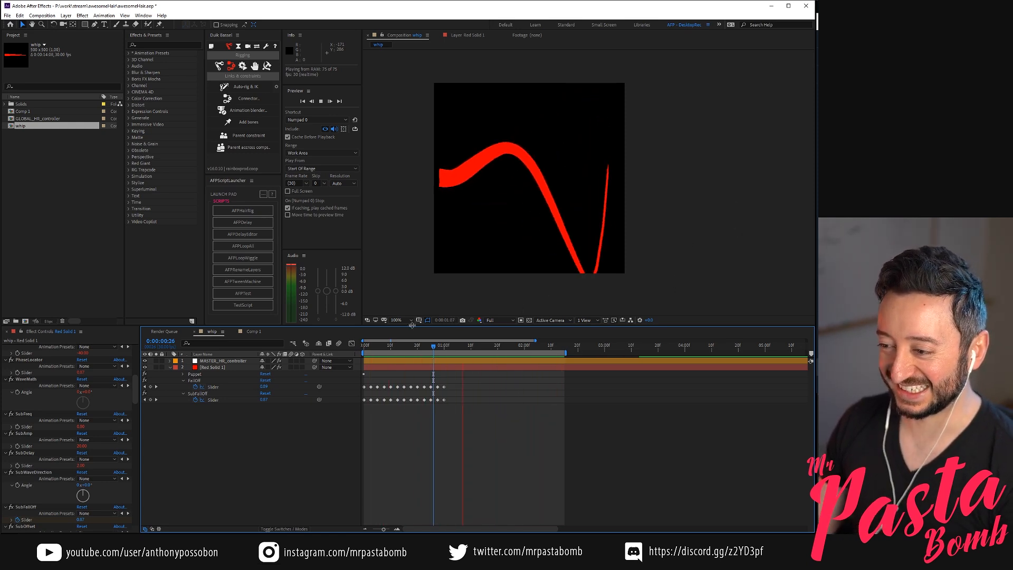
key("space")
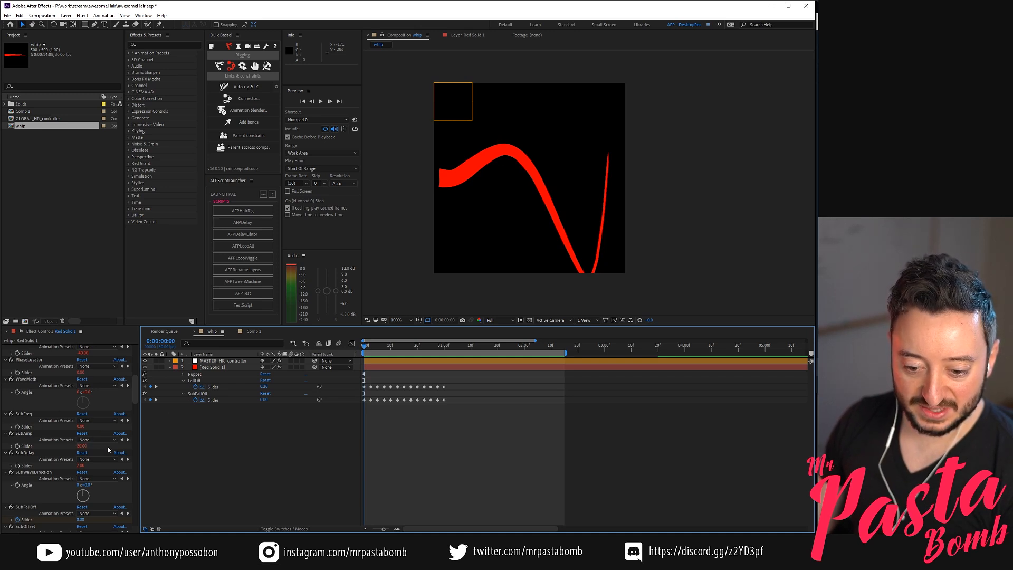
Set the SubAmp slider to 10 and preview the strand's motion from the start
left_click(83, 446)
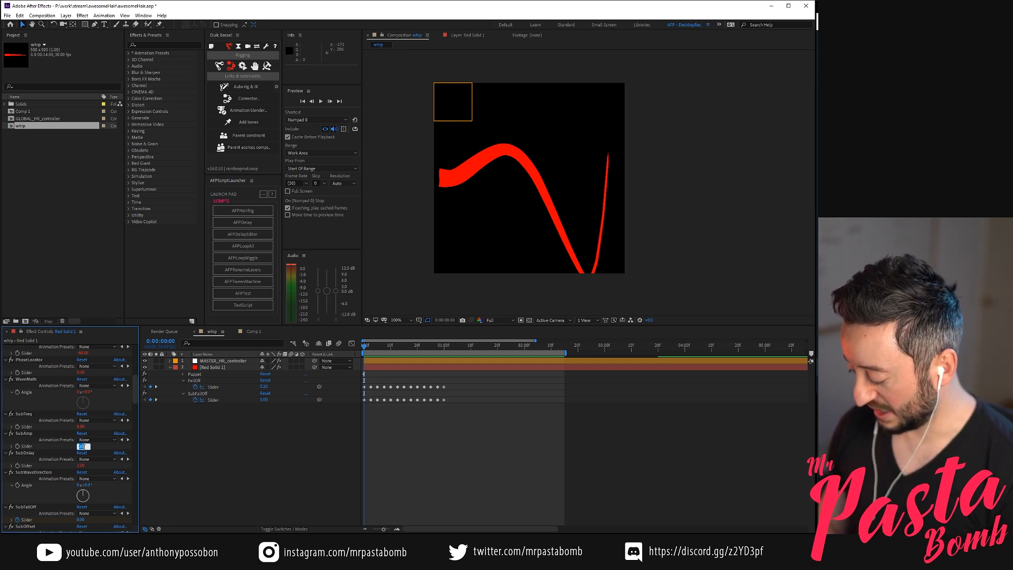
key("Return")
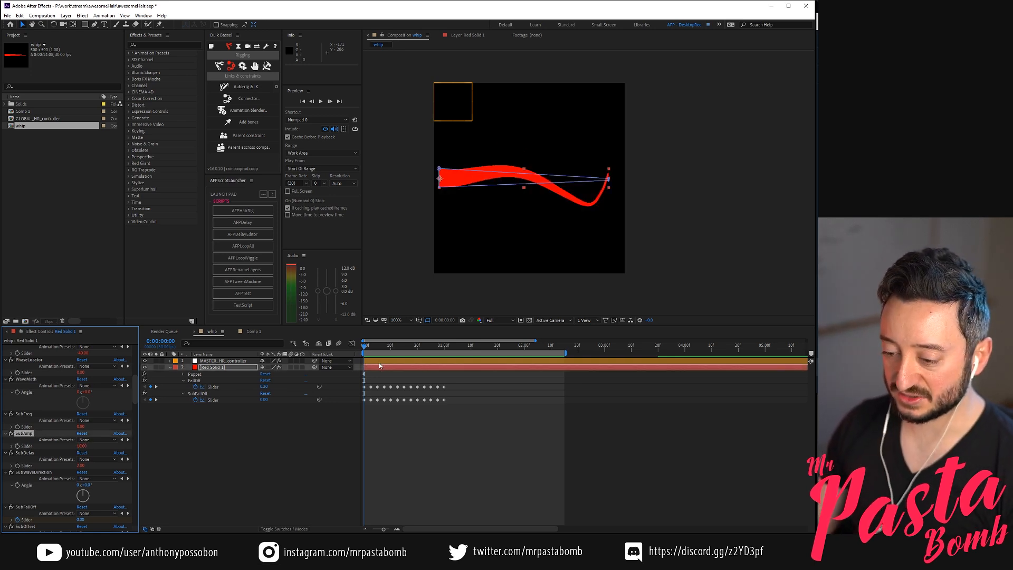
left_click(369, 349)
key("space")
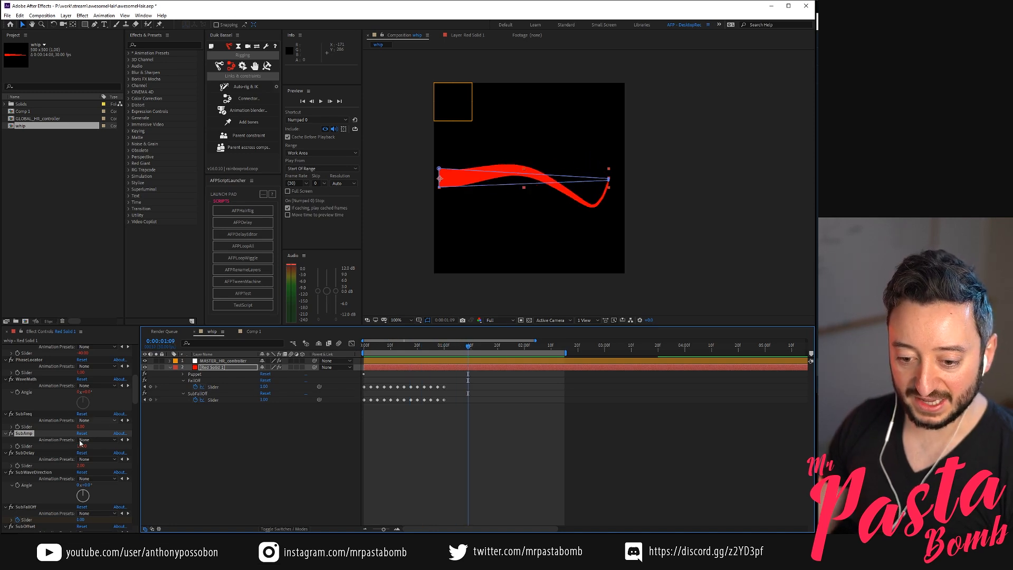
Adjust the main Freq and Amp sliders of Red Solid 1 and preview the main wave combined with the sub-wave
left_click_drag(135, 391, 139, 354)
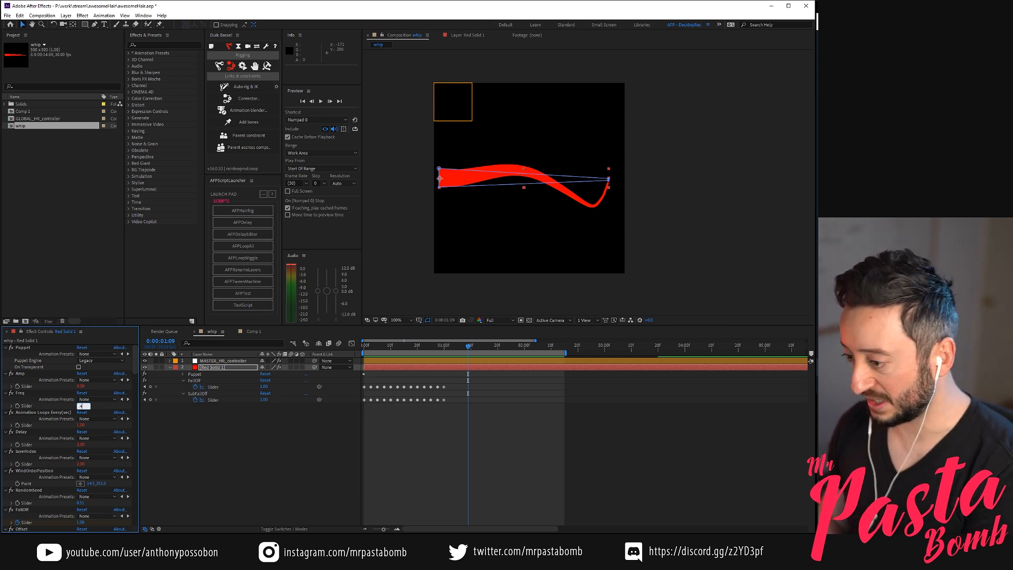
left_click(42, 392)
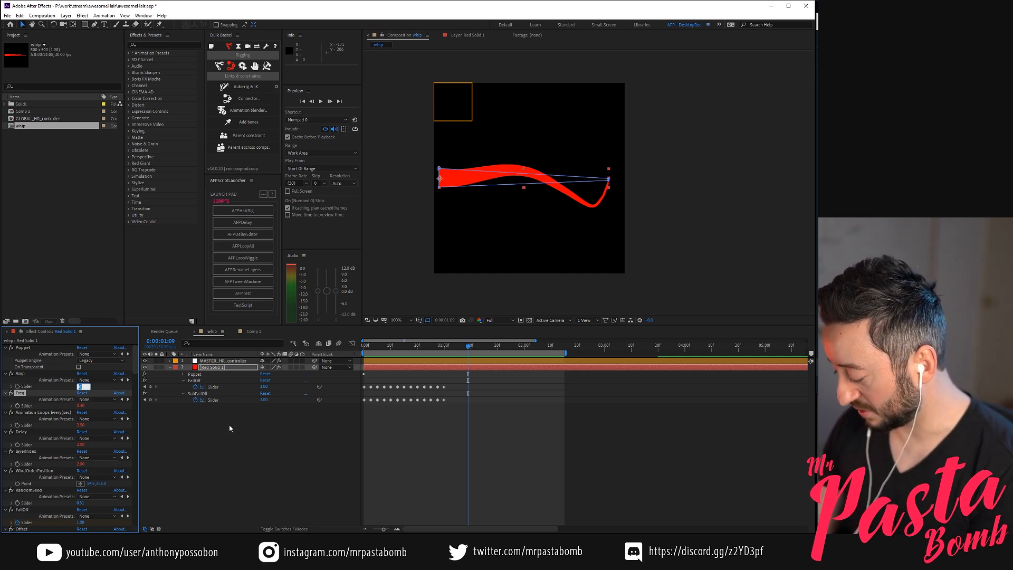
key("Return")
left_click(195, 452)
key("space")
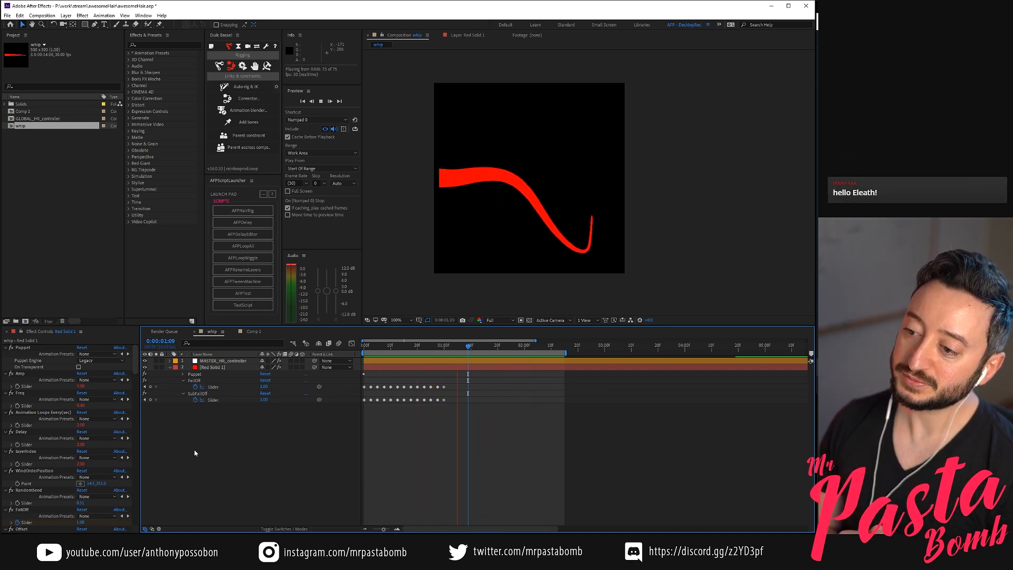
Scrub to 0:00:01:11 and reveal the Puppet effect's mesh and deform pins on Red Solid 1
scroll(97, 452, "down", 10)
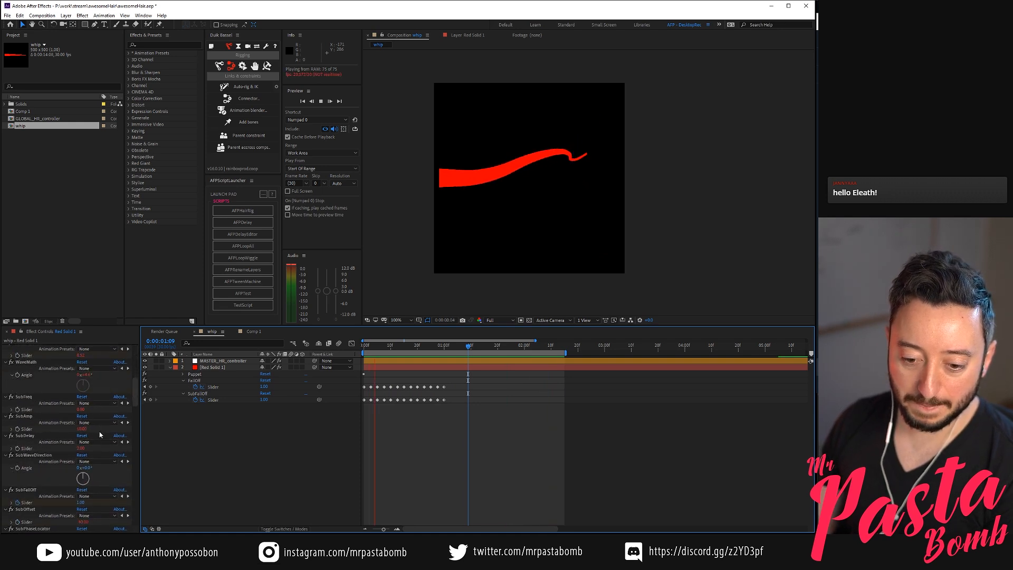
scroll(93, 406, "up", 3)
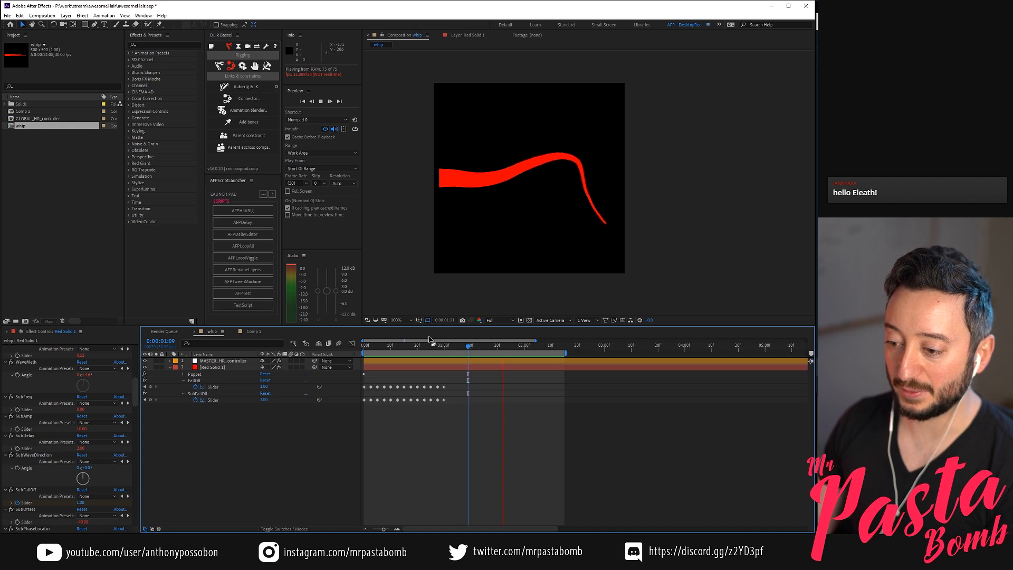
left_click_drag(418, 349, 473, 347)
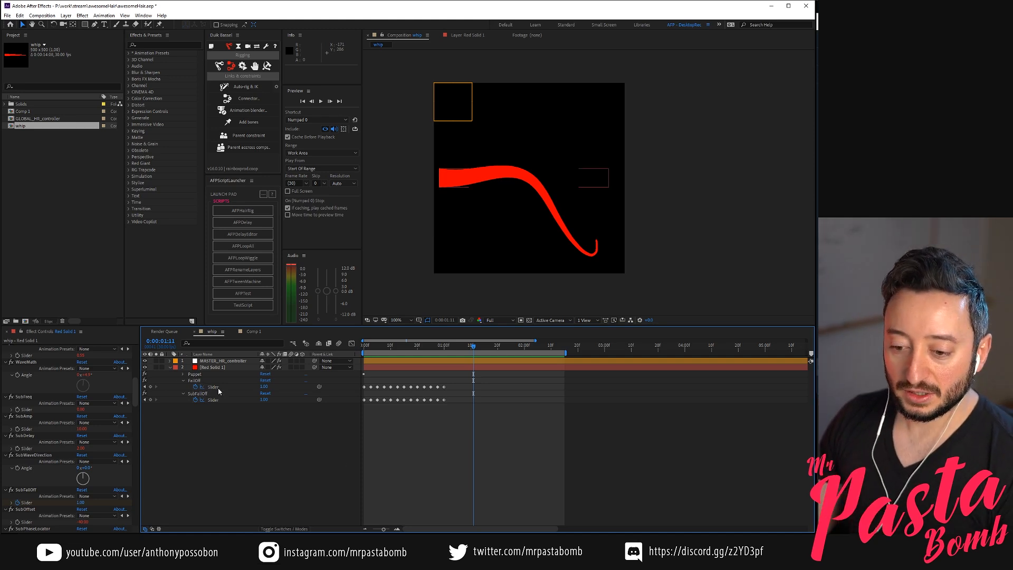
left_click(217, 402)
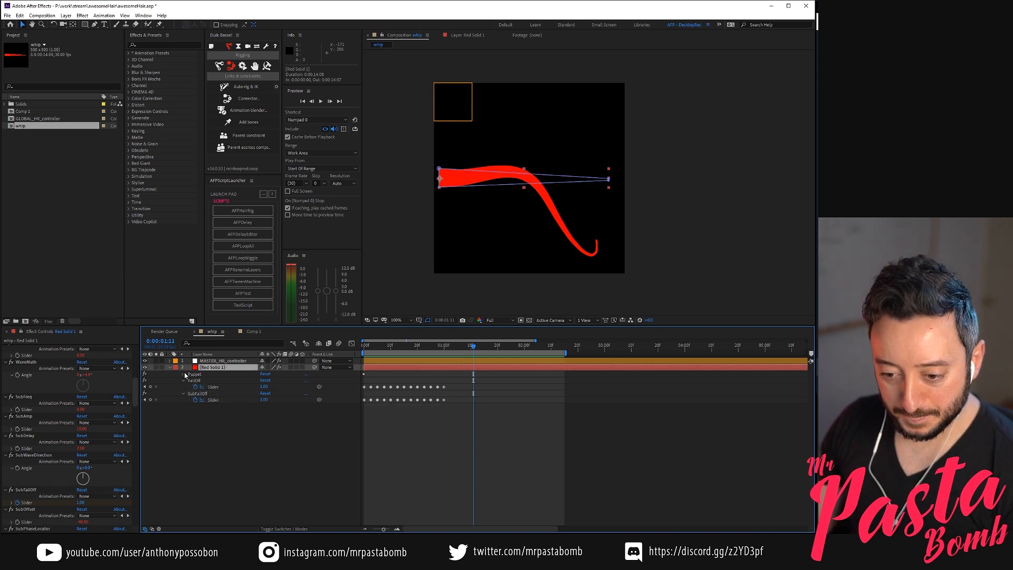
key("u")
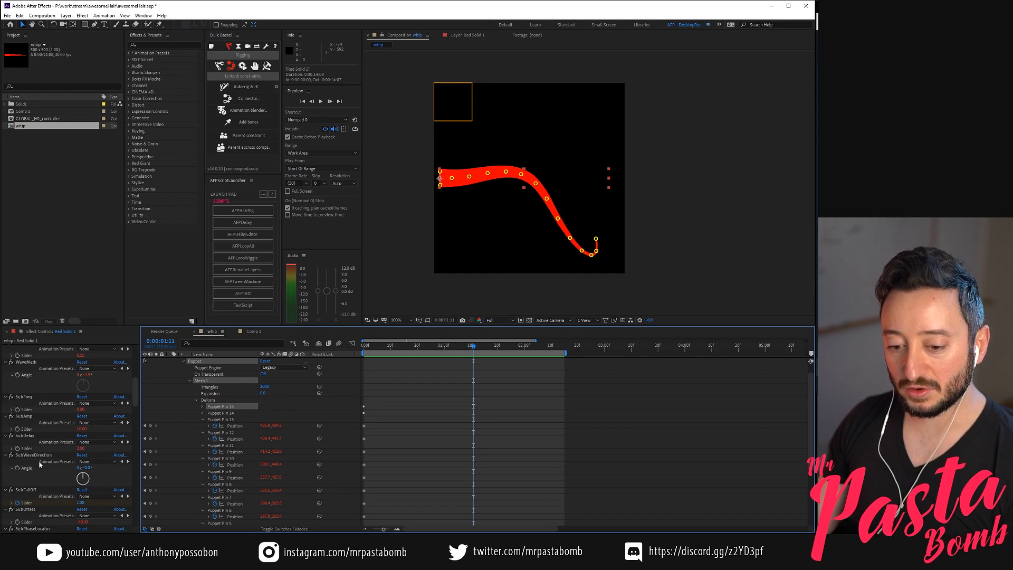
Rotate SubWaveDirection to about -85°, preview the motion, and set SubAmp to 15
left_click_drag(86, 478, 40, 474)
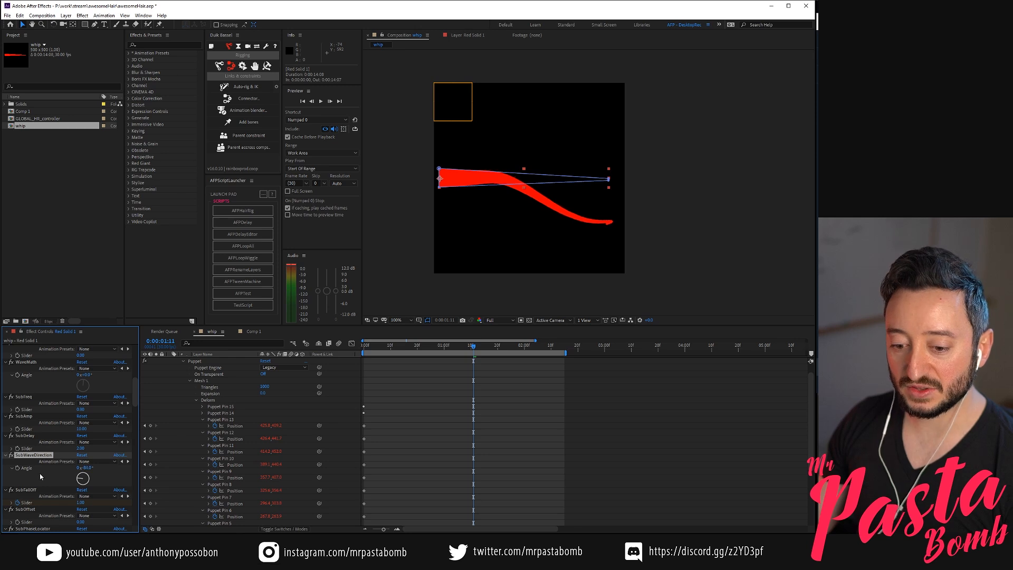
key("KP_0")
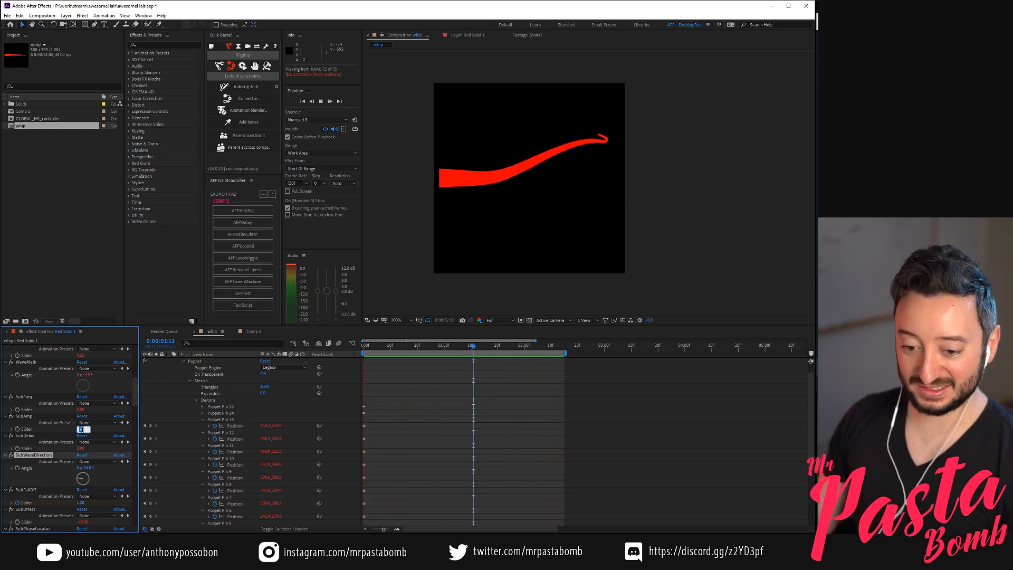
type("15")
key("Return")
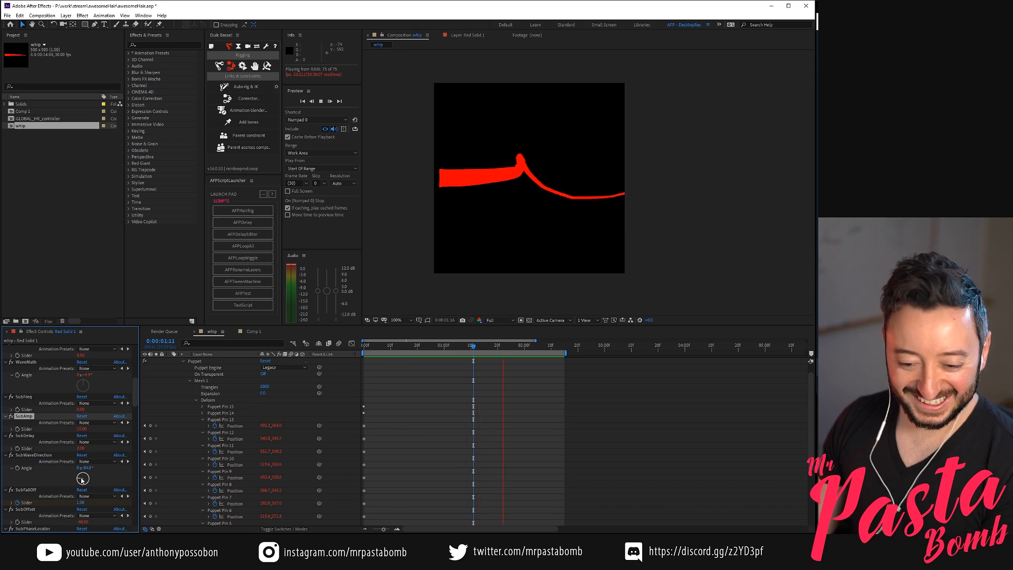
Rotate SubWaveDirection to about -140° and scrub to 0:00:00:20 to examine the strand's shape
left_click_drag(81, 479, 75, 488)
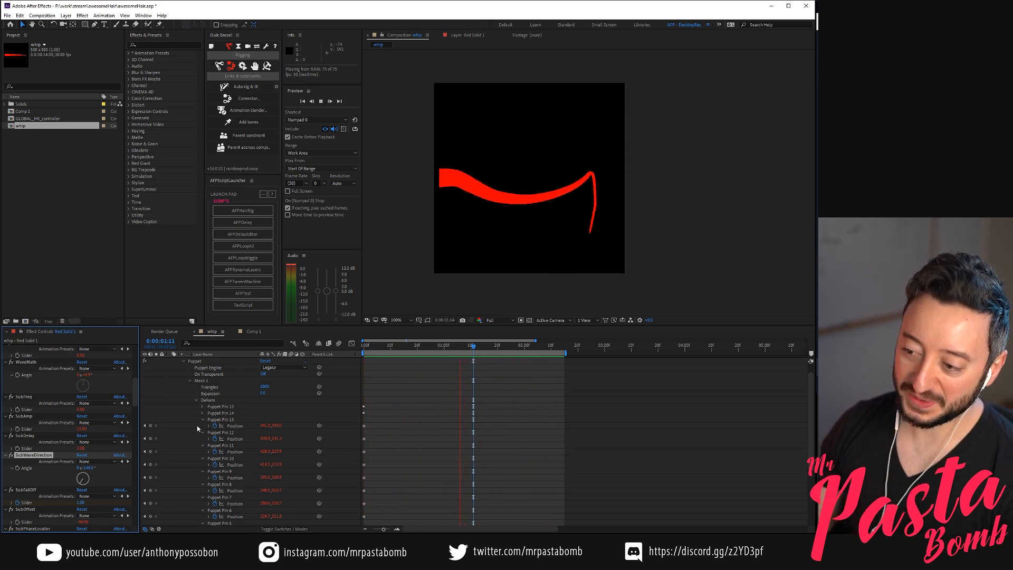
left_click_drag(374, 346, 417, 364)
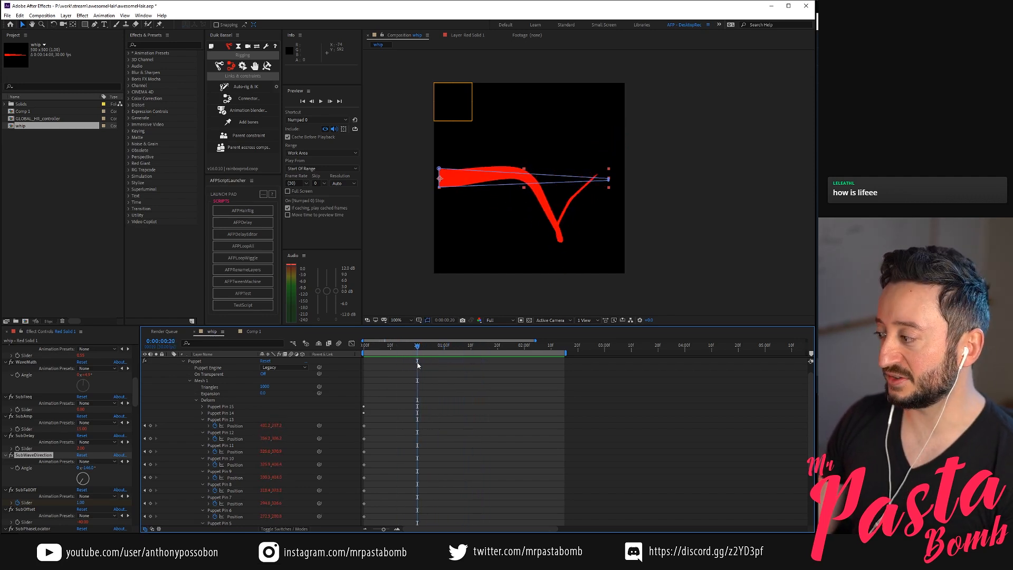
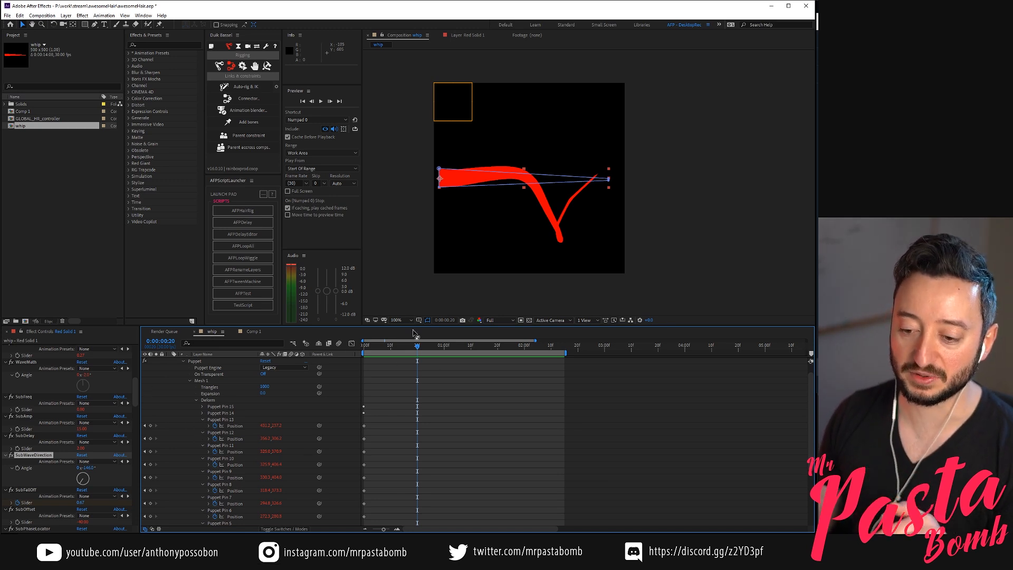
Preview the whip motion with the rotated sub-wave and return to the start of the composition
key("KP_0")
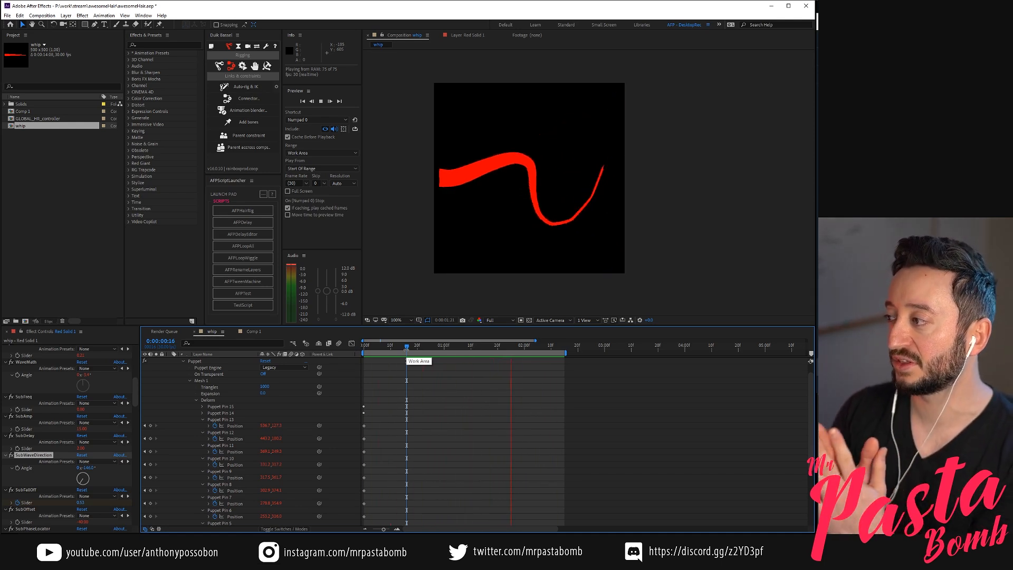
key("KP_0")
key("Home")
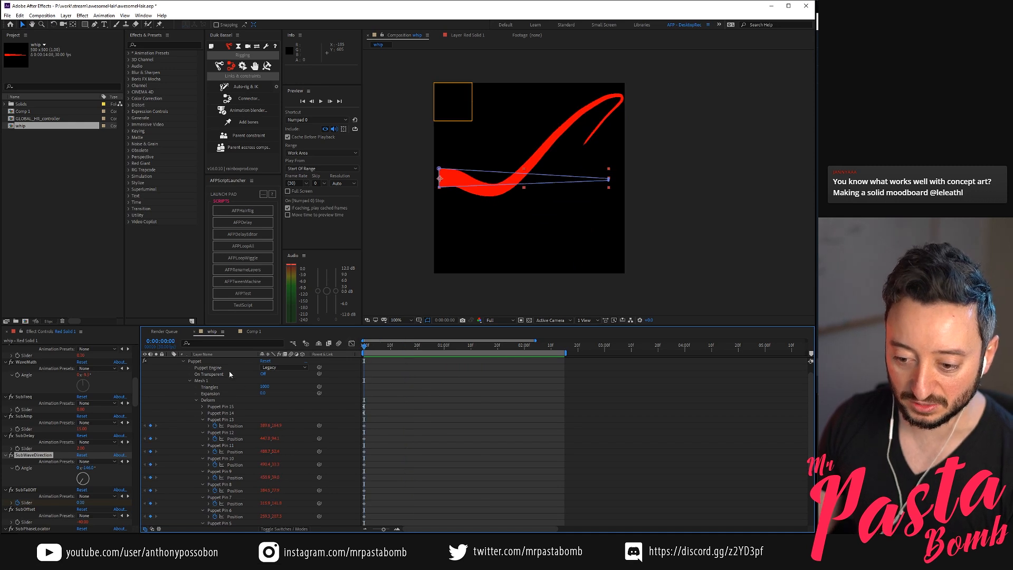
Try reversing the wave travel by giving the SubFreq and main Freq sliders of Red Solid 1 negative values
left_click(229, 375)
scroll(227, 375, "up", 1)
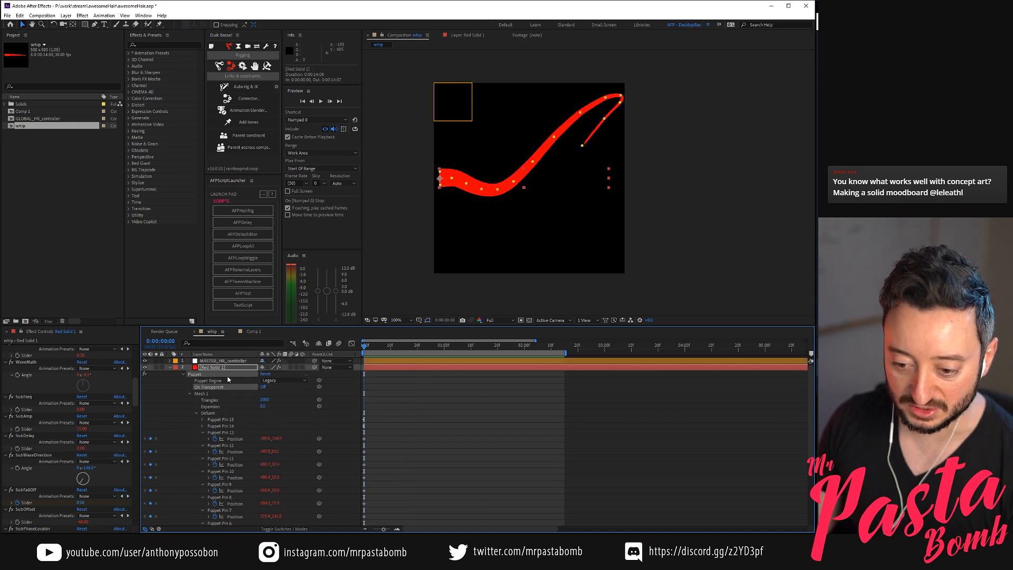
left_click(219, 368)
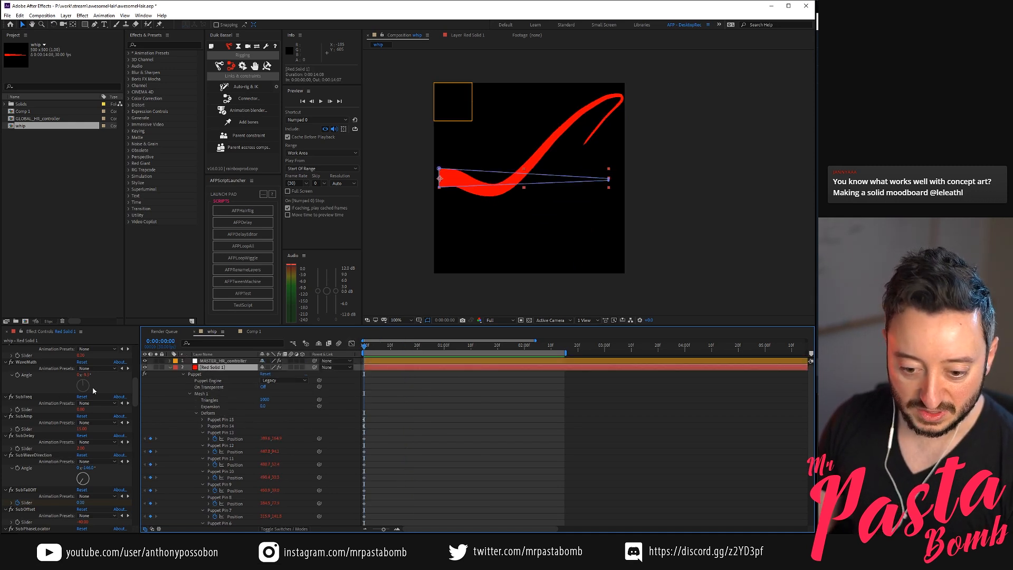
scroll(94, 390, "down", 1)
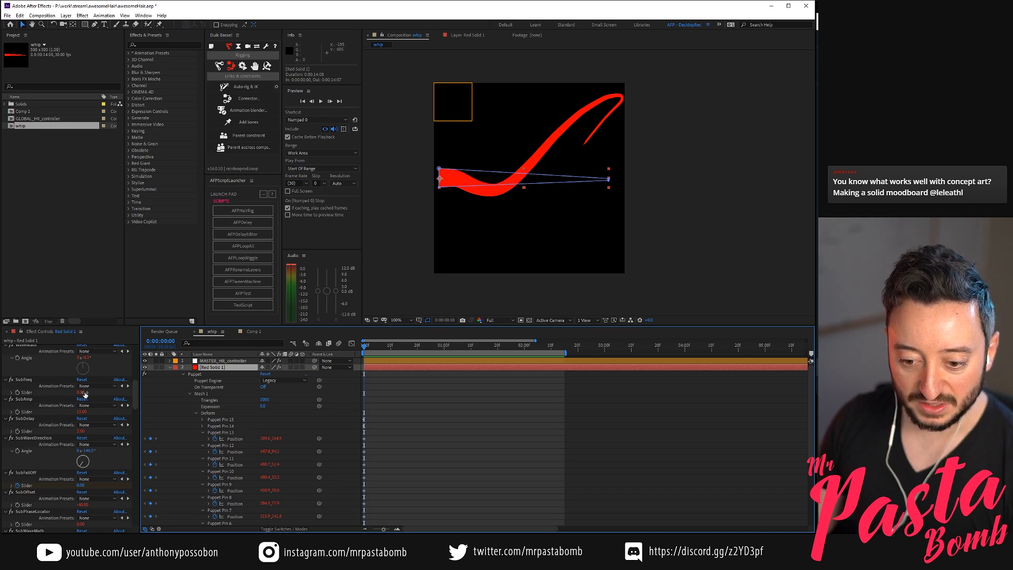
left_click(82, 392)
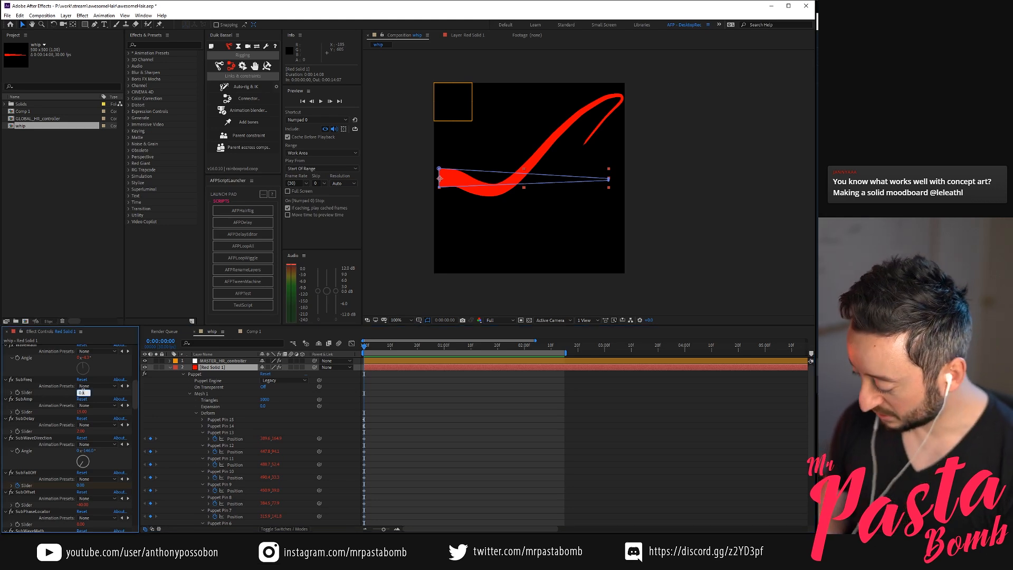
key("Return")
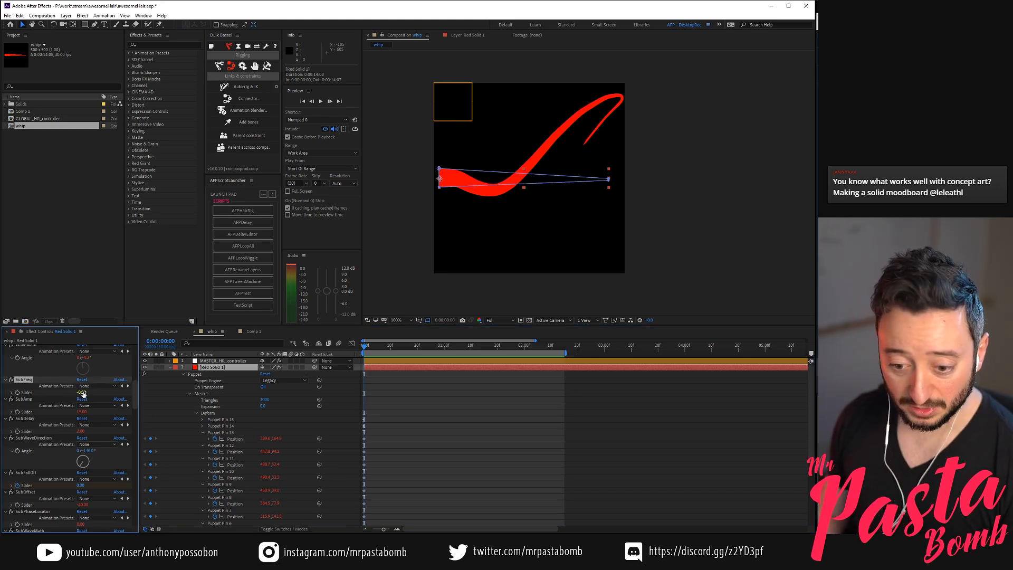
scroll(74, 442, "up", 15)
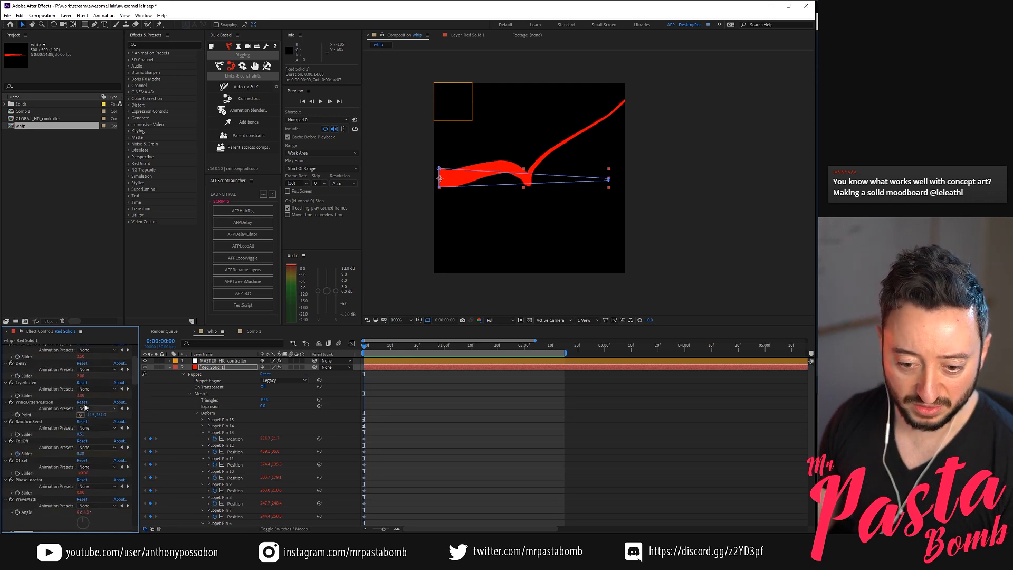
left_click(80, 405)
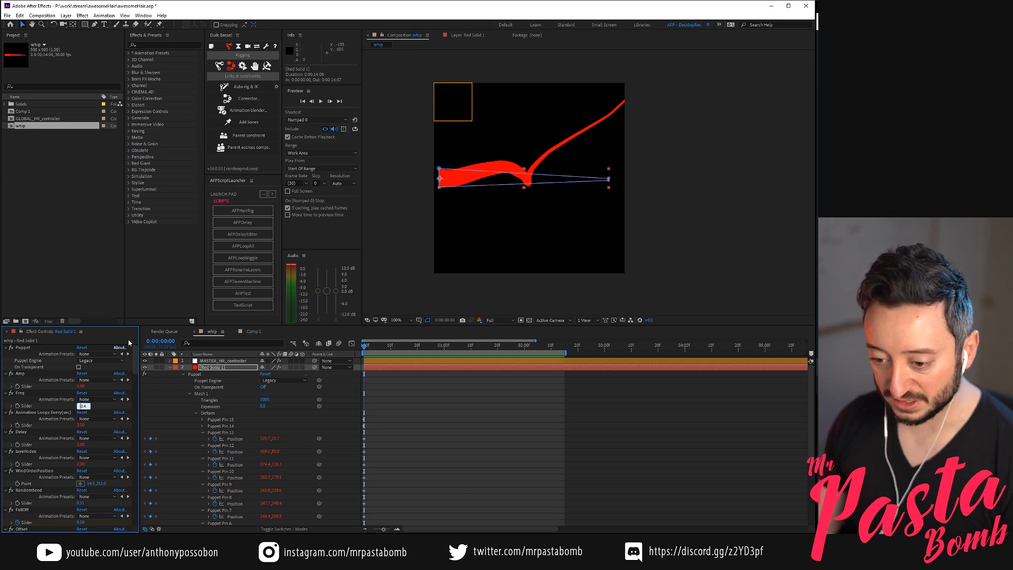
key("Return")
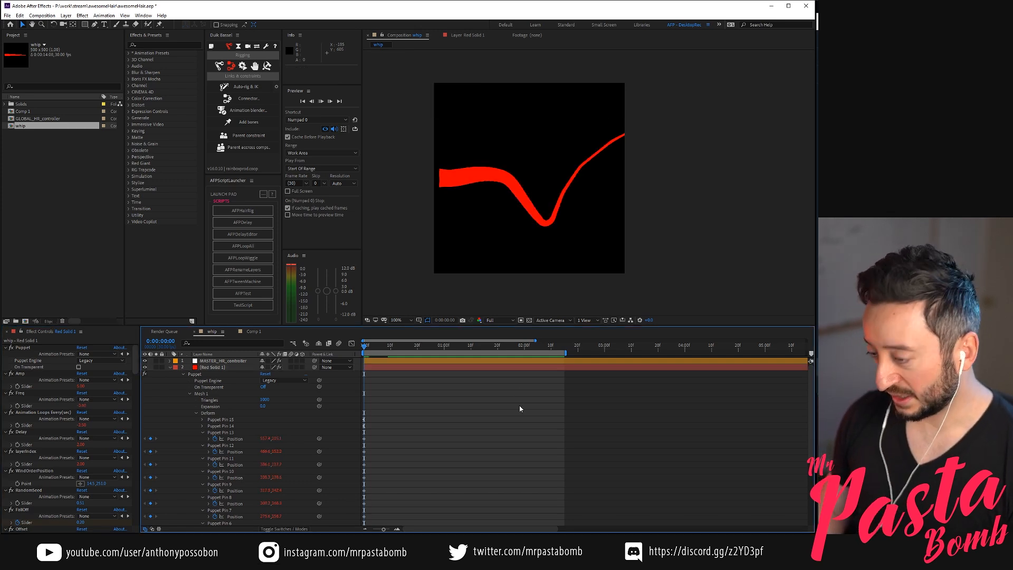
Preview the whip with negative frequencies and scrub from 0:00:01:04 to 0:00:01:09 to examine the strand's shape
key("space")
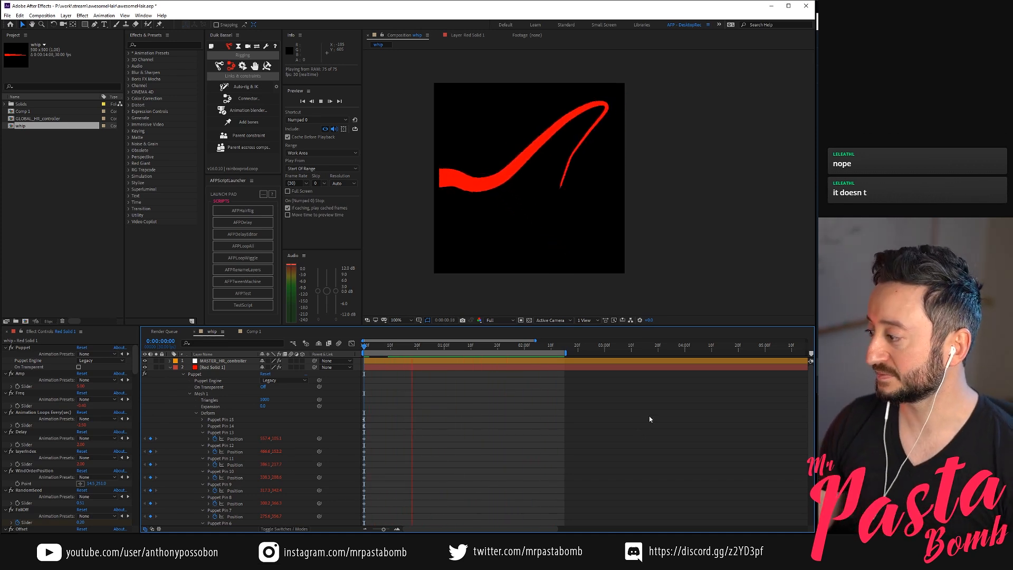
mouse_move(444, 346)
left_mouse_down()
mouse_move(405, 344)
mouse_move(454, 345)
left_mouse_up()
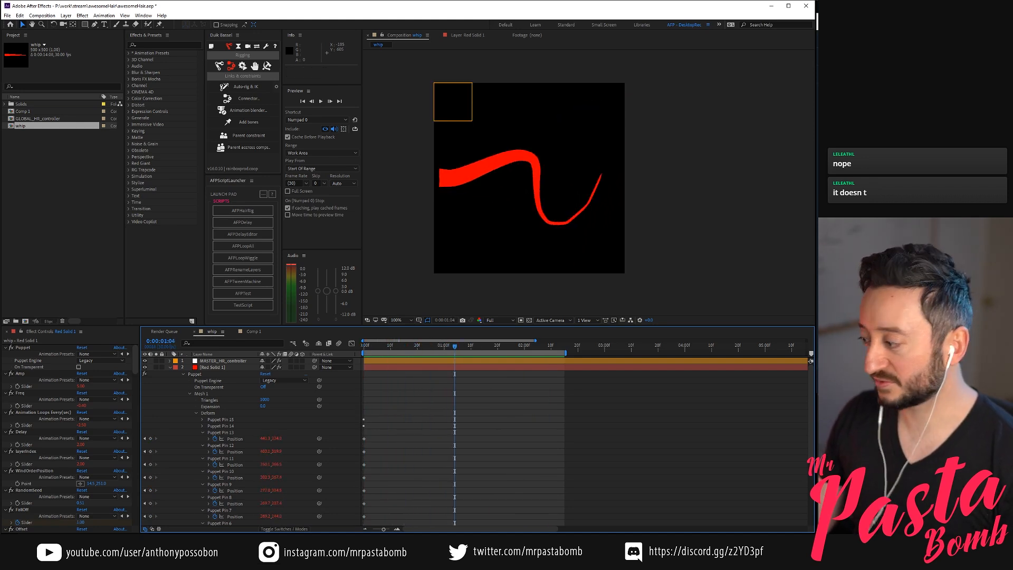
key("alt+Tab")
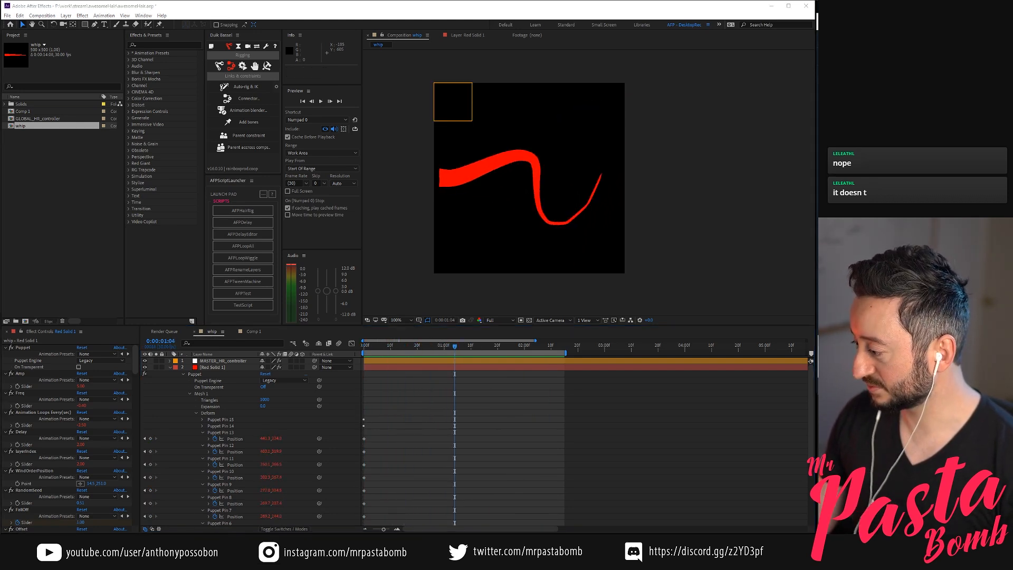
key("alt+Tab")
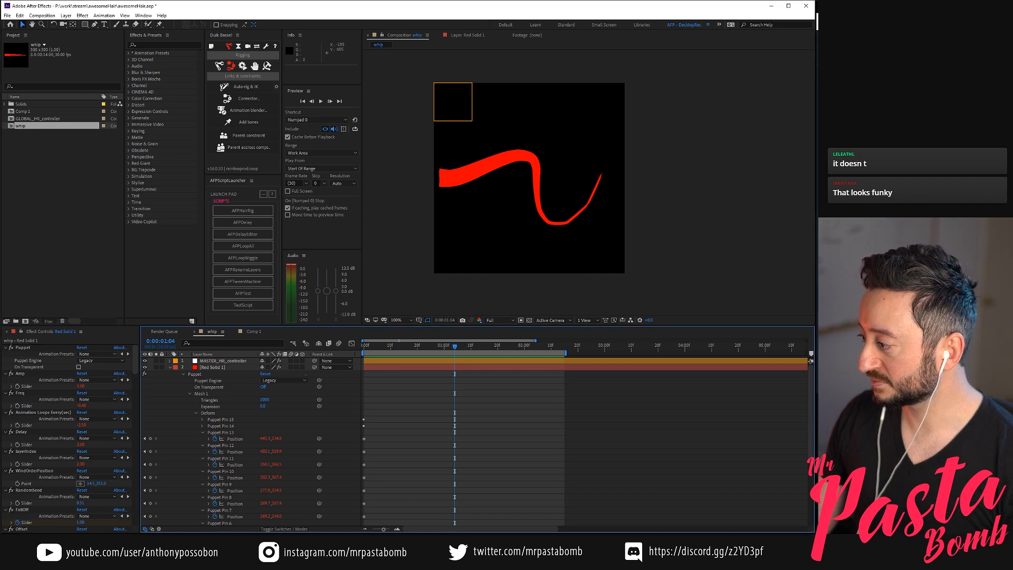
left_click_drag(436, 346, 469, 352)
scroll(54, 446, "down", 2)
scroll(54, 446, "down", 3)
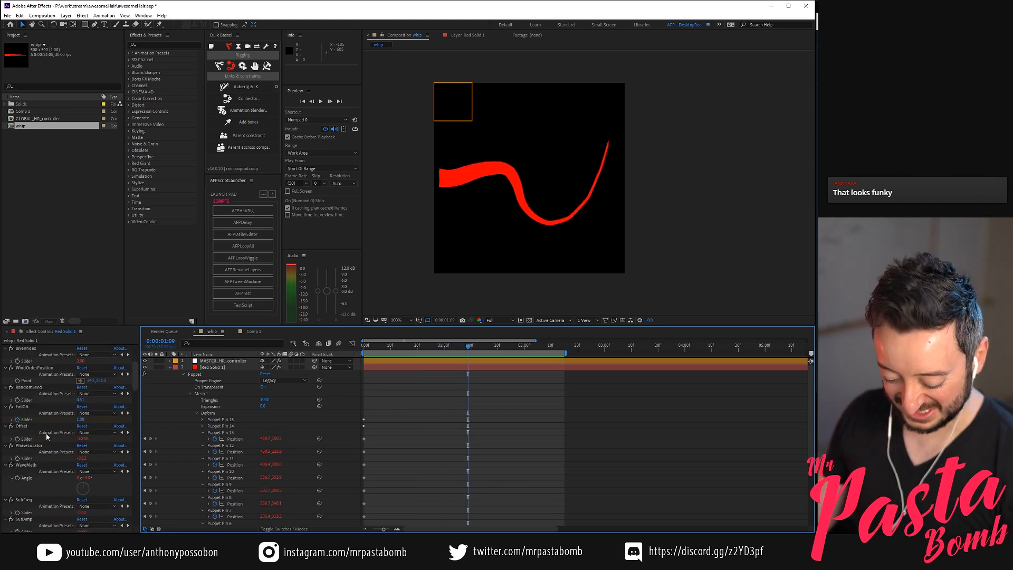
Replay the forward whip motion and scrub between 0:00:00:07 and 0:00:02:02 to examine how the strand curls
key("space")
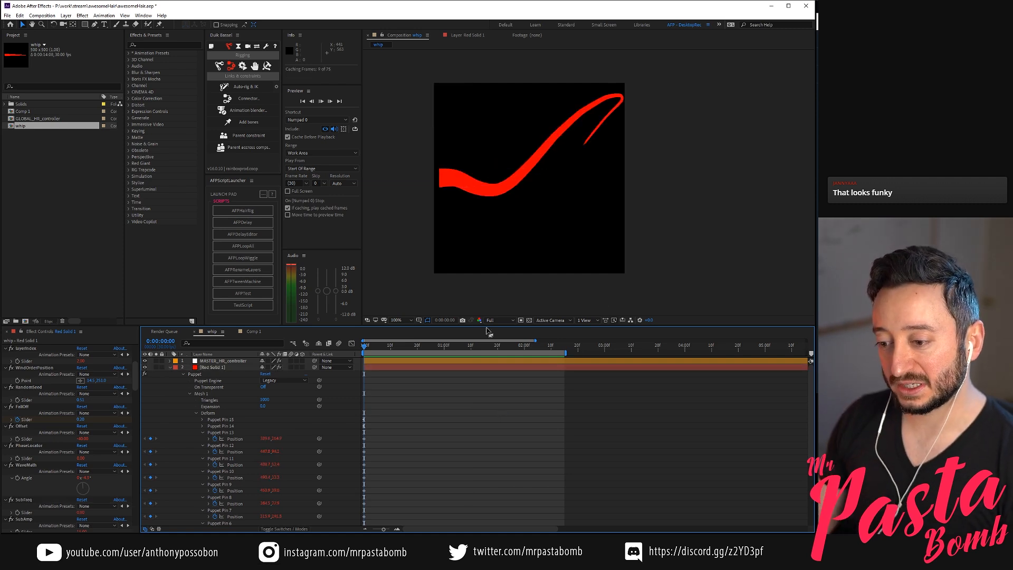
left_click(383, 345)
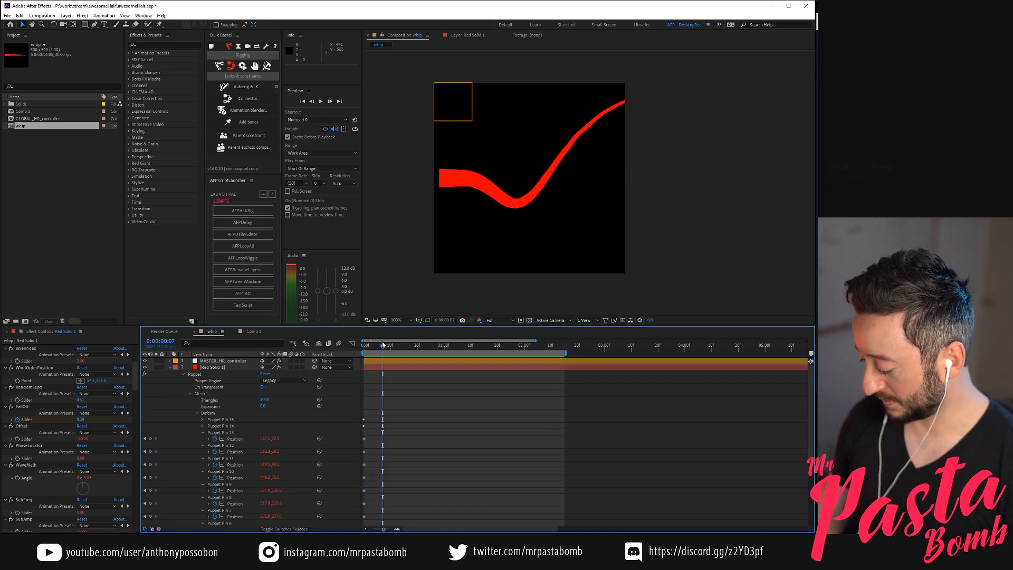
key("KP_0")
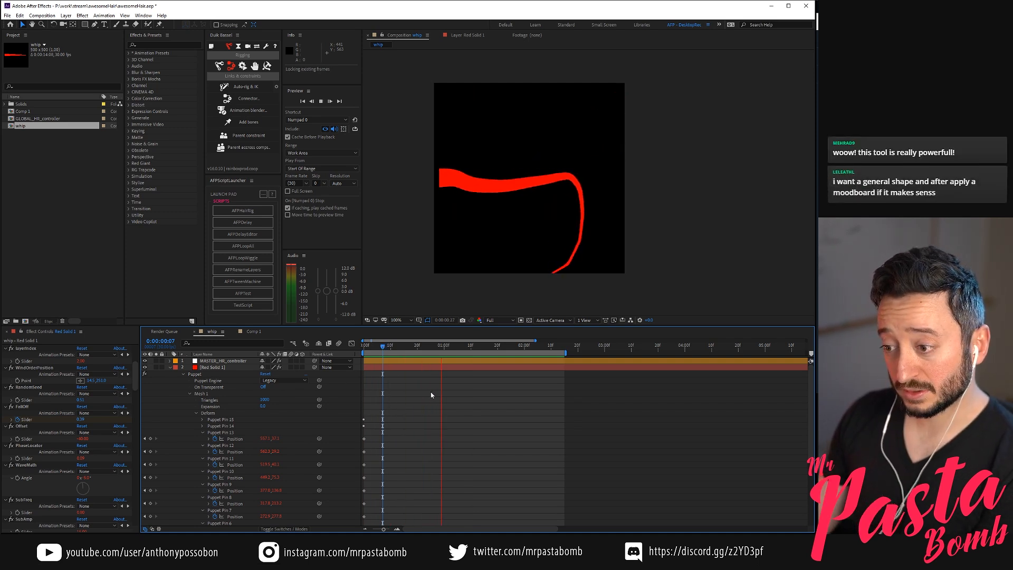
key("KP_0")
left_click_drag(480, 346, 391, 347)
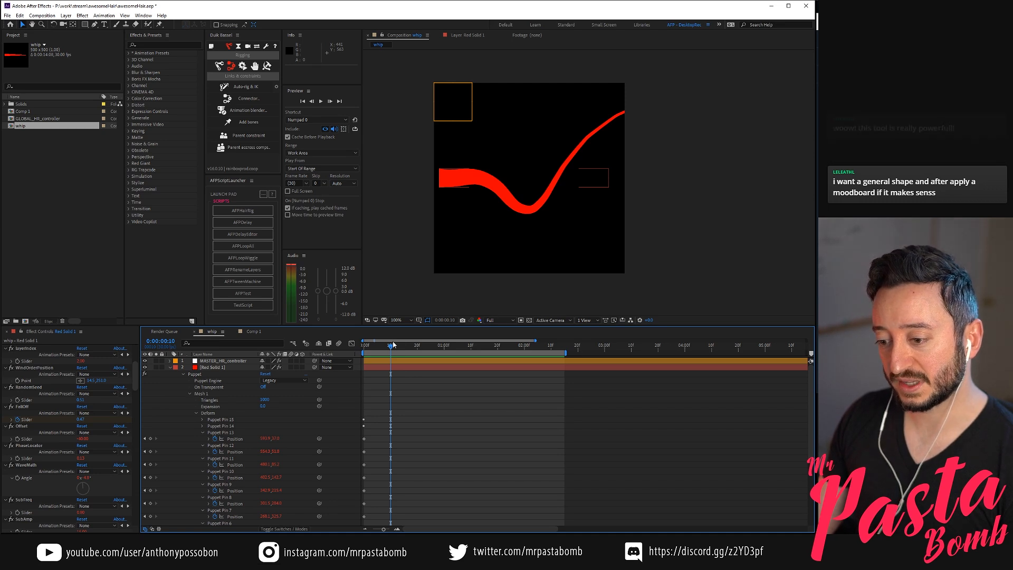
key("KP_0")
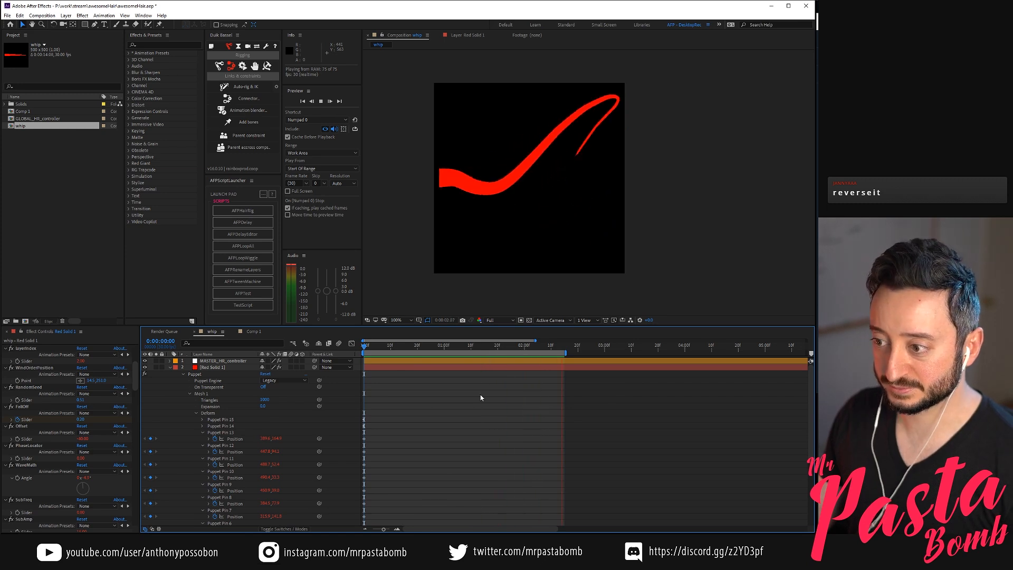
left_click_drag(374, 347, 528, 366)
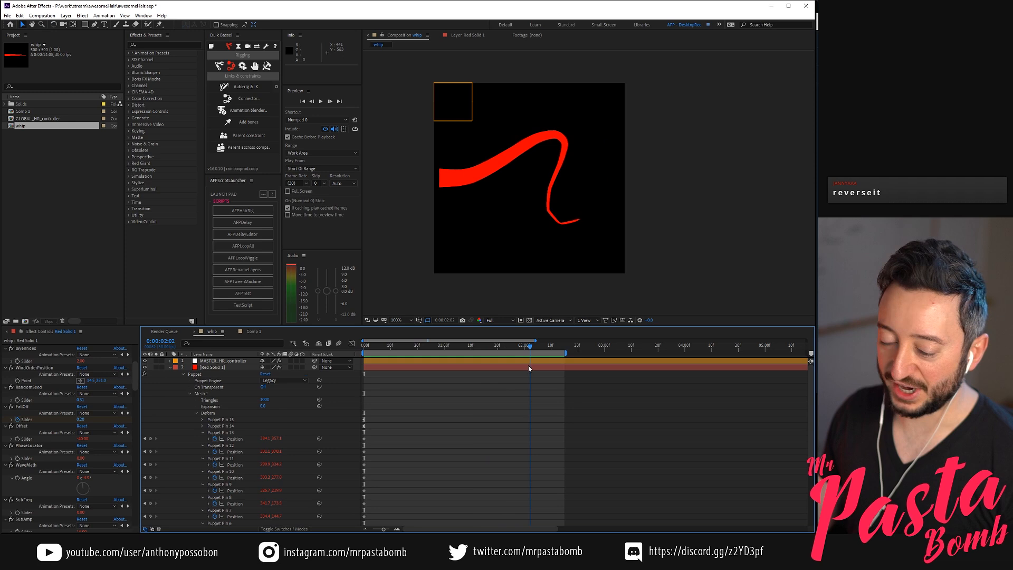
Rotate SubWaveDirection of Red Solid 1 to about 143°, preview the motion, and scrub to 0:00:01:09
scroll(129, 437, "down", 10)
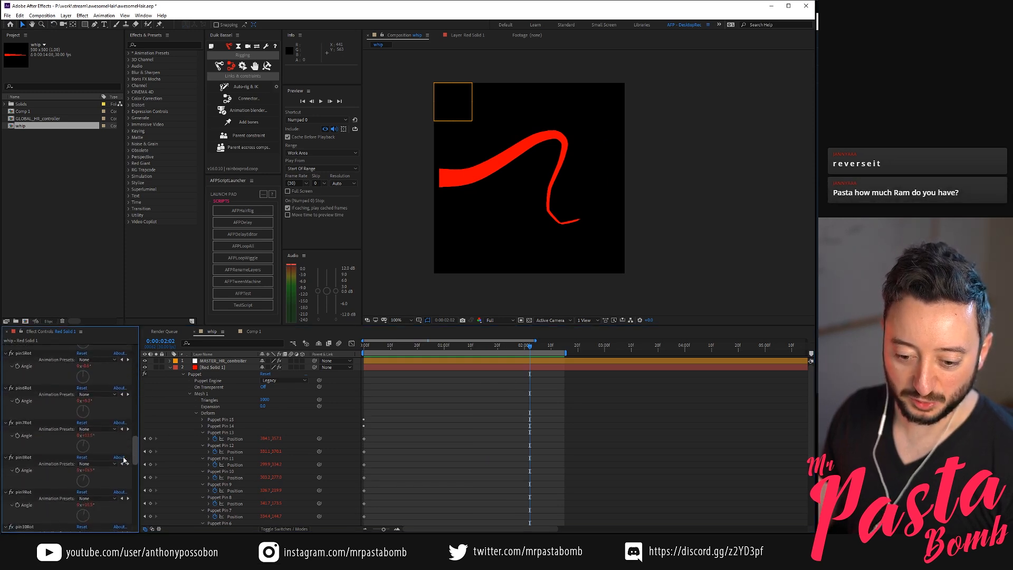
left_click_drag(135, 440, 136, 399)
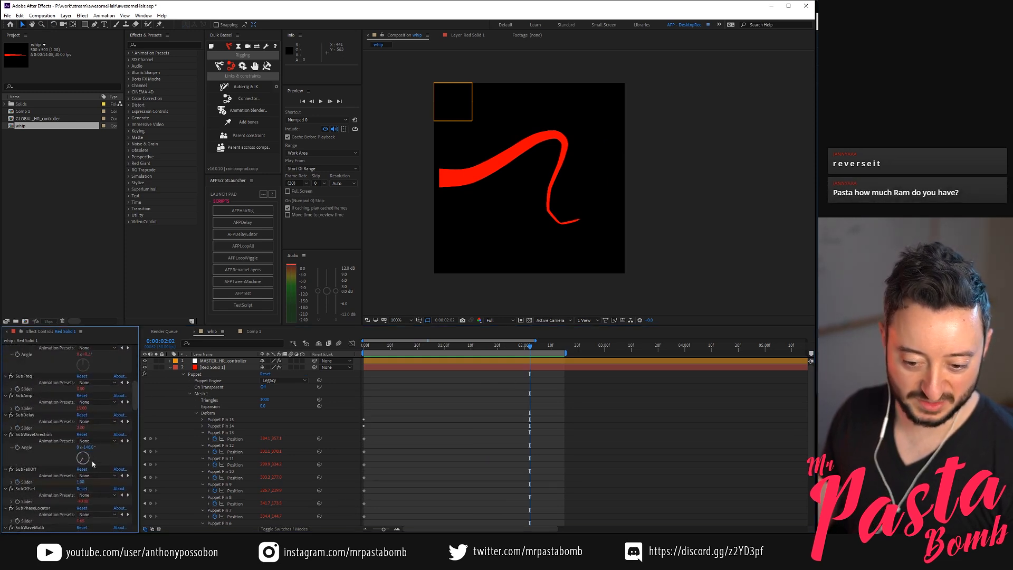
left_click_drag(84, 460, 87, 466)
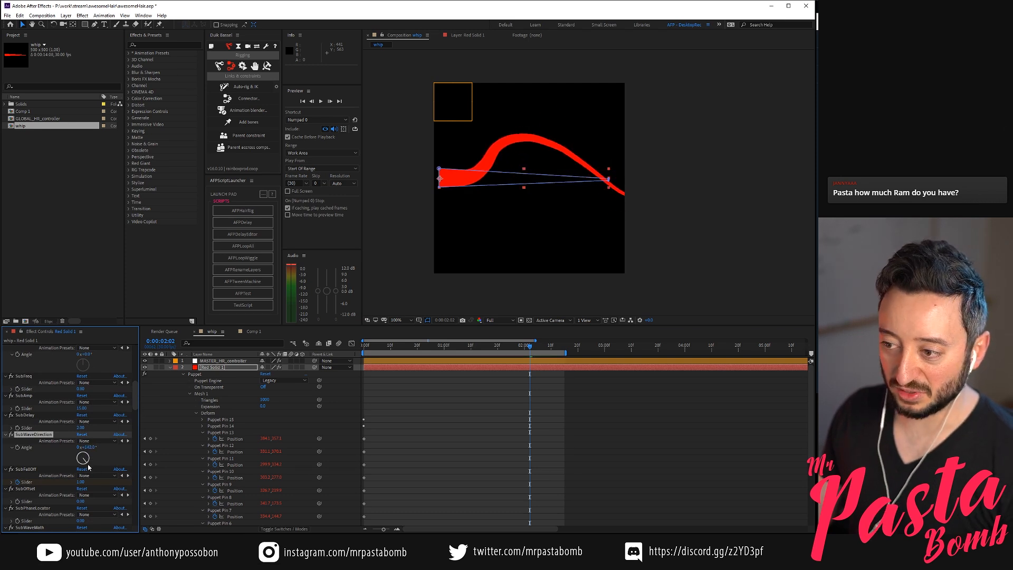
key("KP_0")
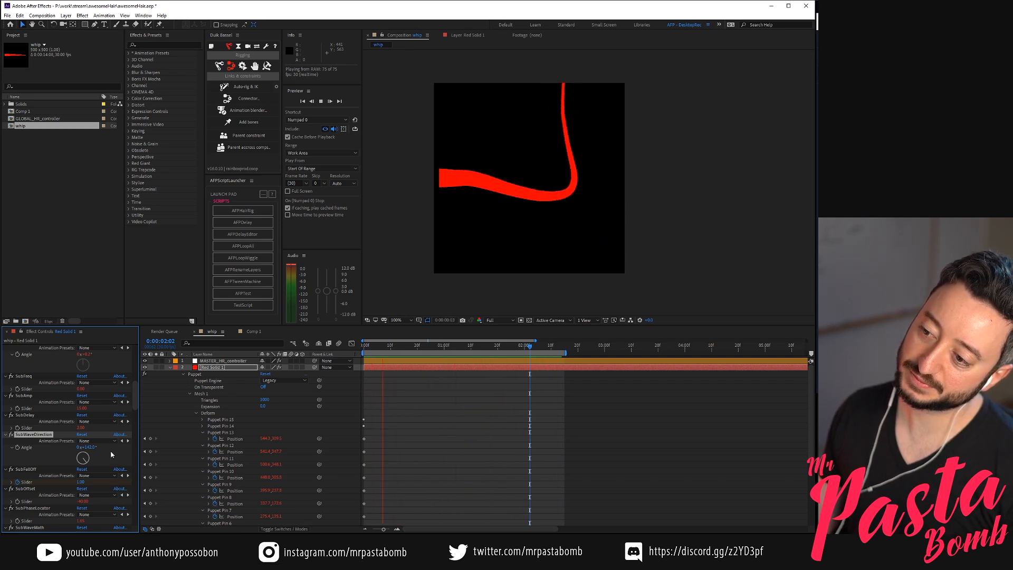
left_click(422, 346)
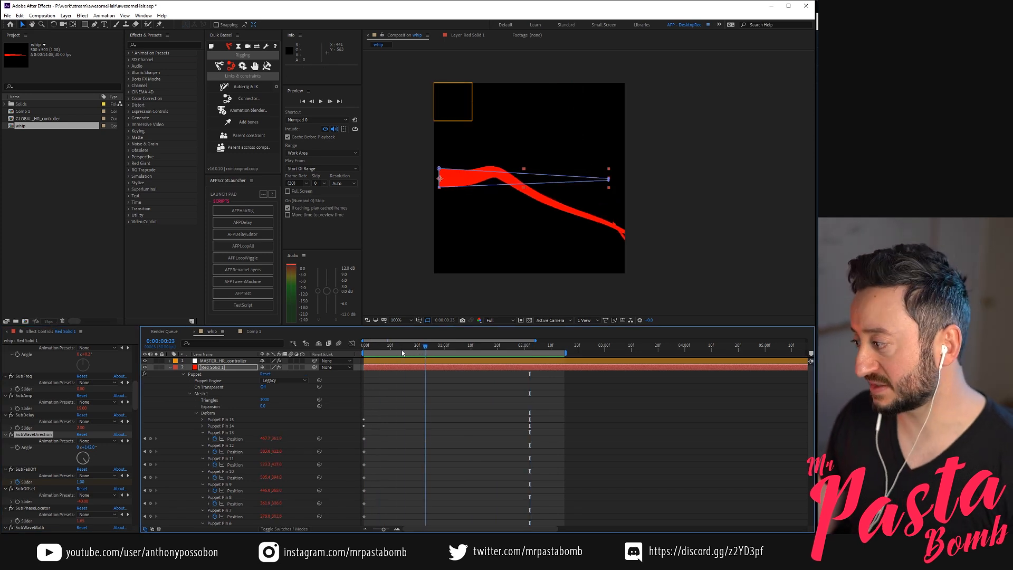
left_click(400, 349)
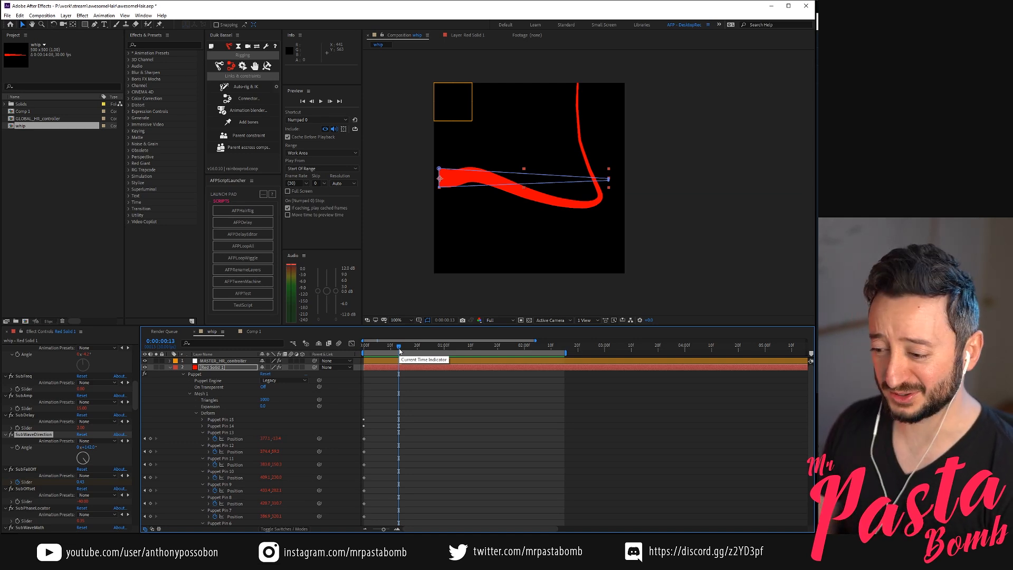
left_click_drag(401, 346, 469, 361)
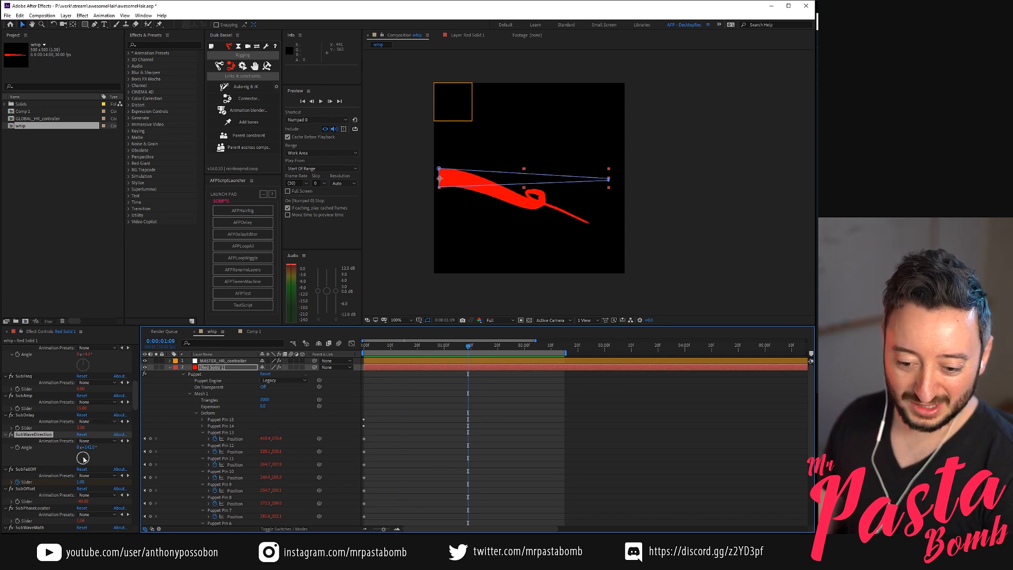
Rotate SubWaveDirection to about 190°, preview the whip motion, and stop at 0:00:00:15
left_click_drag(84, 464, 80, 469)
key("KP_0")
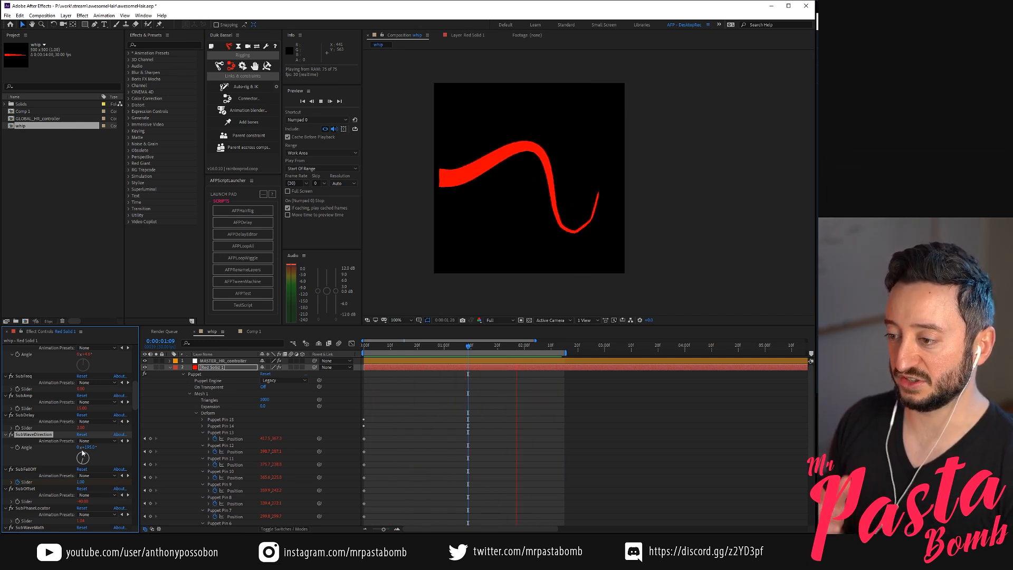
left_click(480, 401)
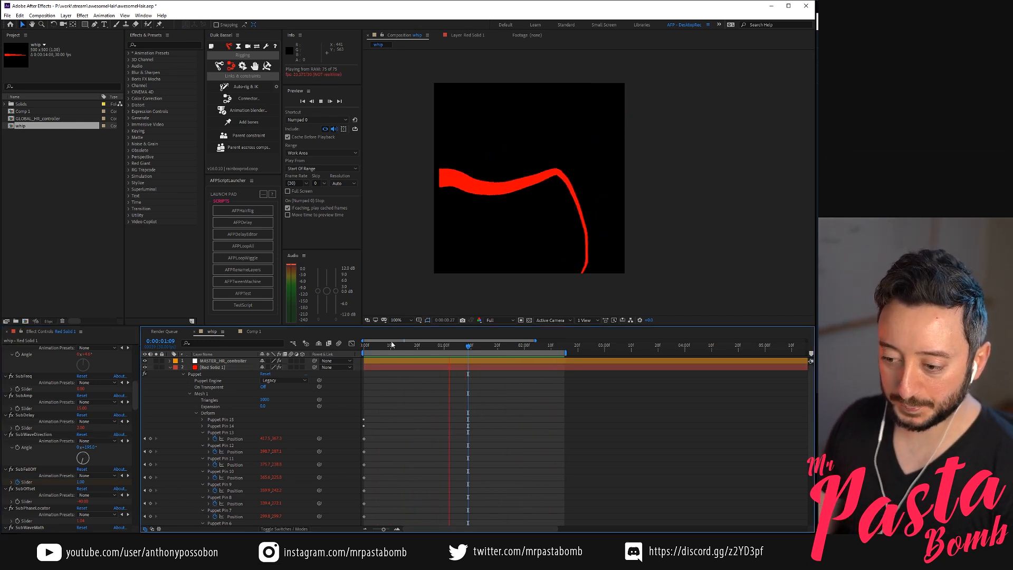
key("space")
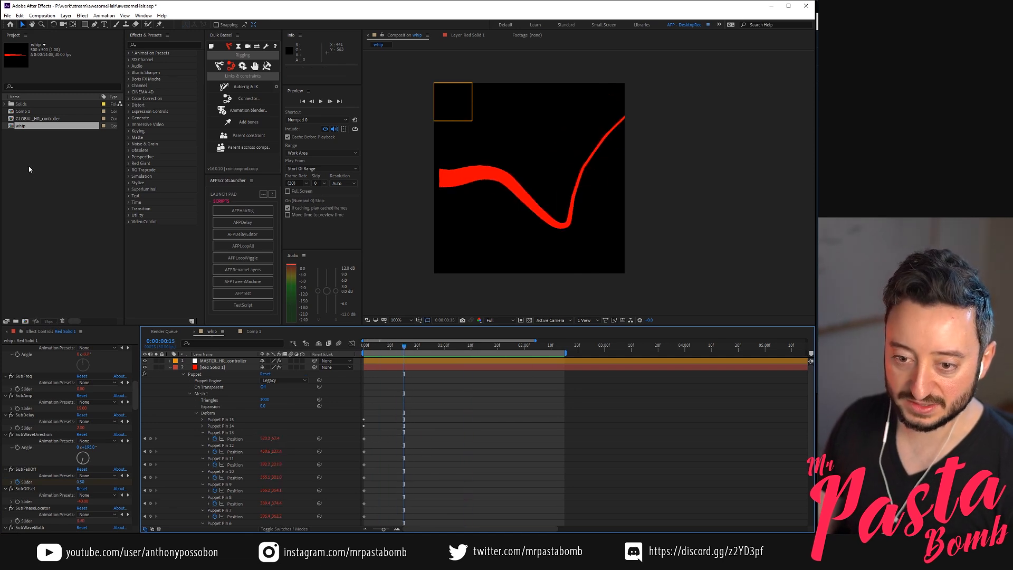
Create a new 500 x 500 px composition named Comp 2 at 30 fps, 14 seconds long, and select Comp 1 in the project
left_click(29, 168)
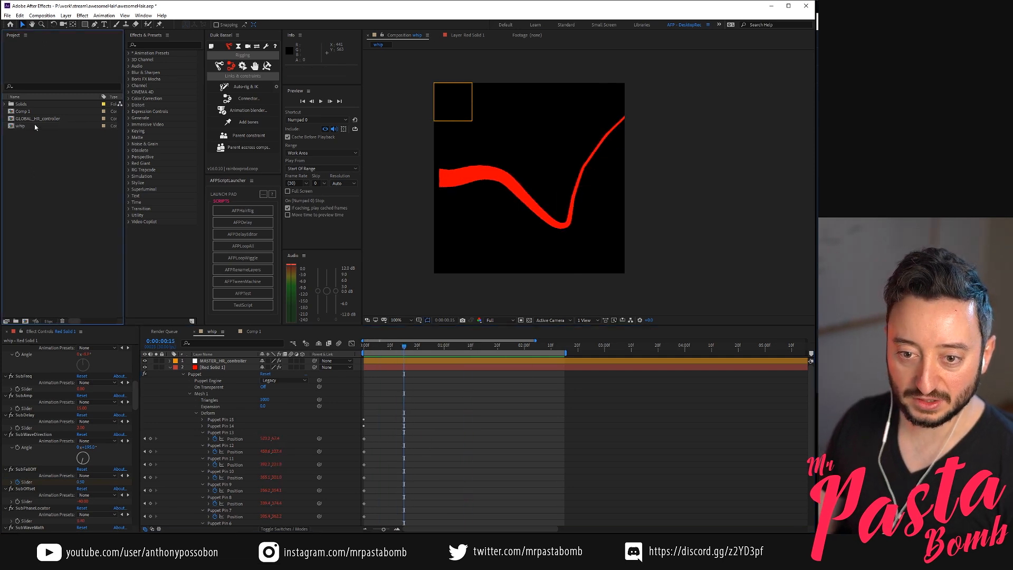
left_click(24, 321)
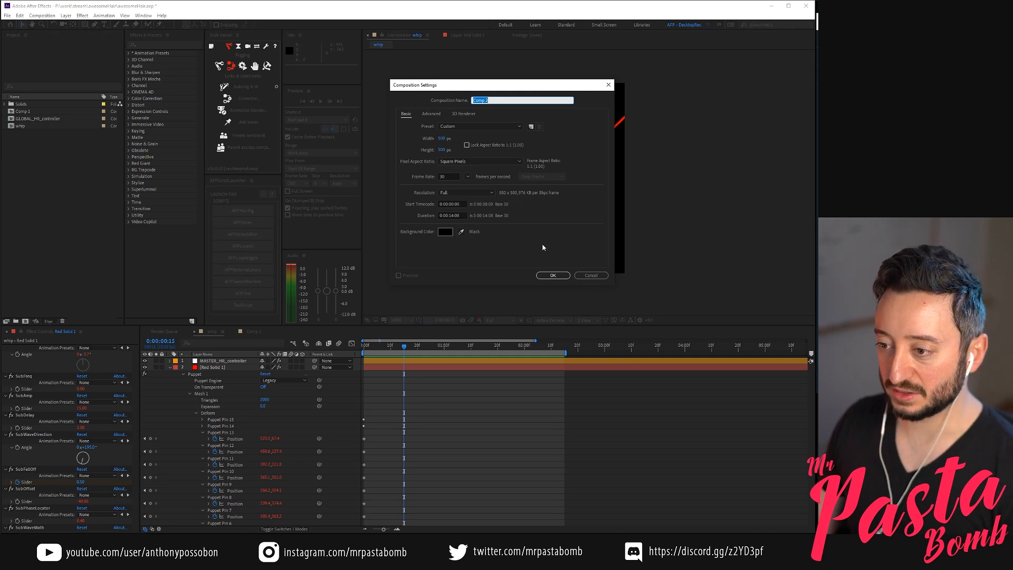
left_click(553, 274)
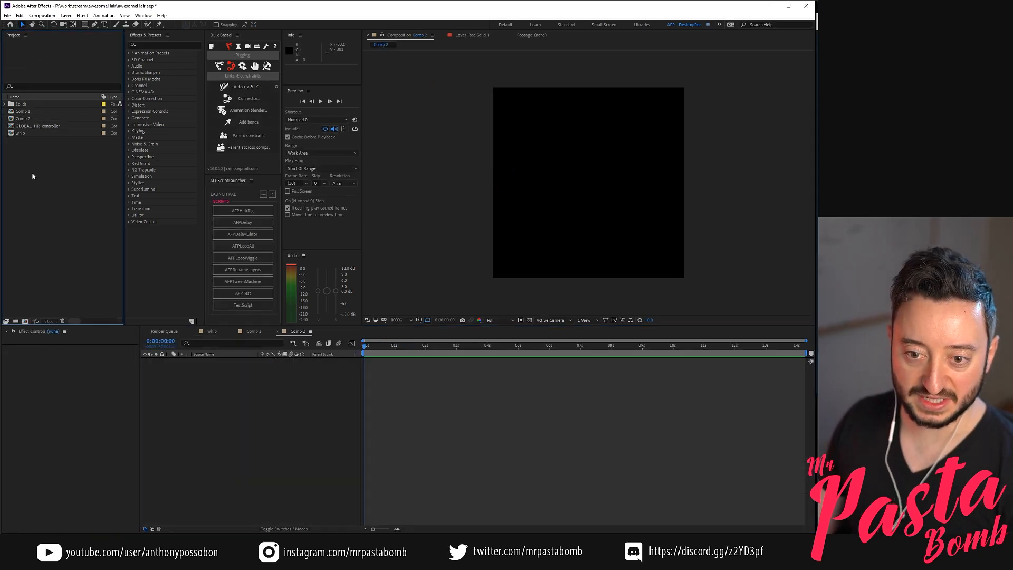
left_click(24, 120)
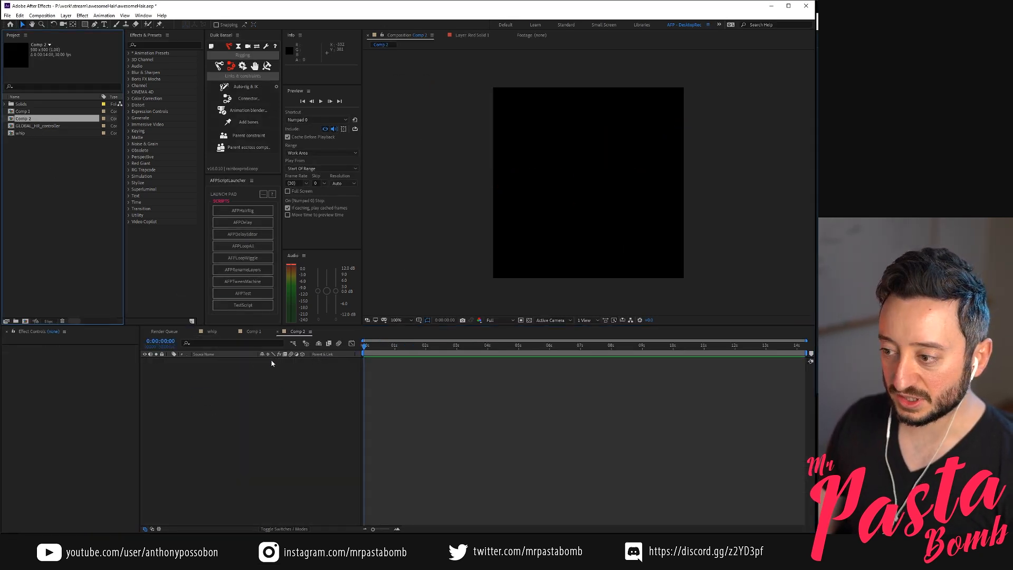
left_click(31, 111)
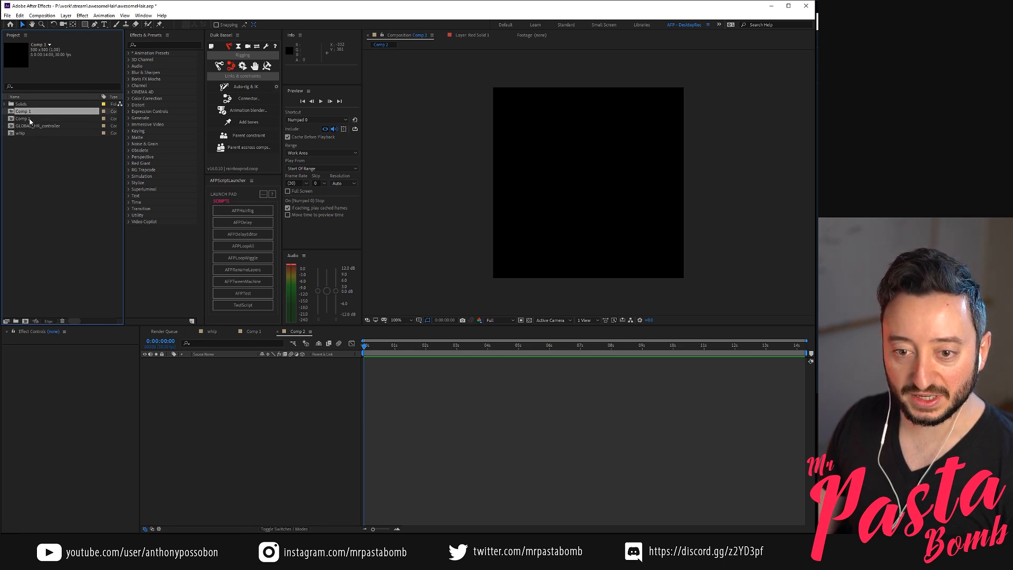
Add Comp 1 and whip as layers in Comp 2, and scale Comp 1 to about 44% low in the frame
left_click_drag(21, 113, 232, 453)
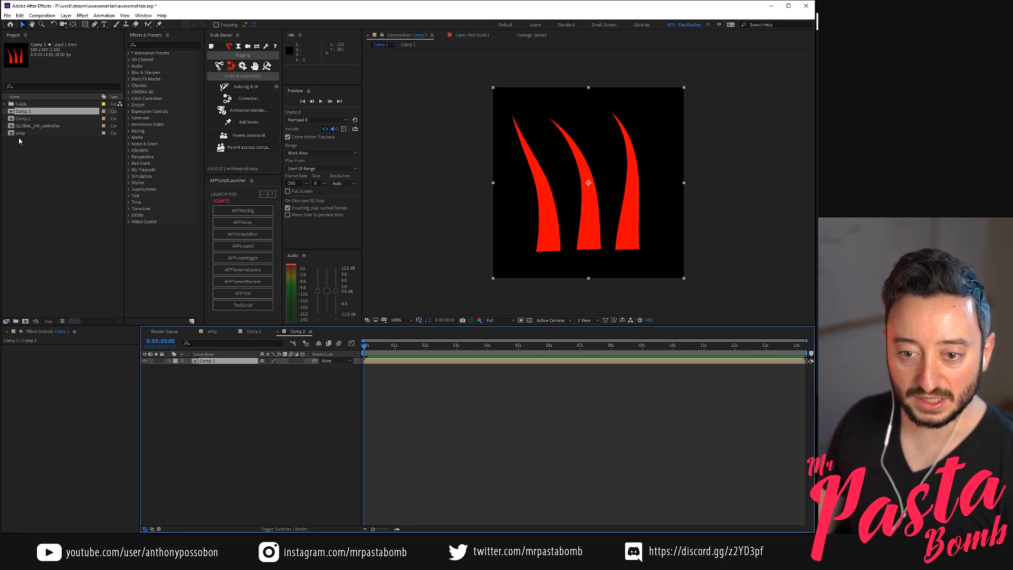
left_click_drag(19, 135, 327, 413)
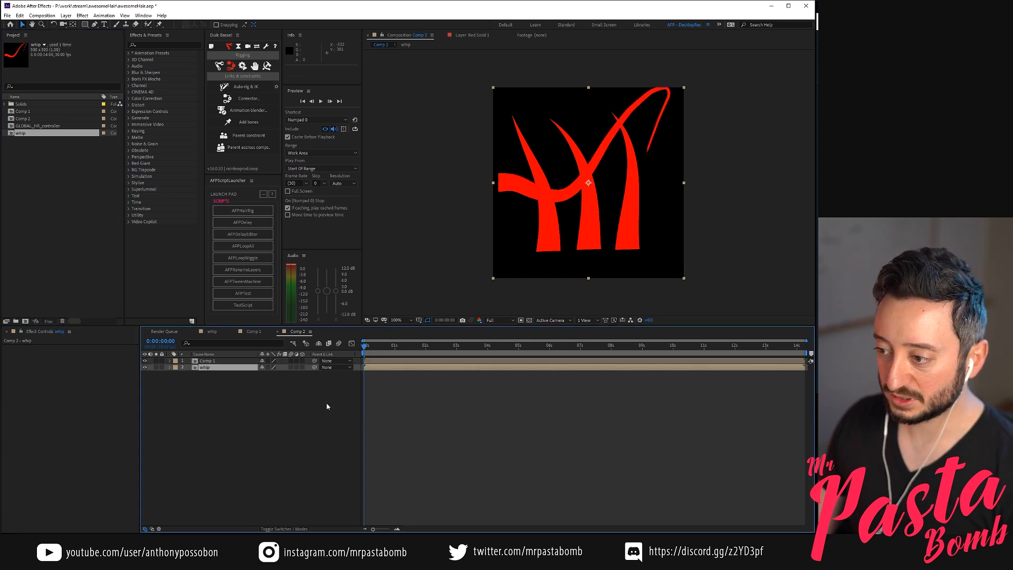
left_click(229, 362)
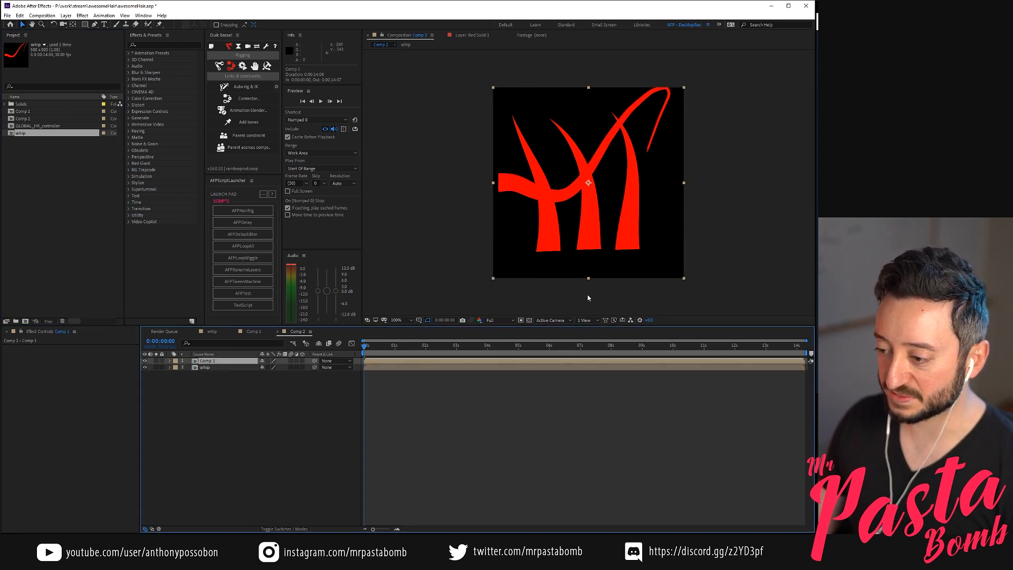
left_click(492, 280)
left_click_drag(494, 279, 519, 236)
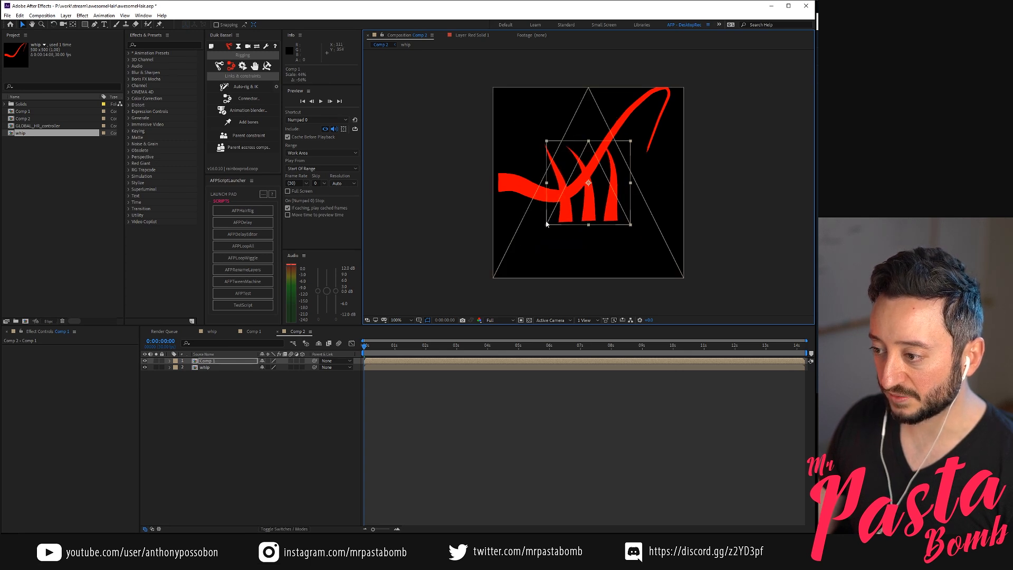
left_click_drag(588, 211, 594, 263)
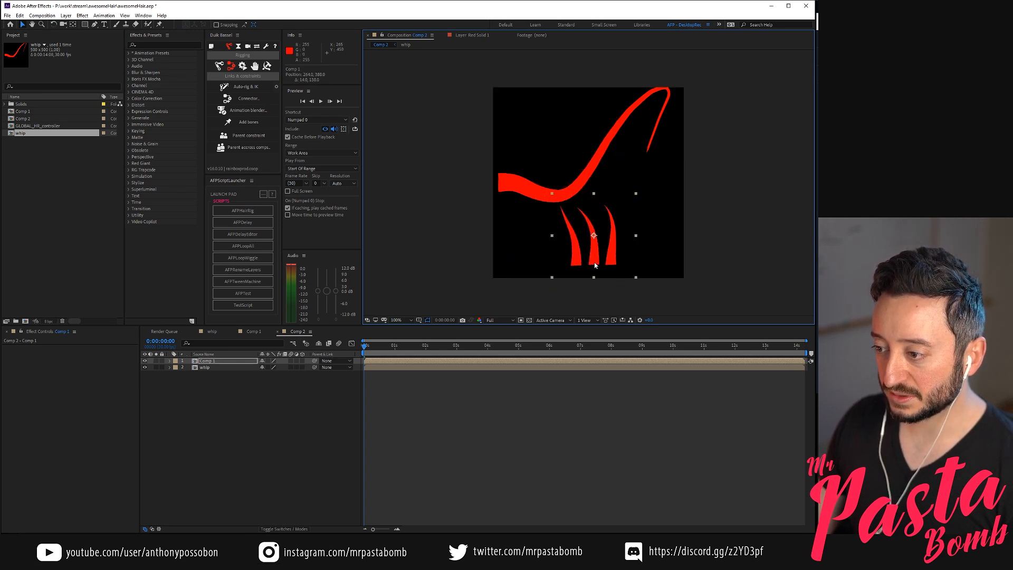
Scale the whip layer to about 60% above the three strands, and enable Collapse Transformations on both layers
left_click(237, 368)
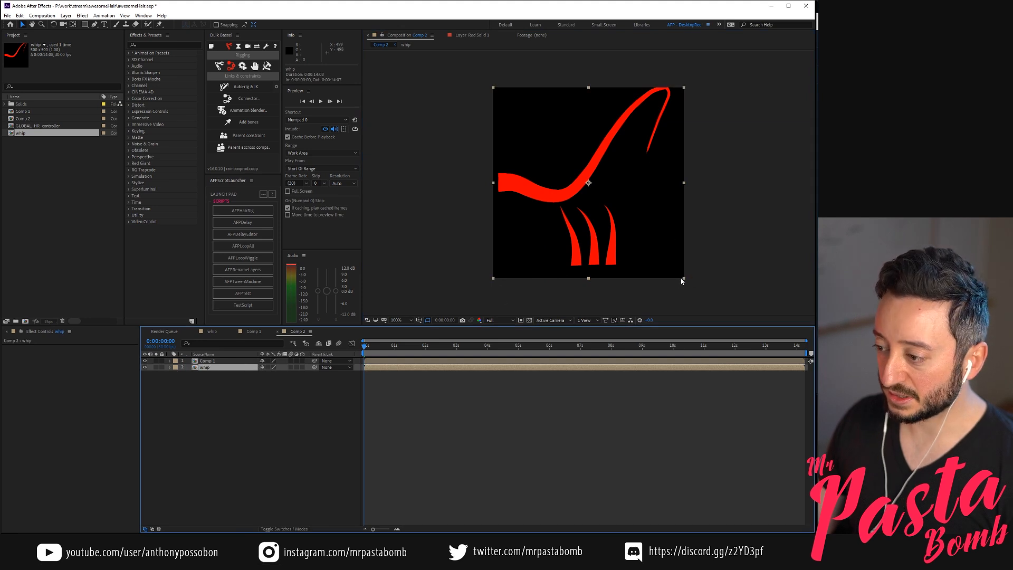
left_click_drag(683, 278, 658, 242)
left_click_drag(599, 166, 596, 143)
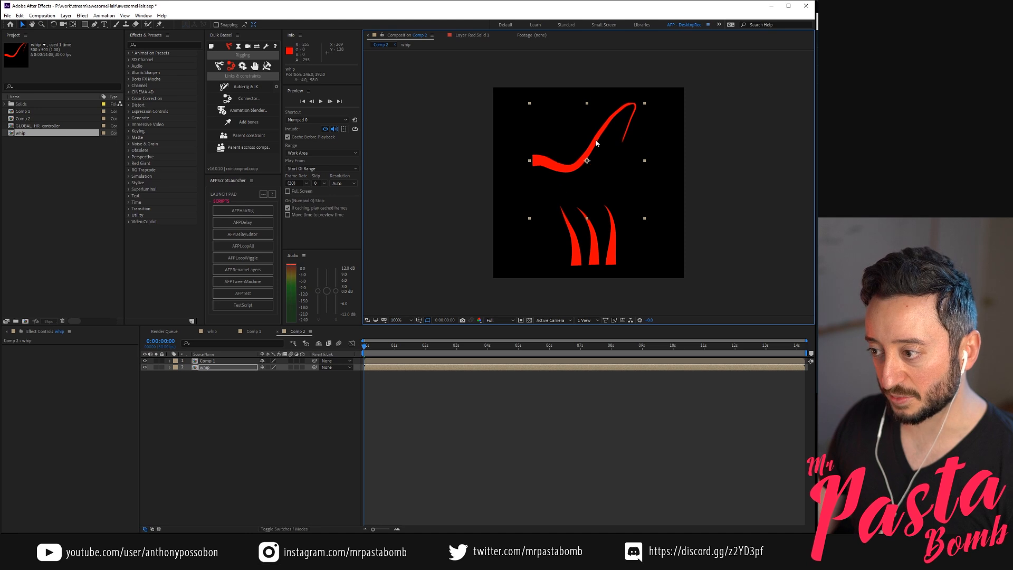
left_click(268, 361)
left_click(268, 367)
left_click(277, 406)
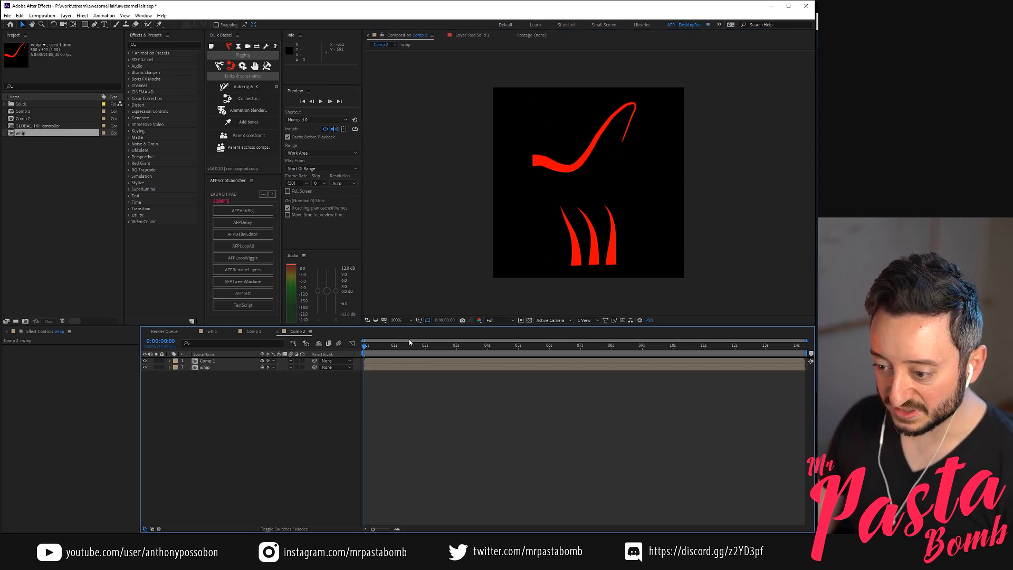
End the Comp 2 work area at 0:00:02:14 and preview both hair animations together
left_click_drag(393, 348, 440, 354)
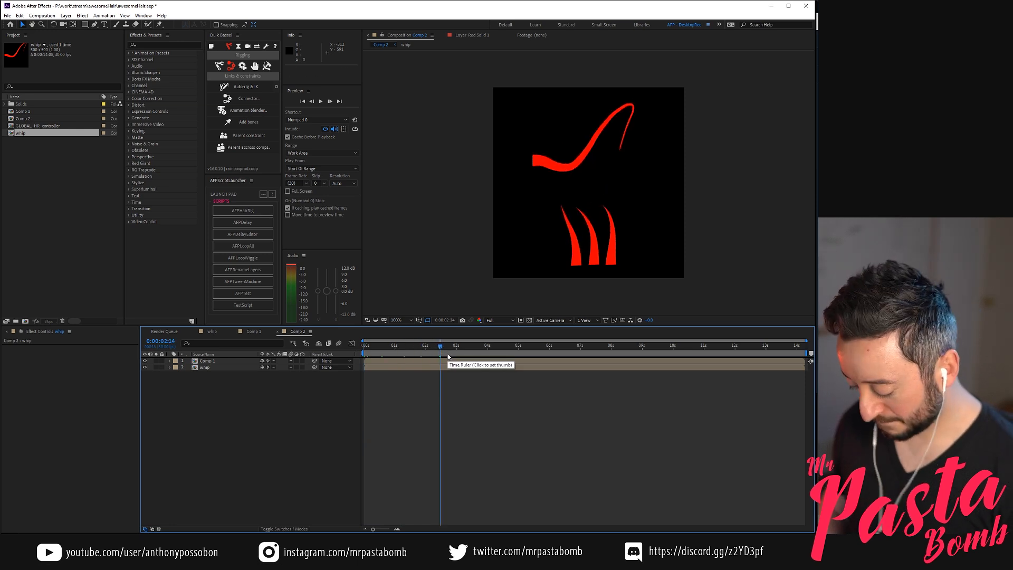
key("n")
key("KP_0")
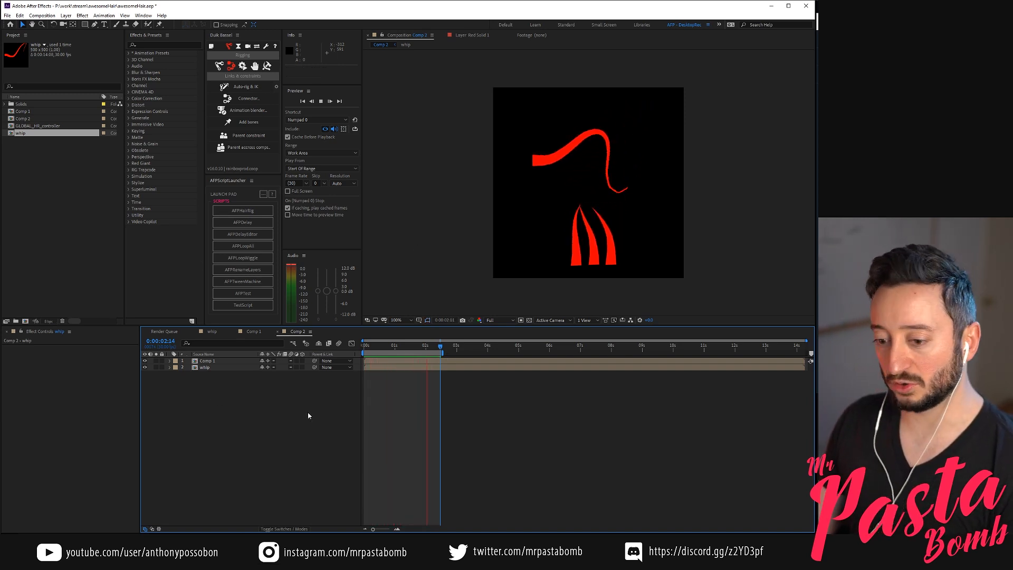
key("space")
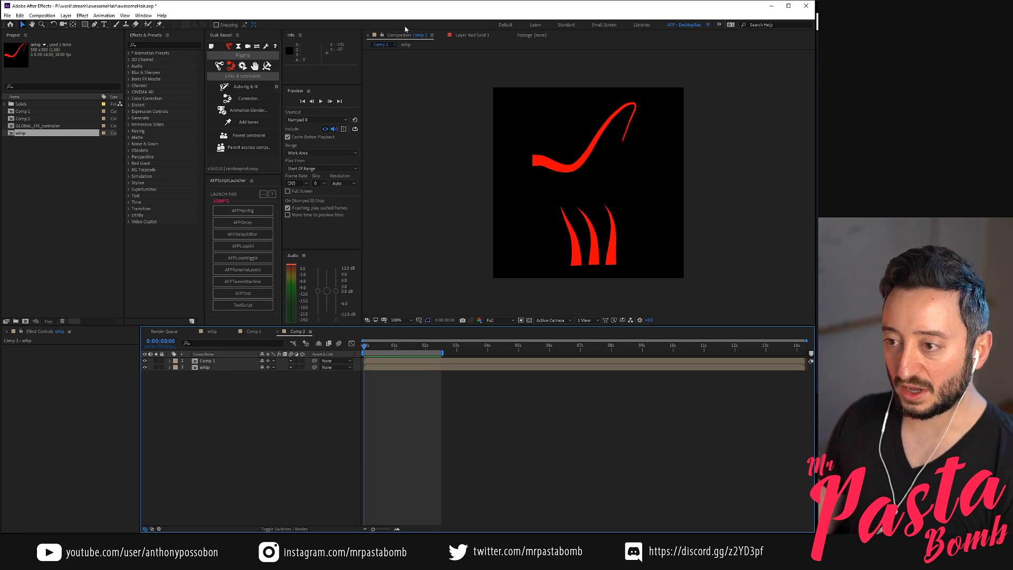
Lock the Comp 2 viewer and open the GLOBAL_HR_controller composition with its controller layer selected
left_click(382, 35)
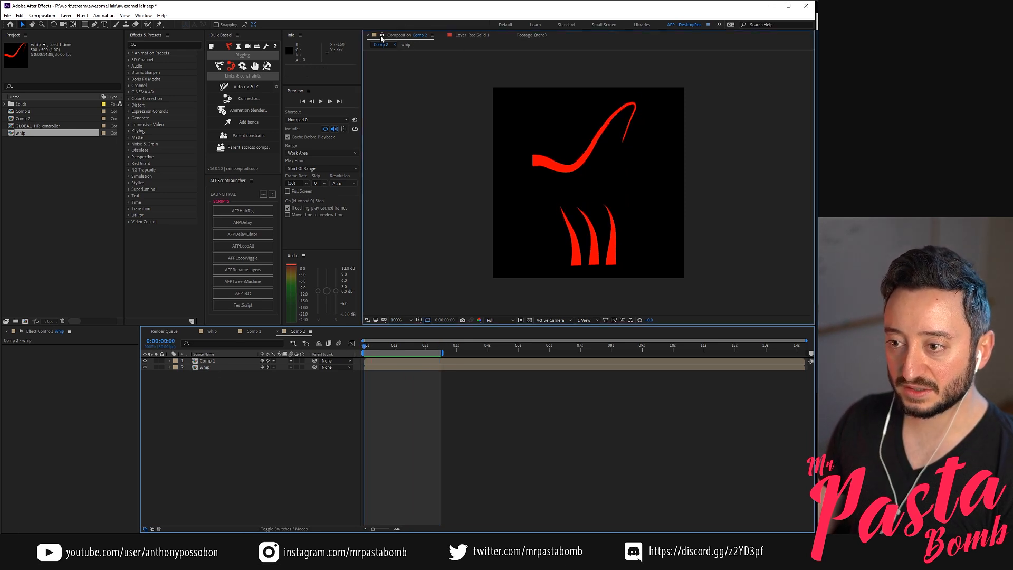
left_click(11, 200)
left_click(37, 126)
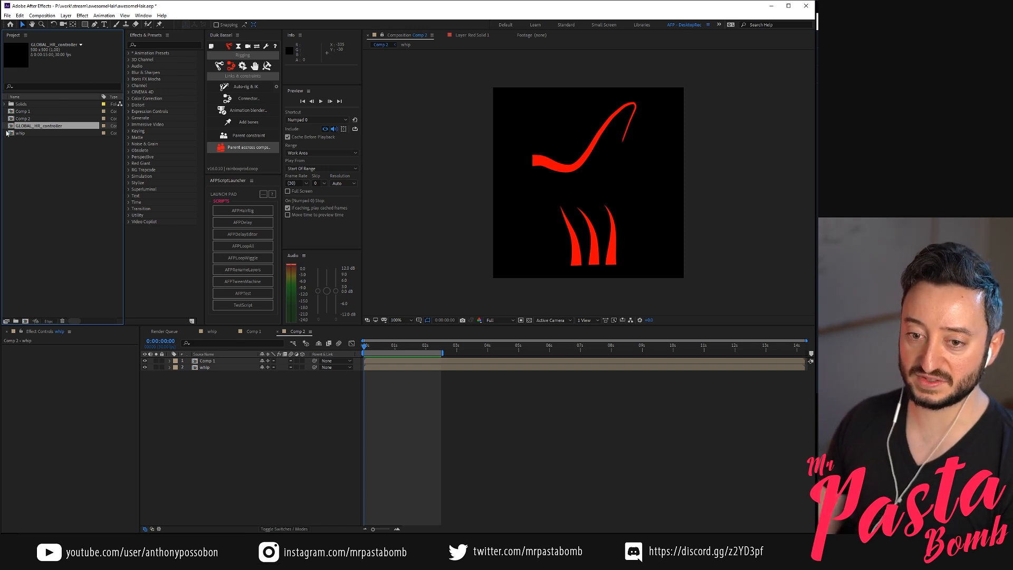
left_click(32, 167)
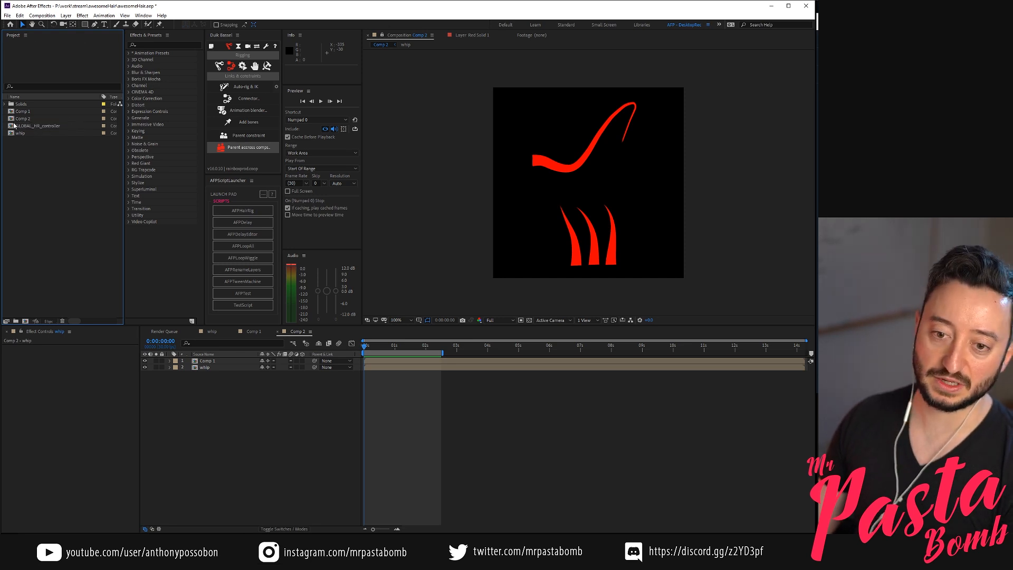
double_click(13, 126)
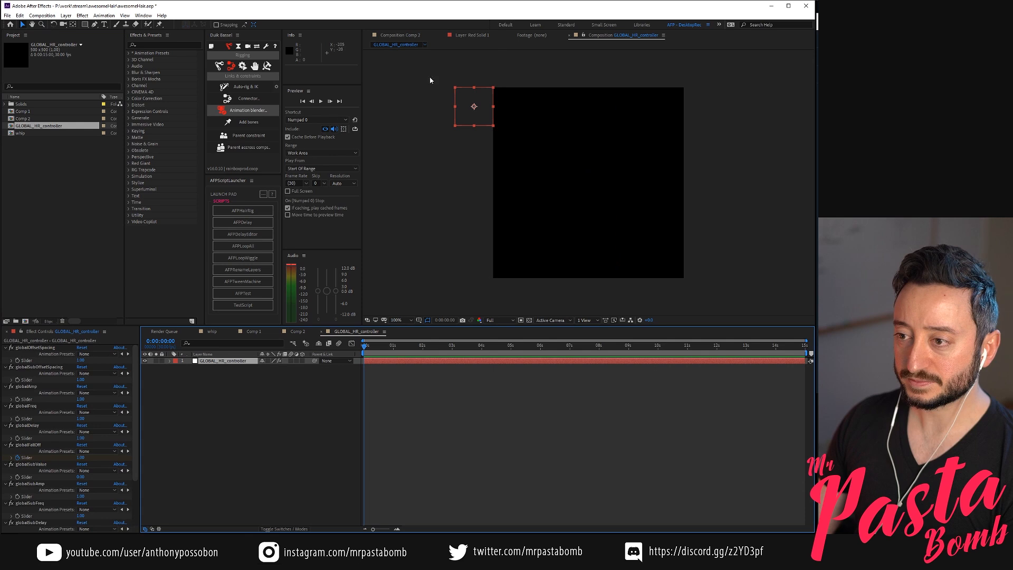
left_click(370, 439)
mouse_move(372, 349)
left_mouse_down()
mouse_move(416, 346)
mouse_move(383, 346)
left_mouse_up()
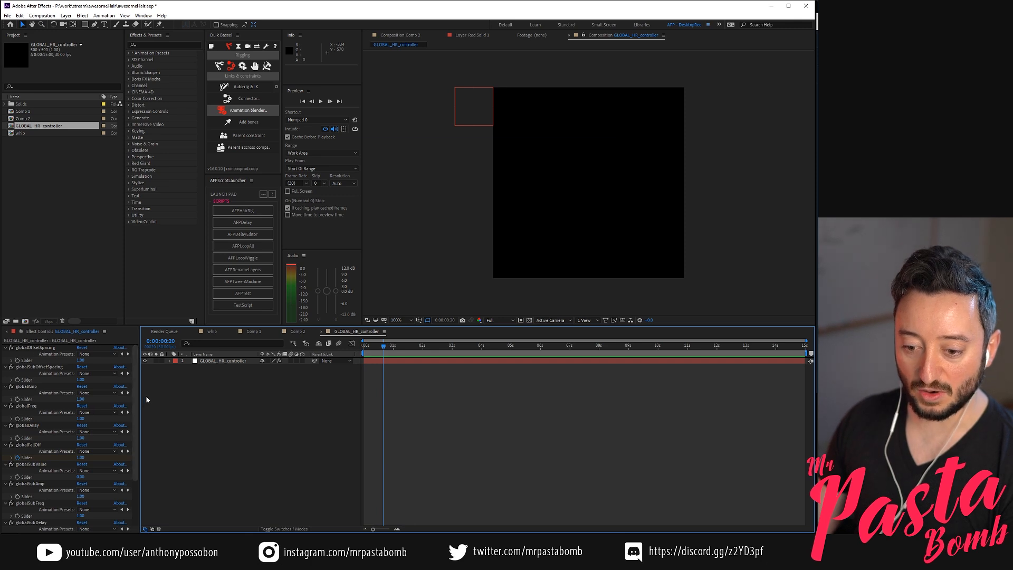
left_click(207, 360)
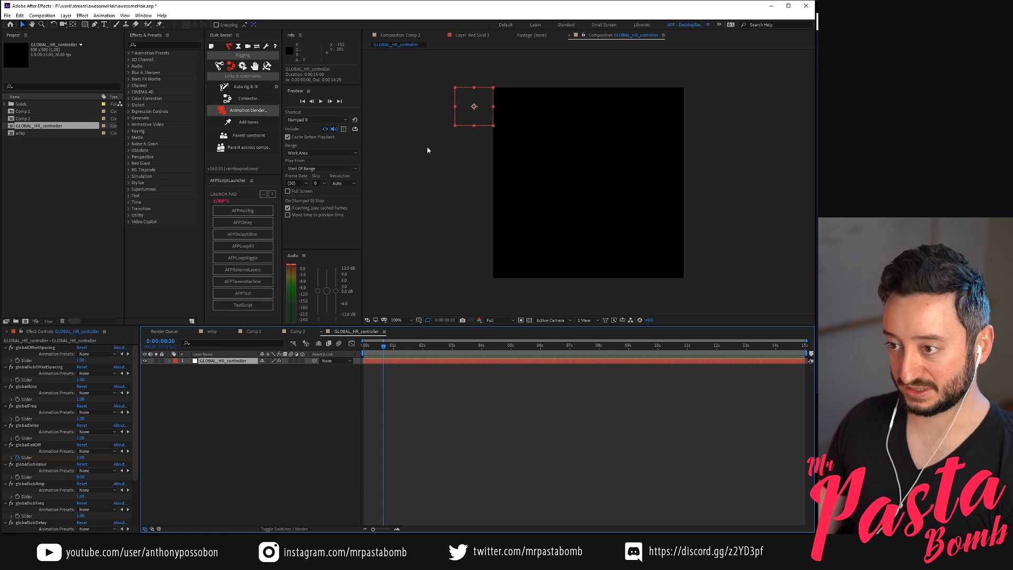
Dock the GLOBAL_HR_controller viewer beside the Comp 2 viewer so both compositions show at once
left_click(411, 36)
left_click_drag(600, 37, 806, 158)
left_click(407, 35)
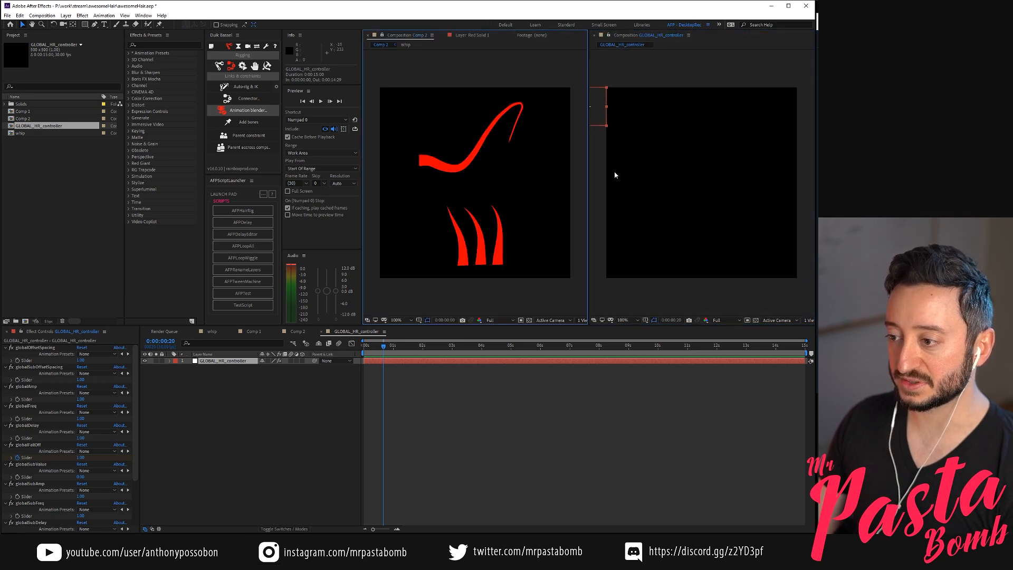
left_click(231, 412)
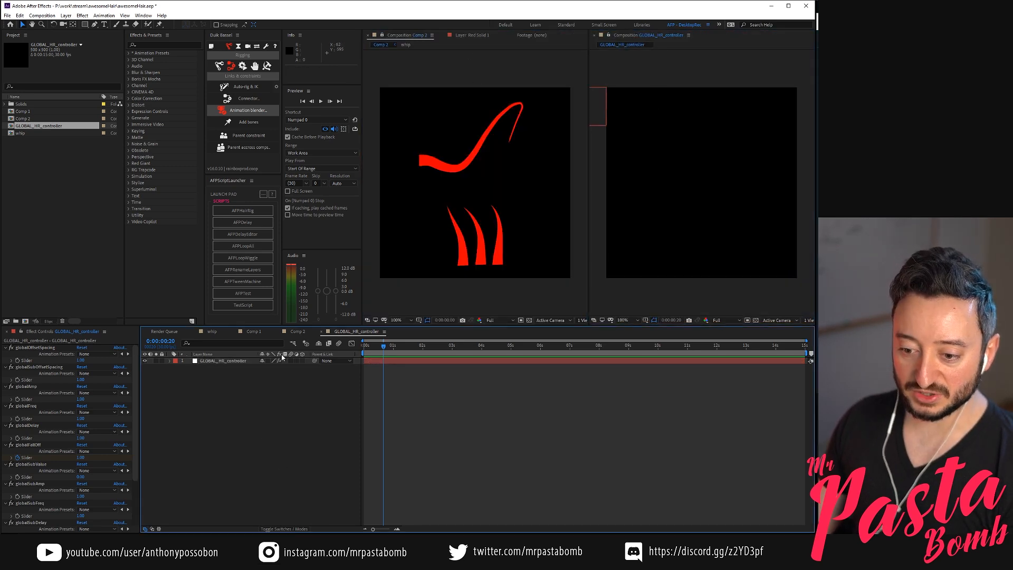
Move the controller composition's time to 0:00:01:12 and preview the current hair motion in Comp 2
left_click(211, 362)
mouse_move(399, 346)
left_mouse_down()
mouse_move(417, 348)
mouse_move(406, 346)
left_mouse_up()
left_click(425, 315)
key("KP_0")
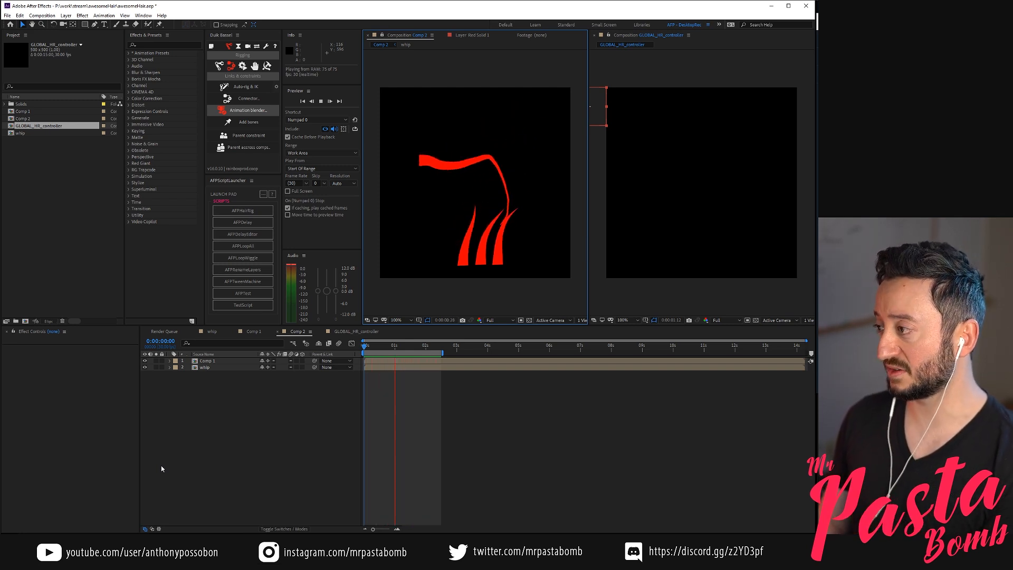
key("KP_0")
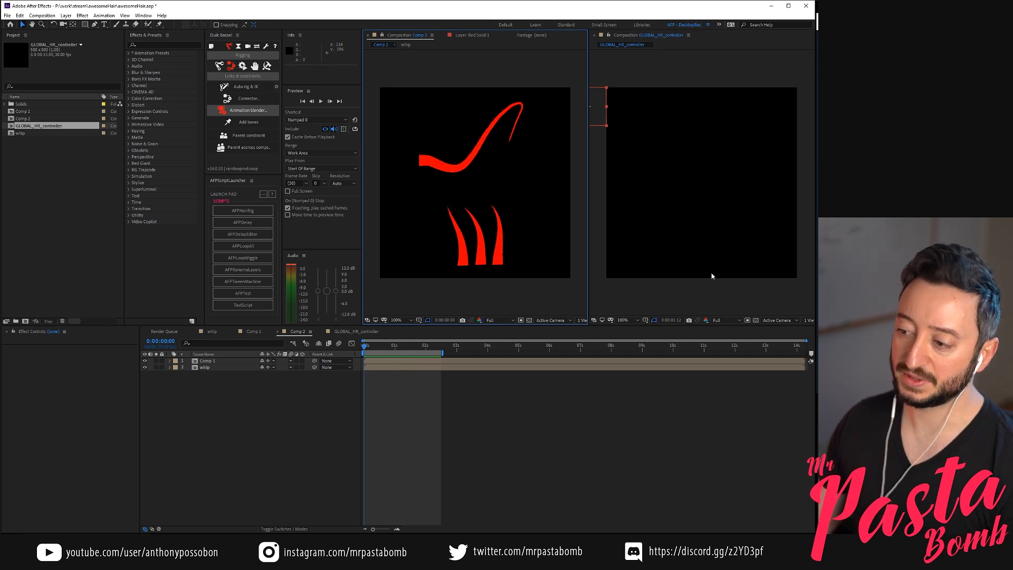
Set globalFreq on GLOBAL_HR_controller to 0.5 and preview the motion in Comp 2
left_click(610, 181)
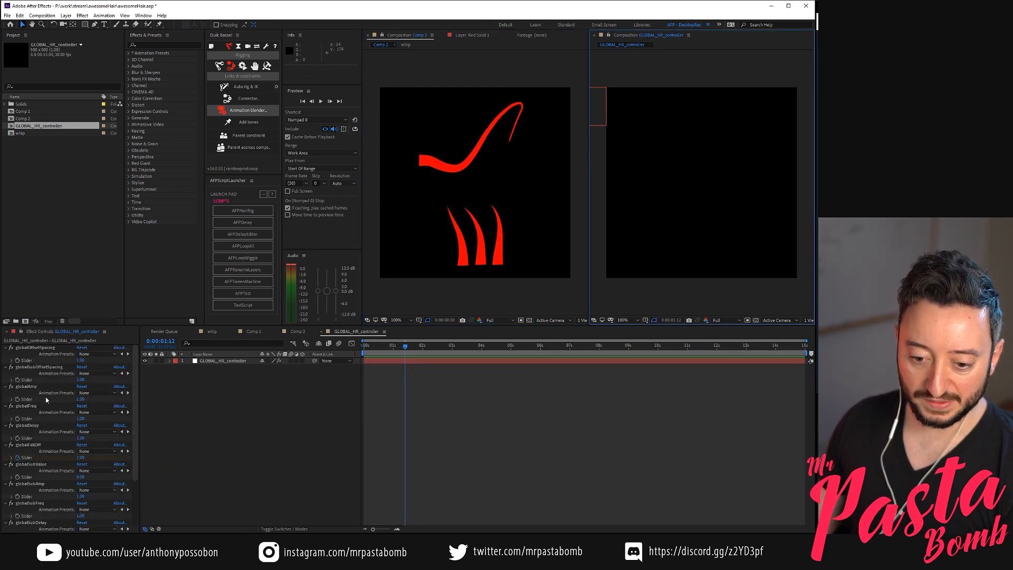
left_click(80, 419)
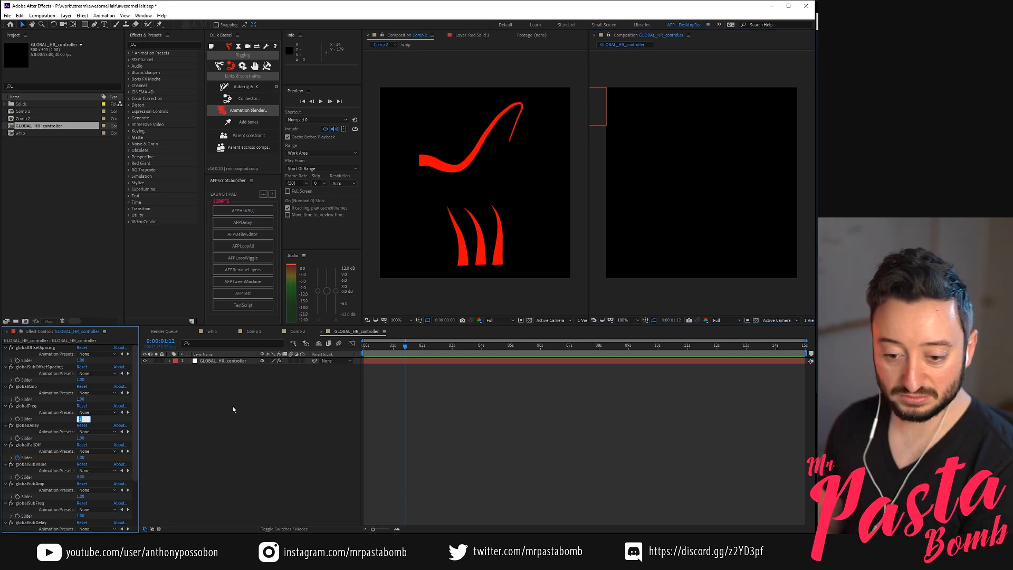
type(".5")
key("Return")
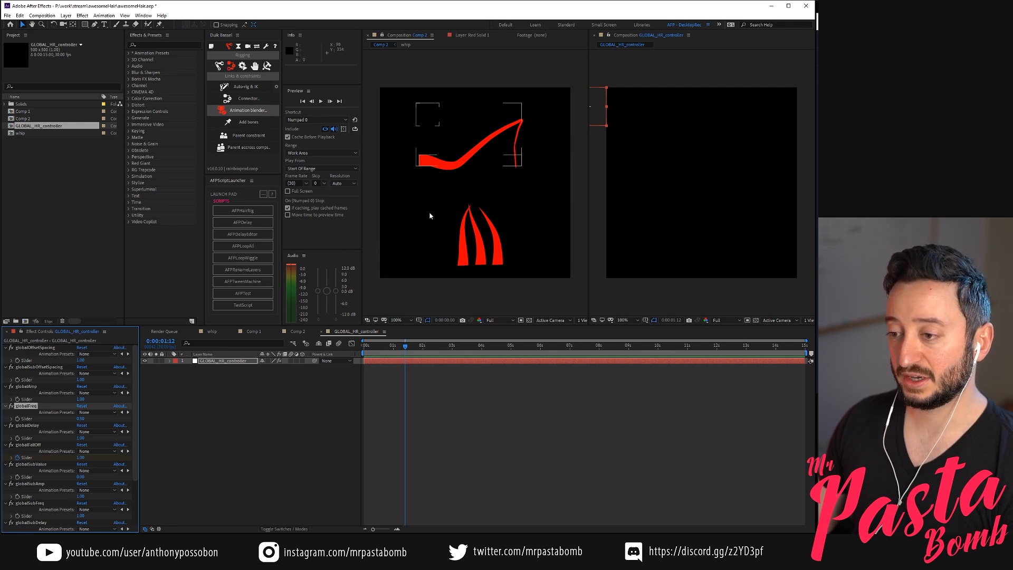
left_click(420, 302)
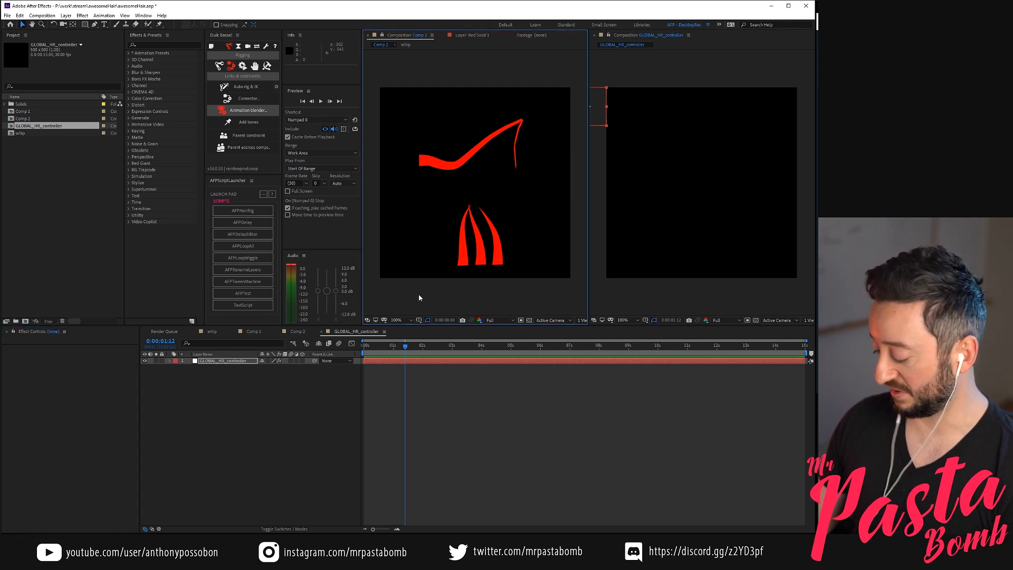
key("space")
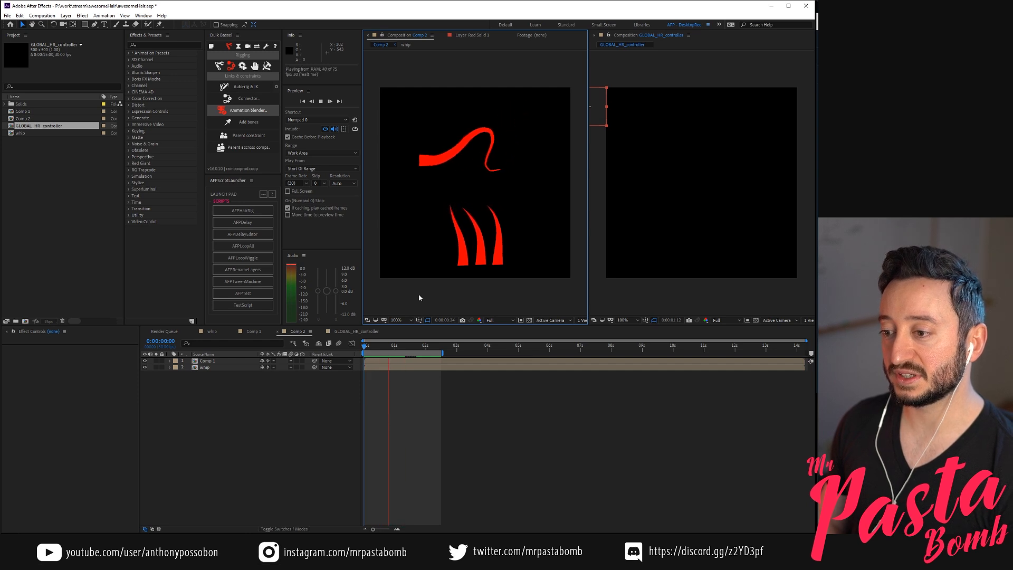
key("space")
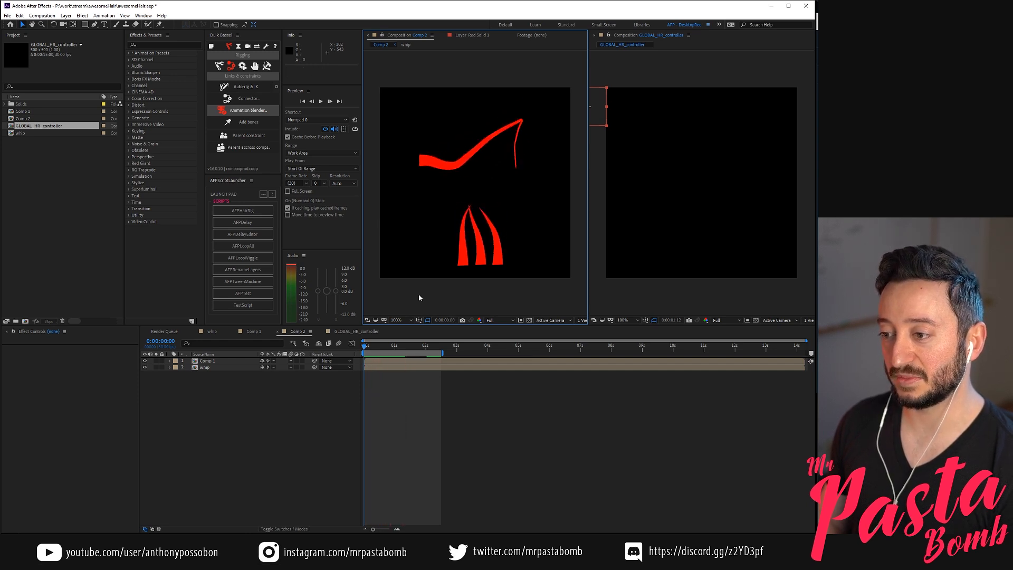
Set globalSubFreq on GLOBAL_HR_controller to 0.5
left_click(635, 197)
scroll(45, 453, "down", 3)
left_click(80, 455)
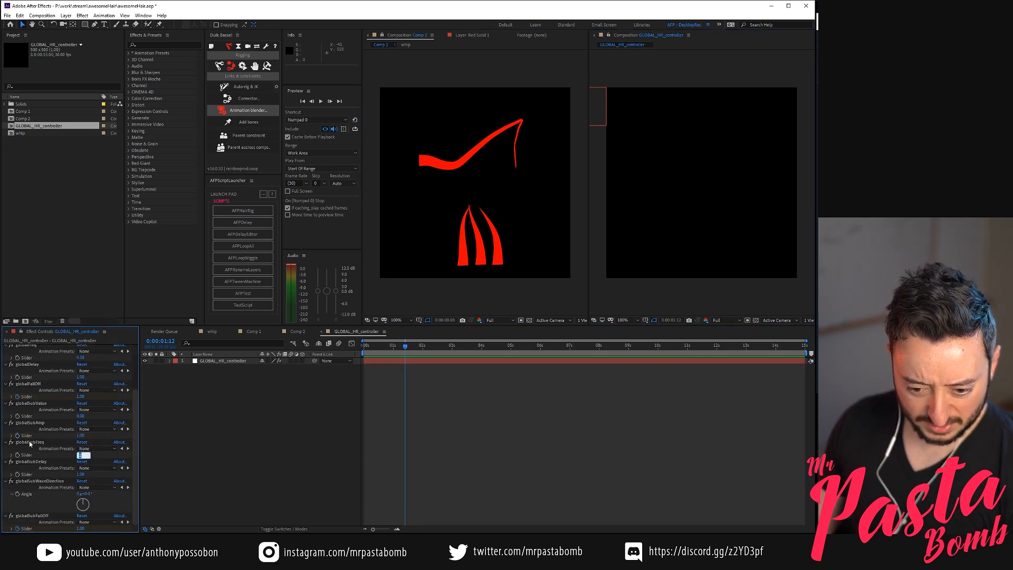
type(".5")
key("Return")
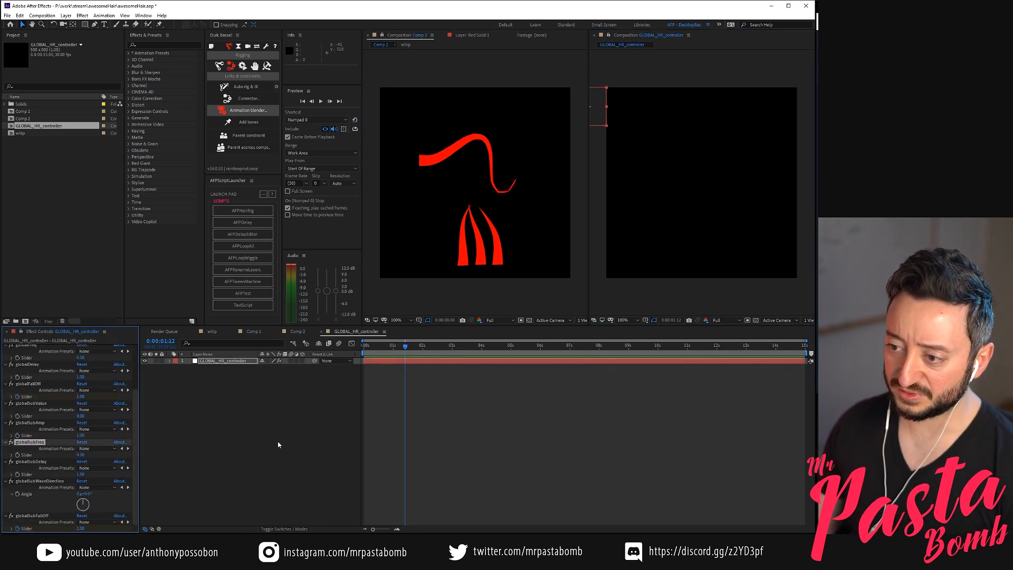
left_click(226, 387)
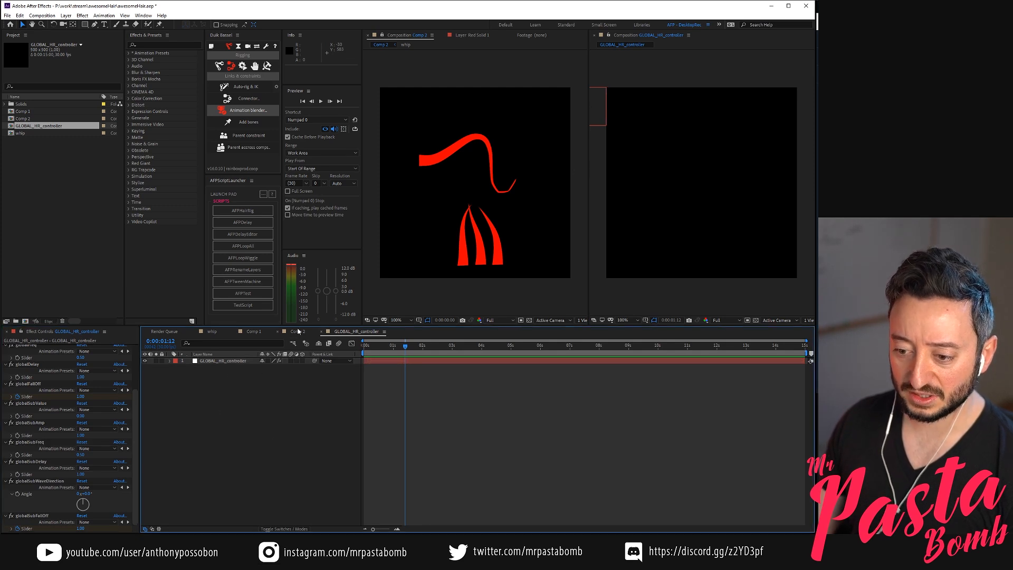
Preview the hair motion in Comp 2 and scrub the timeline to 0:00:07:01
left_click(460, 294)
key("KP_0")
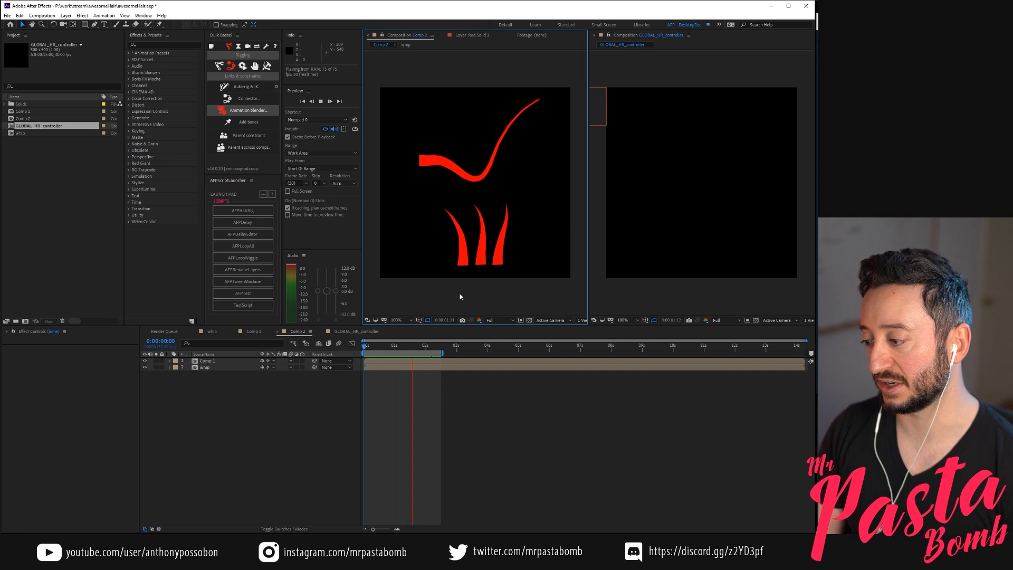
left_click_drag(381, 352, 516, 356)
key("space")
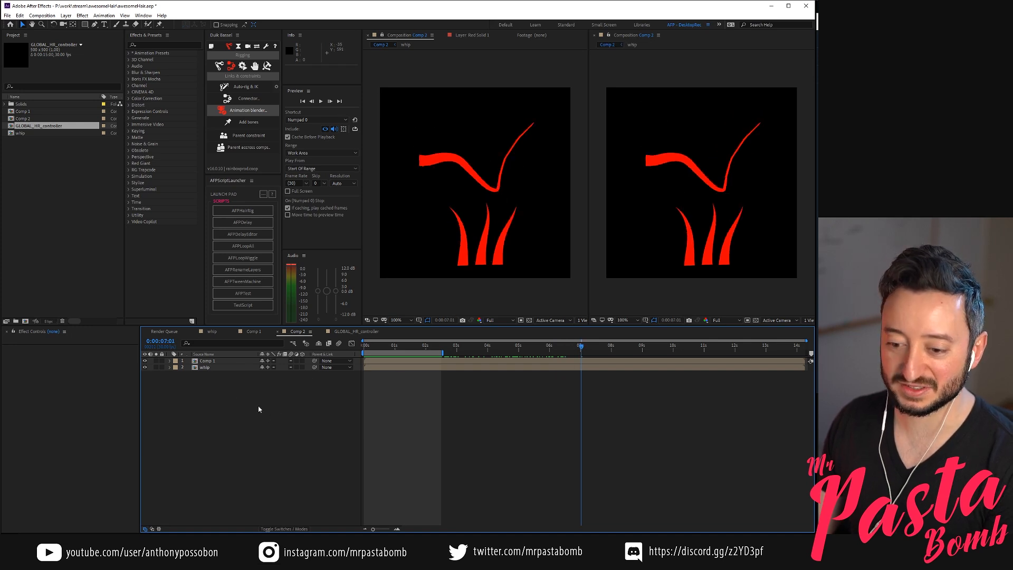
Select the Comp 1 layer in Comp 2, and reopen the GLOBAL_HR_controller composition
left_click(226, 361)
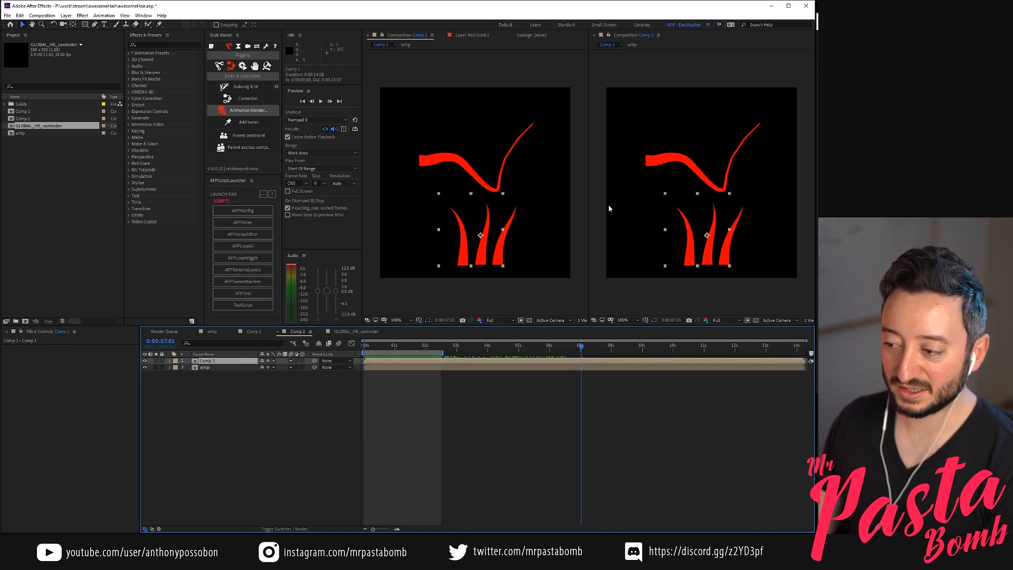
left_click(621, 295)
left_click(270, 390)
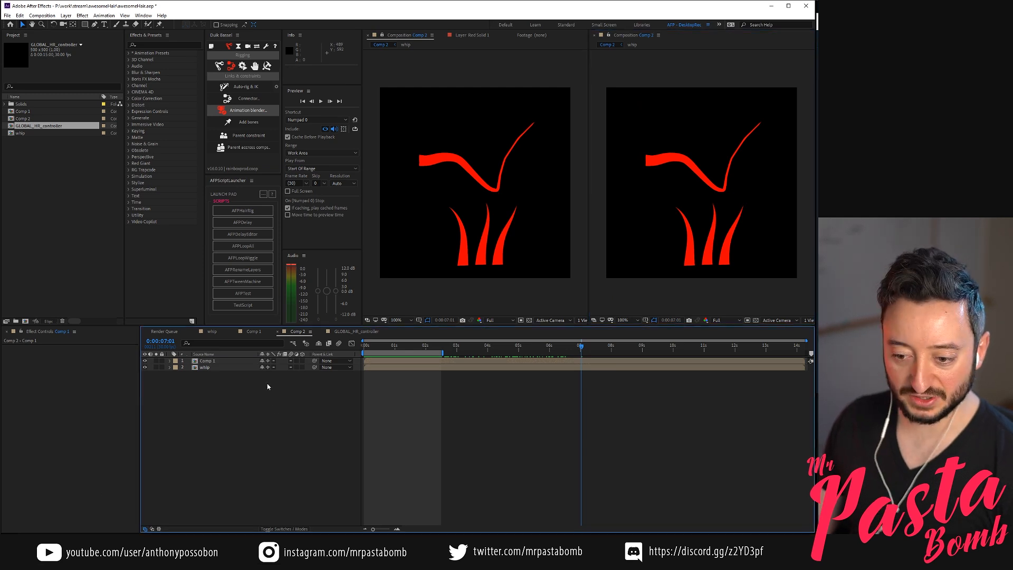
left_click(260, 215)
left_click(593, 76)
left_click(208, 362)
double_click(19, 126)
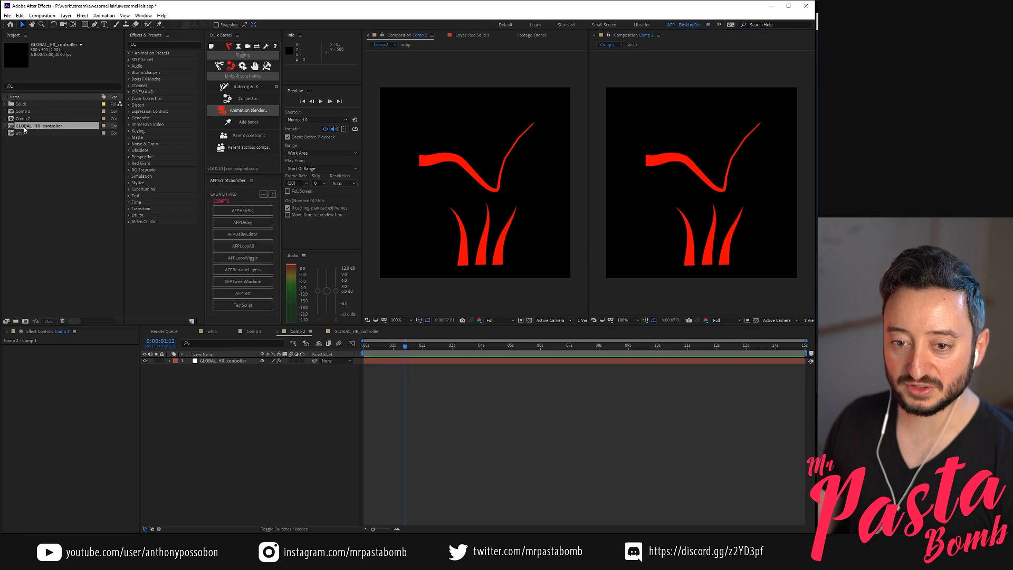
Set globalFreq on the GLOBAL_HR_controller layer back to 1
left_click(234, 361)
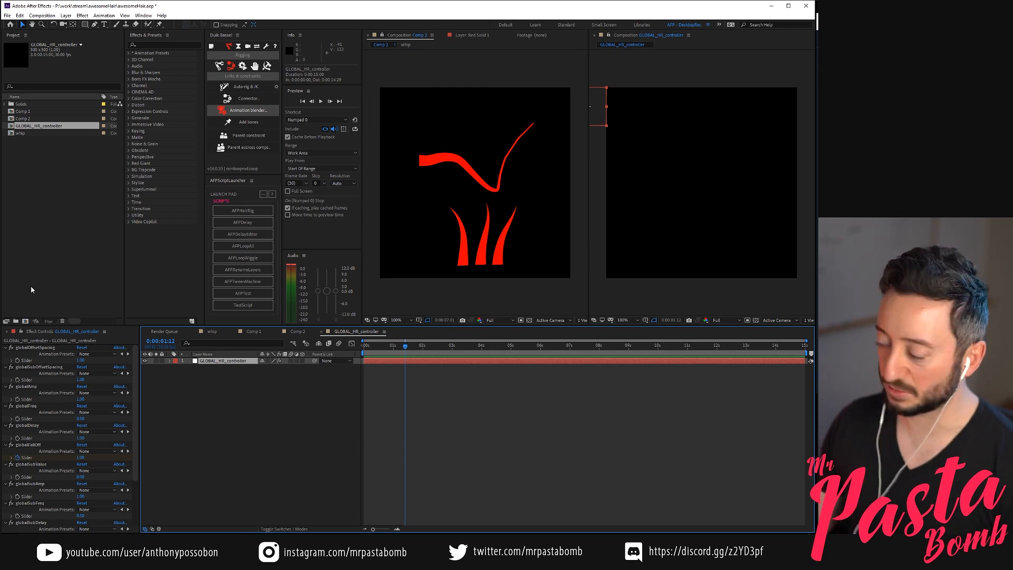
scroll(39, 468, "down", 1)
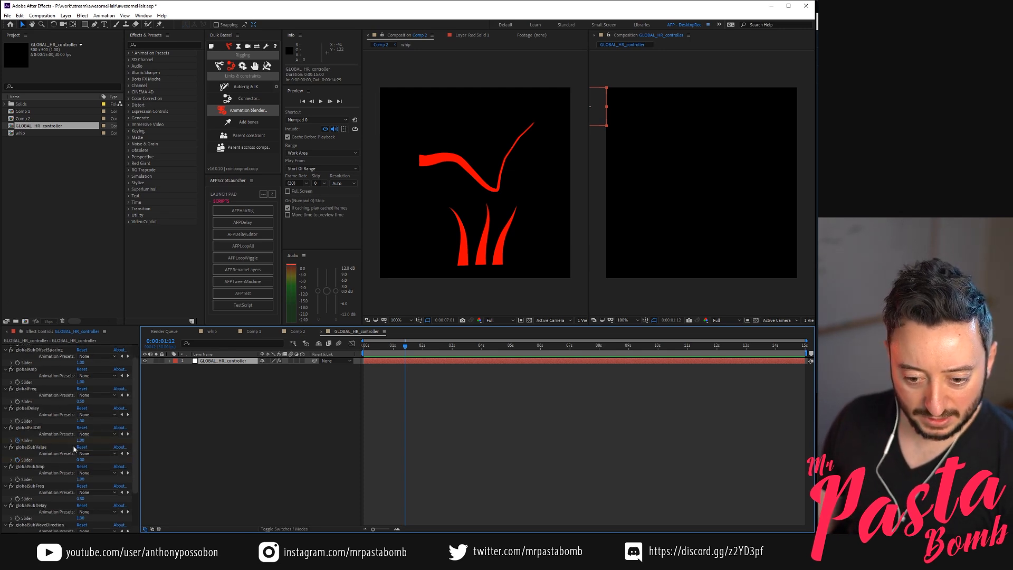
scroll(100, 401, "up", 1)
left_click(81, 419)
type("1")
left_click(55, 411)
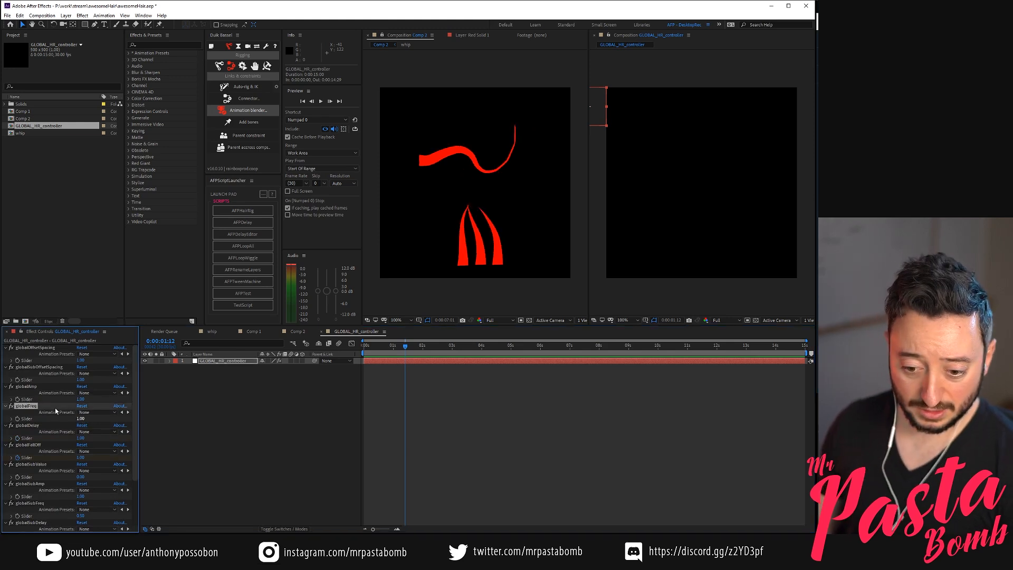
Set globalSubFreq on the GLOBAL_HR_controller layer back to 1
scroll(66, 428, "down", 3)
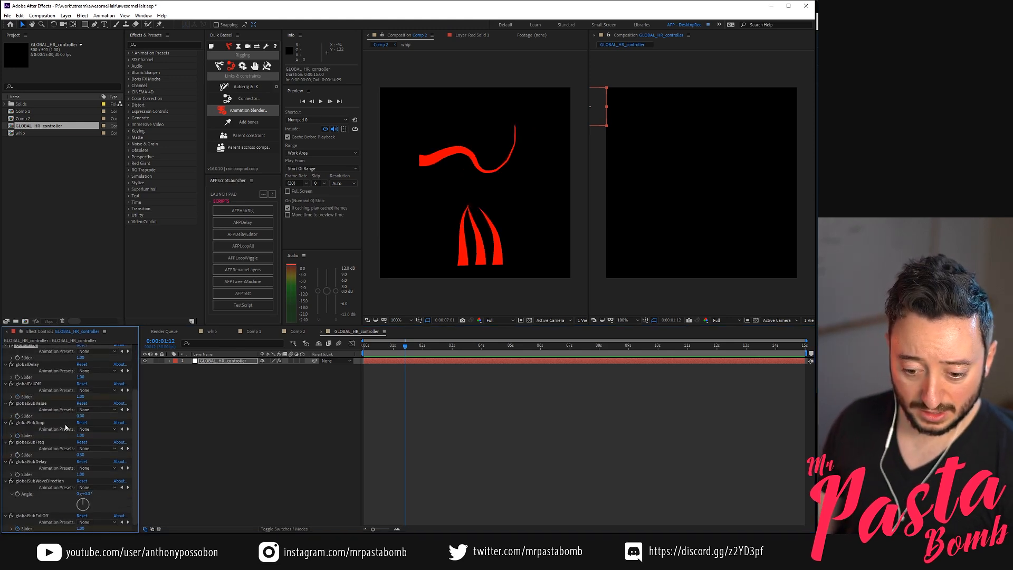
left_click(81, 450)
left_click(74, 456)
type("1")
key("Return")
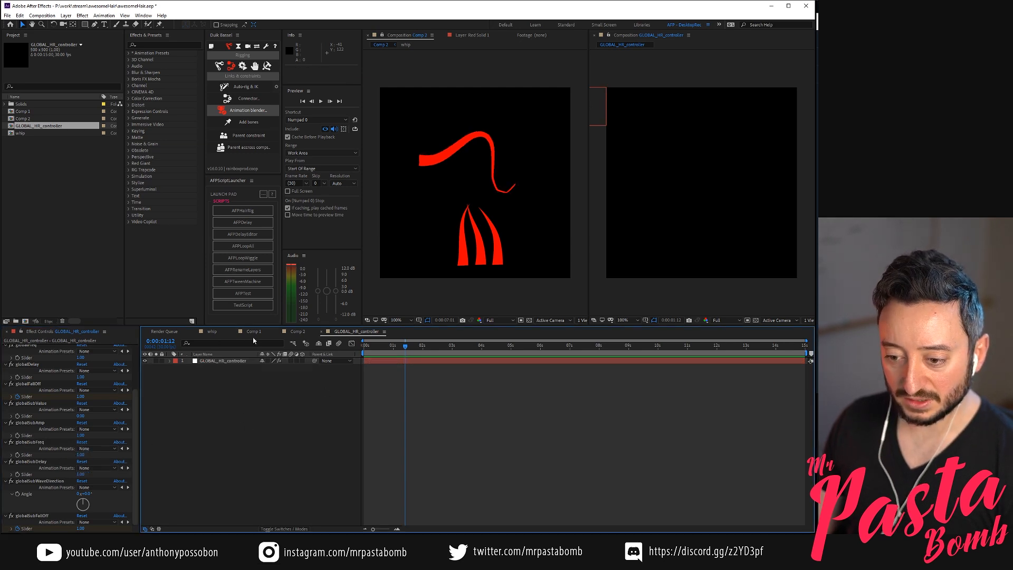
Bring up the whip composition and close the second composition viewer
left_click(254, 332)
left_click(300, 331)
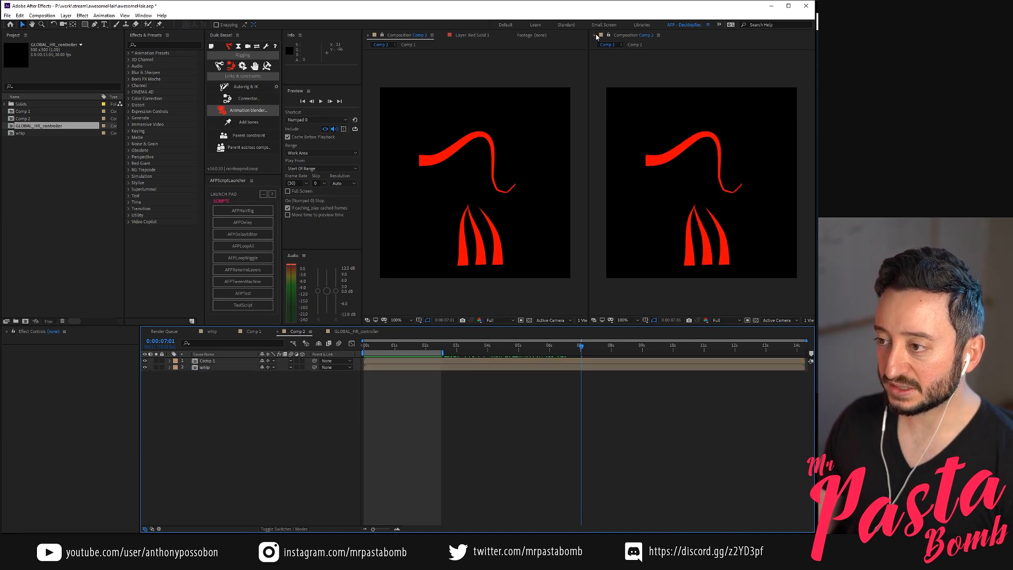
left_click(382, 36)
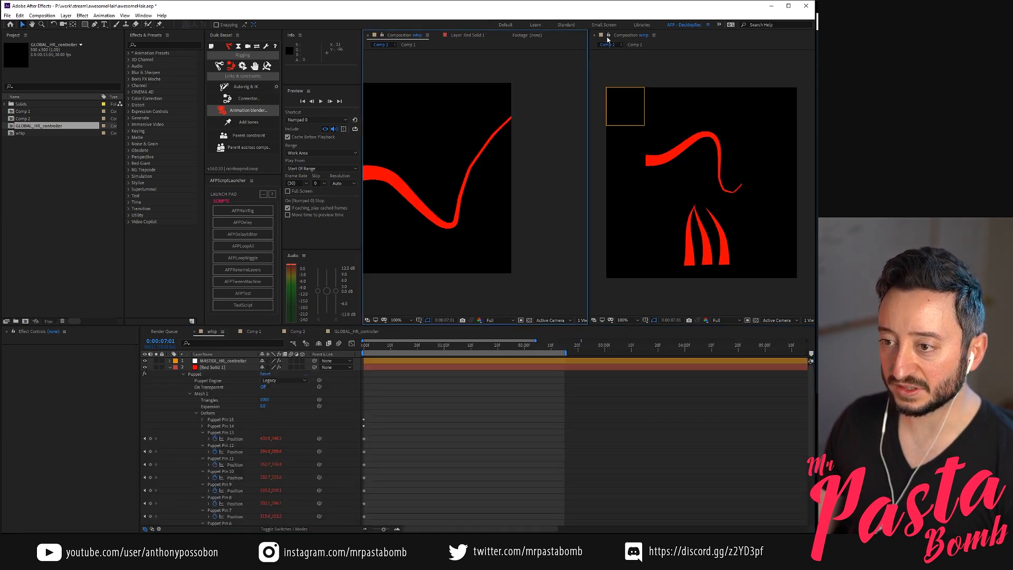
left_click(594, 36)
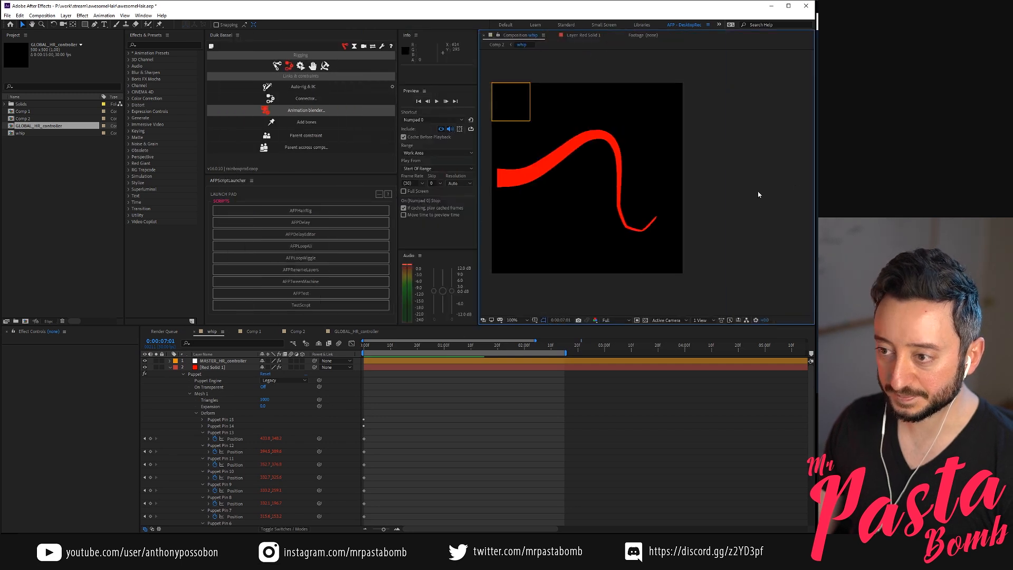
Widen the composition viewer by narrowing the neighbouring panels, and reposition the whip composition within it
left_click_drag(397, 125, 340, 130)
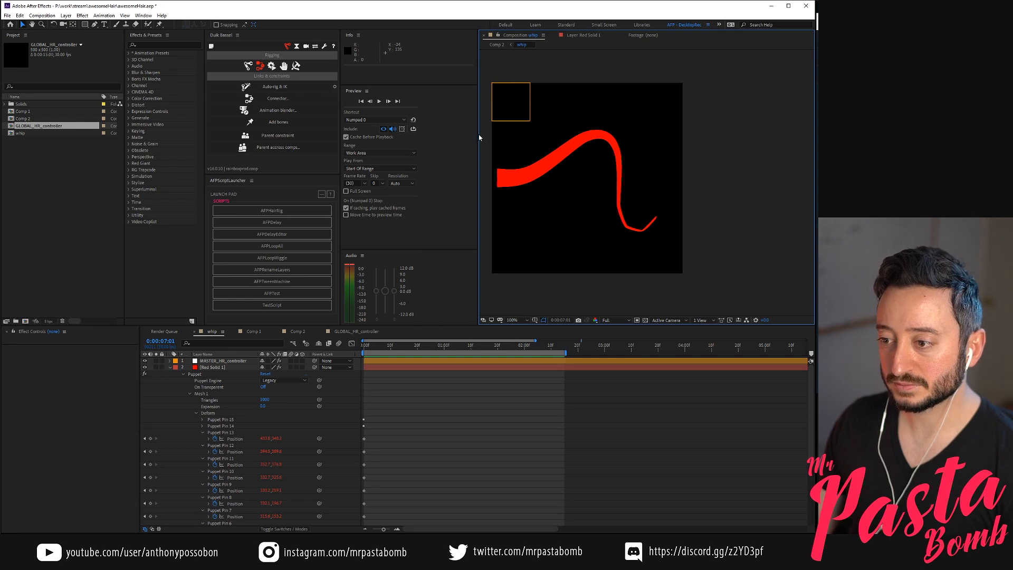
left_click_drag(478, 135, 421, 136)
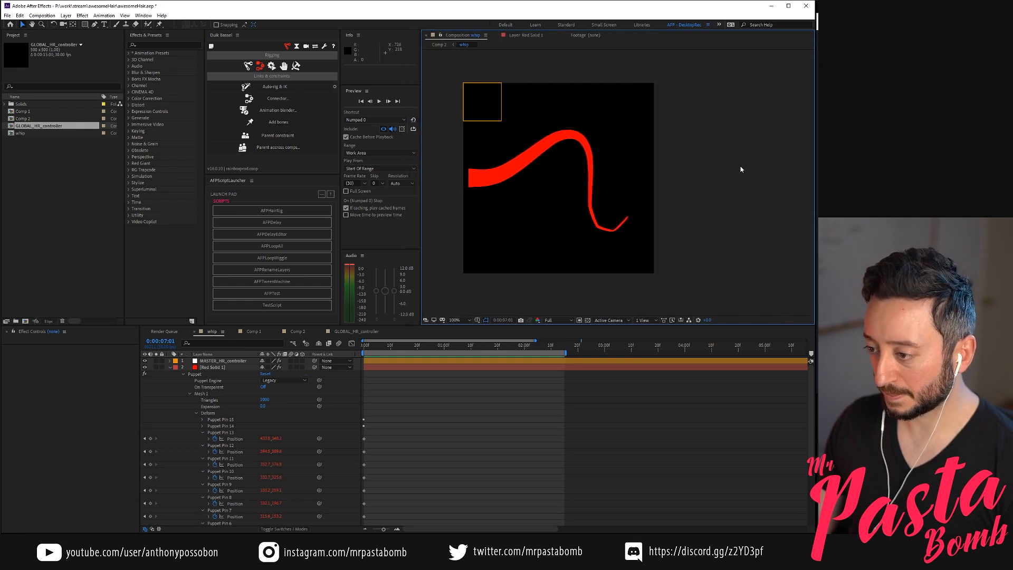
left_click_drag(677, 243, 730, 232)
left_click(464, 457)
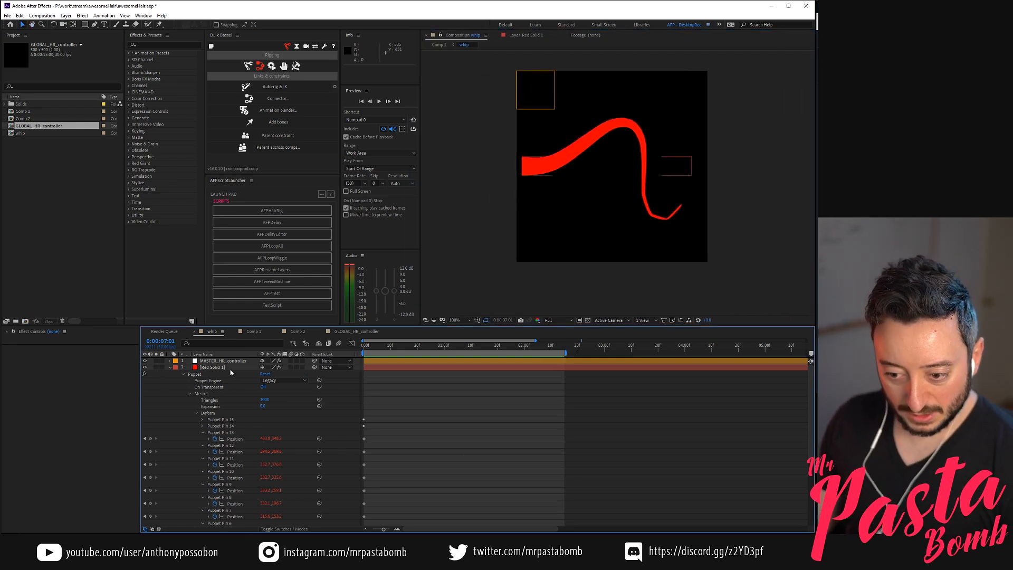
Collapse the properties of the Red Solid 1 layer in whip and rename the layer hair01
left_click(204, 367)
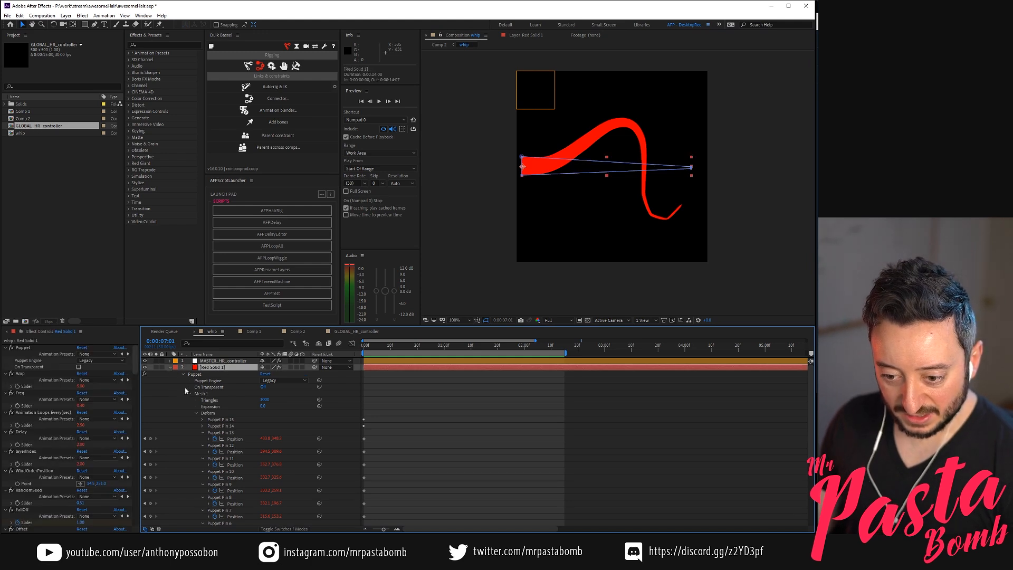
left_click(171, 368)
left_click(226, 372)
left_click(228, 368)
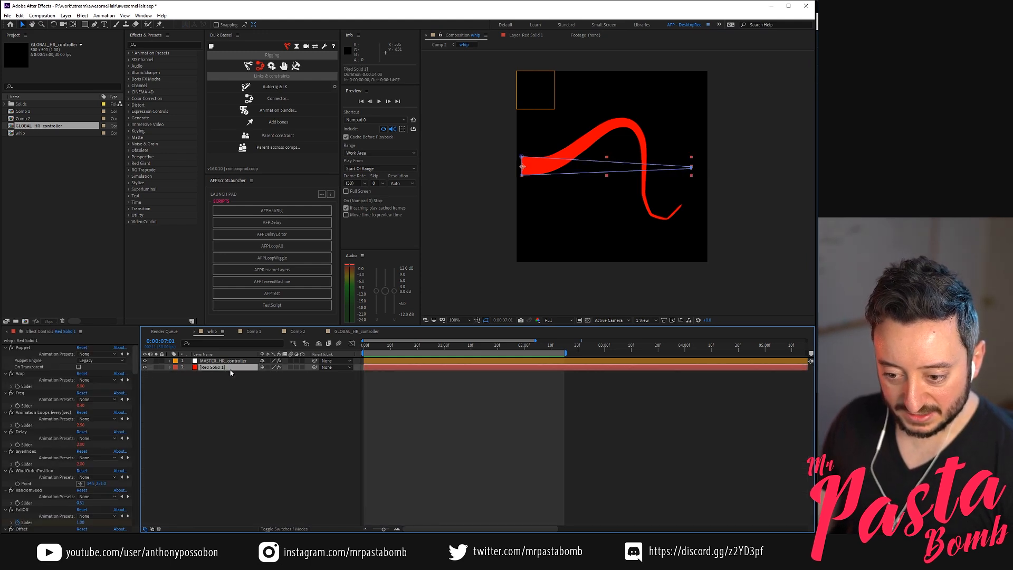
key("Return")
key("End")
key("BackSpace")
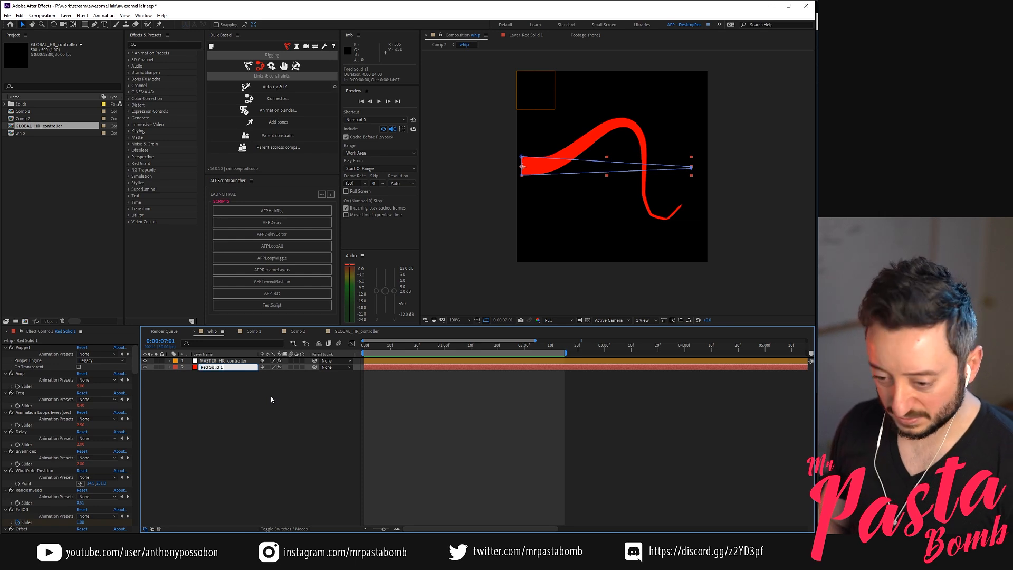
key("BackSpace")
key("BackSpace")
key("BackSpace")
key("BackSpace")
key("BackSpace")
key("BackSpace")
key("BackSpace")
key("BackSpace")
key("BackSpace")
key("BackSpace")
type("hair01")
key("Return")
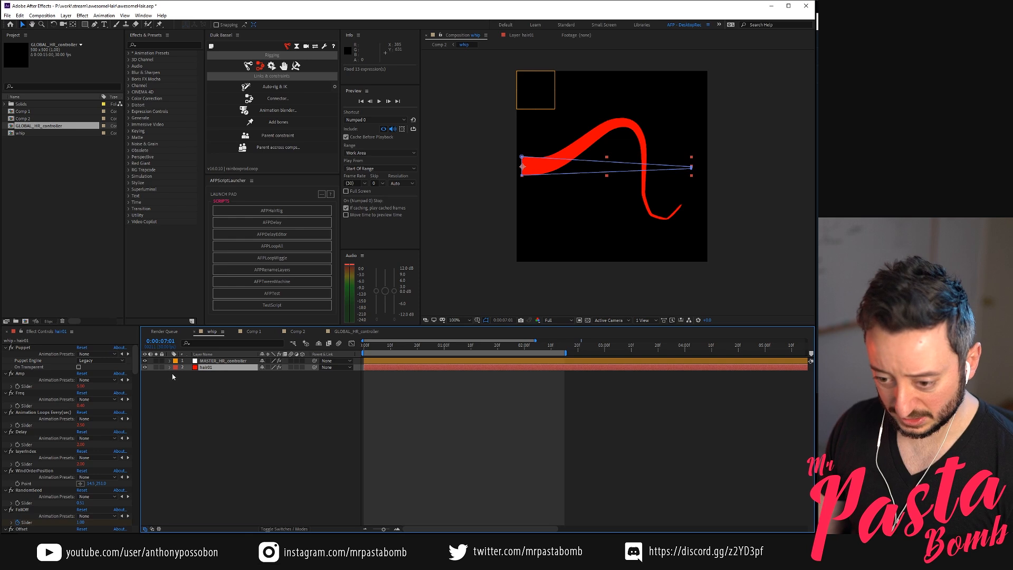
Duplicate the hair01 layer in whip and preview the motion of both hairs
left_click(221, 369)
key("ctrl+d")
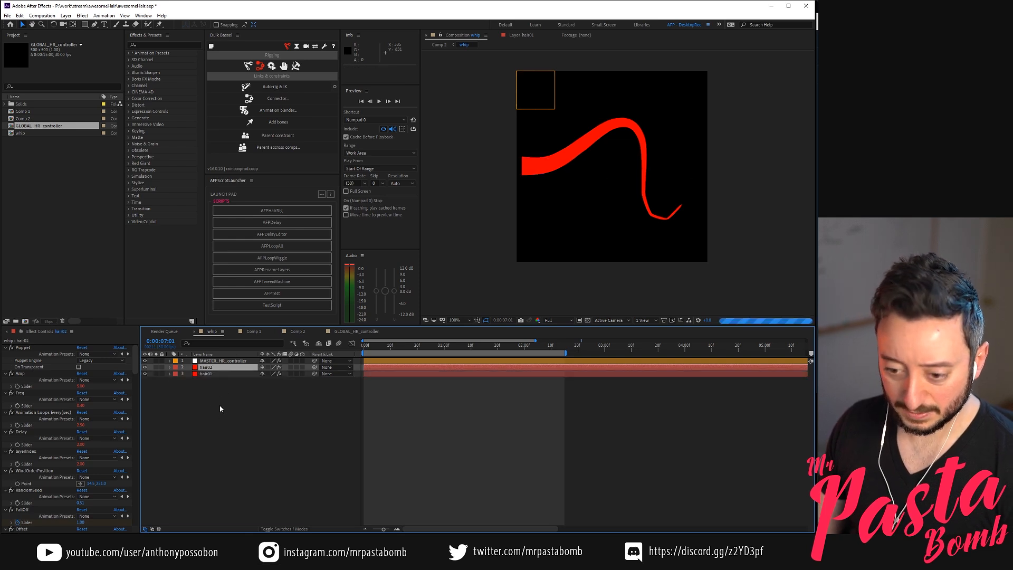
left_click(227, 421)
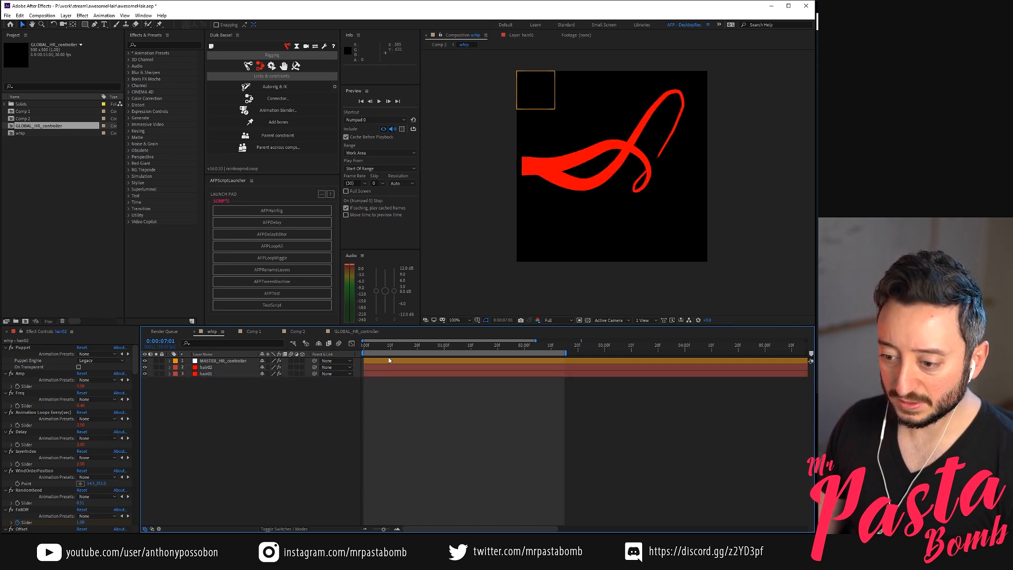
key("space")
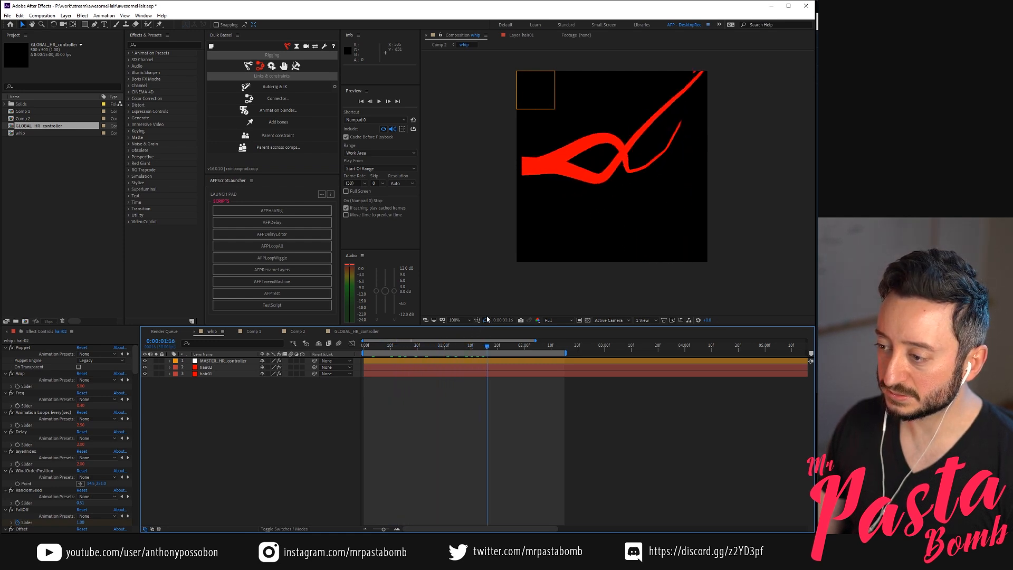
Move the hair02 layer slightly down from hair01 and preview the two strands together
left_click(214, 366)
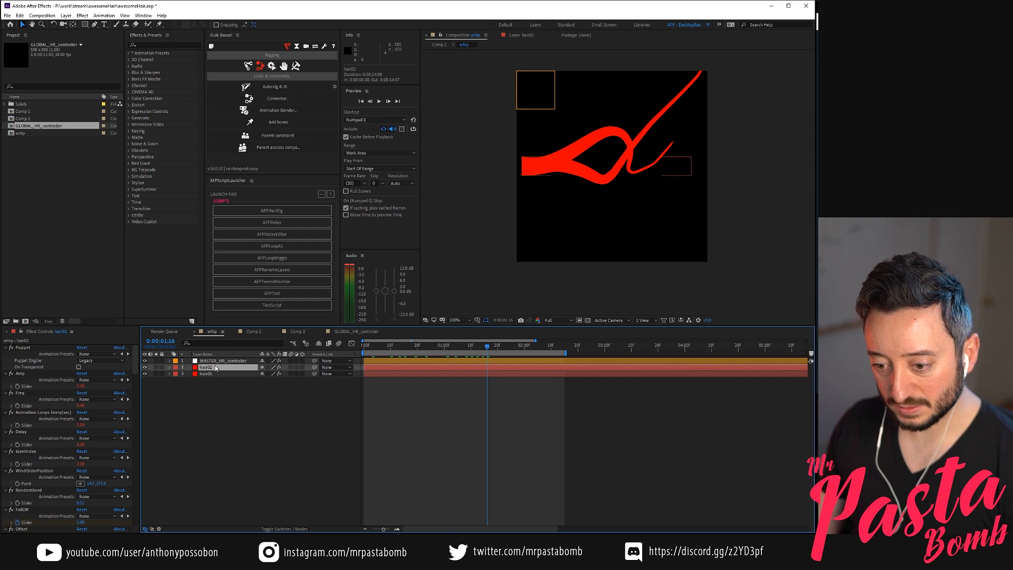
left_click_drag(535, 169, 552, 181)
left_click(270, 412)
key("space")
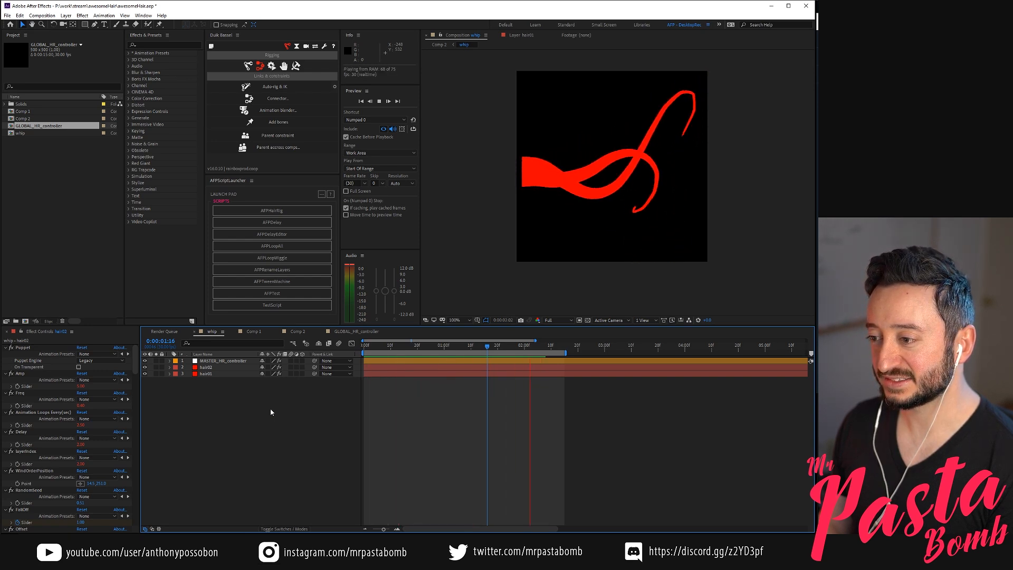
key("space")
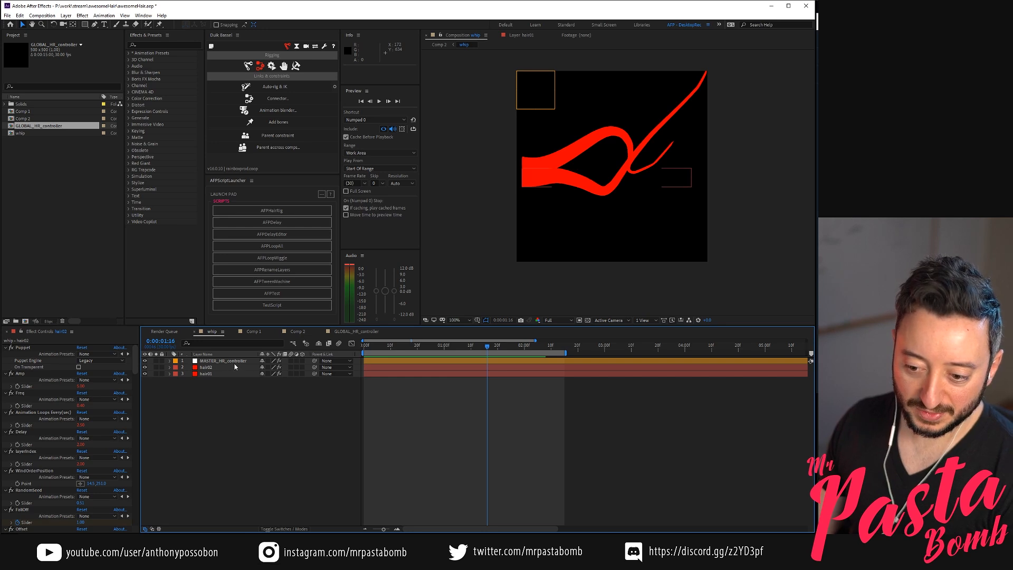
Set masterSubAmp on the MASTER_HR_controller layer to 0.6 and preview the hair motion
left_click(235, 361)
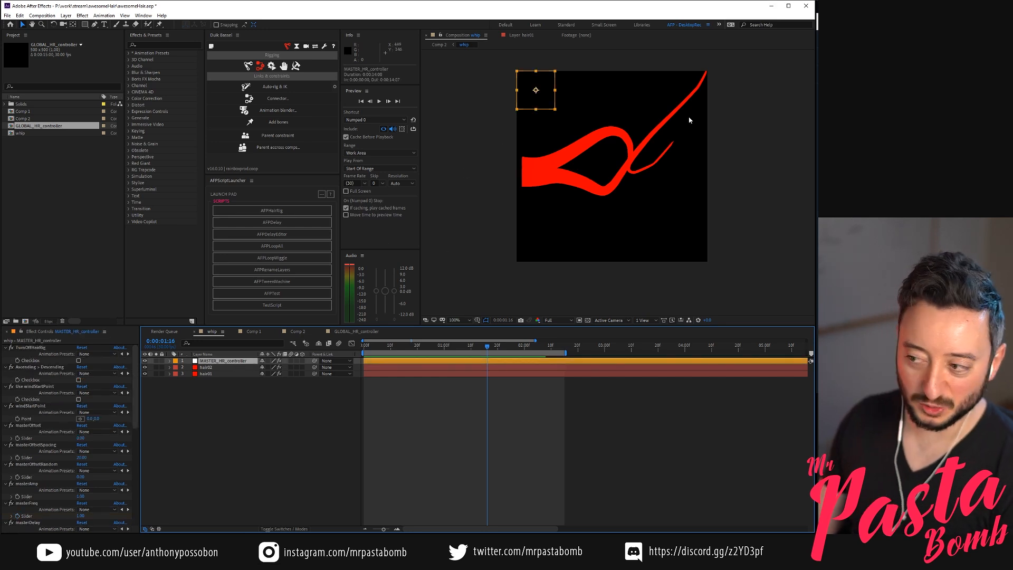
scroll(82, 421, "down", 3)
scroll(79, 422, "down", 10)
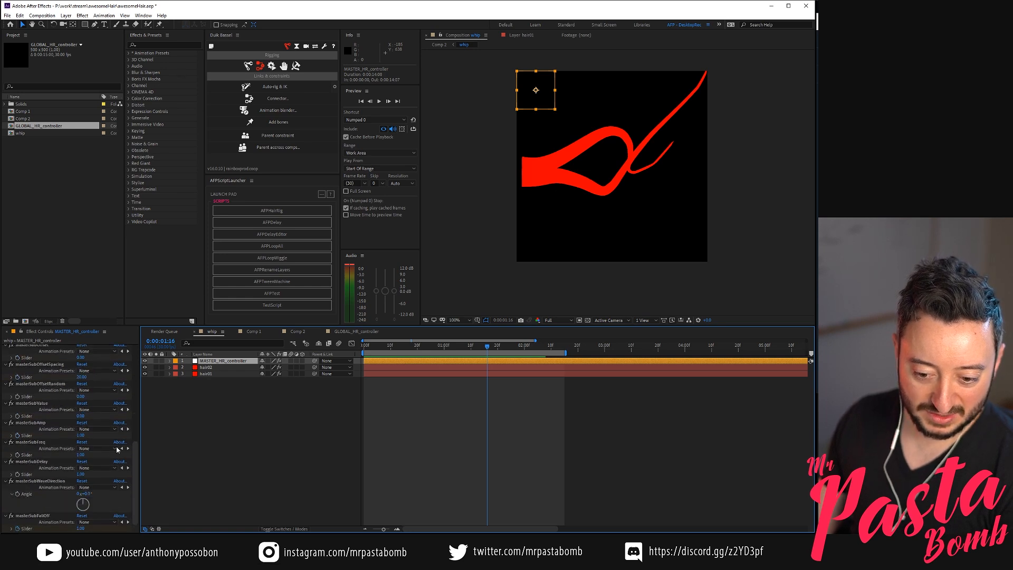
left_click(81, 436)
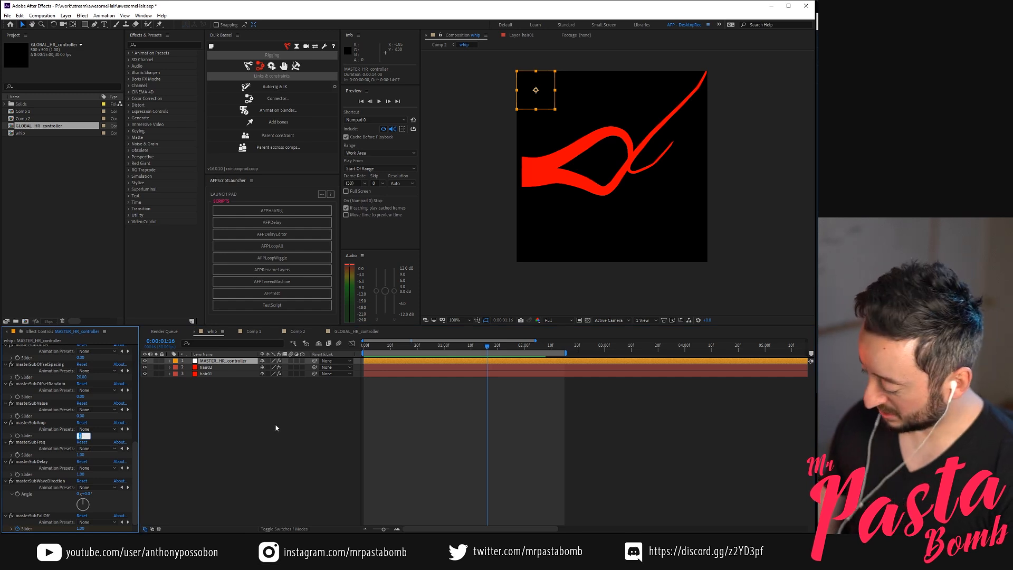
type("0.6")
key("Return")
left_click(290, 415)
key("KP_0")
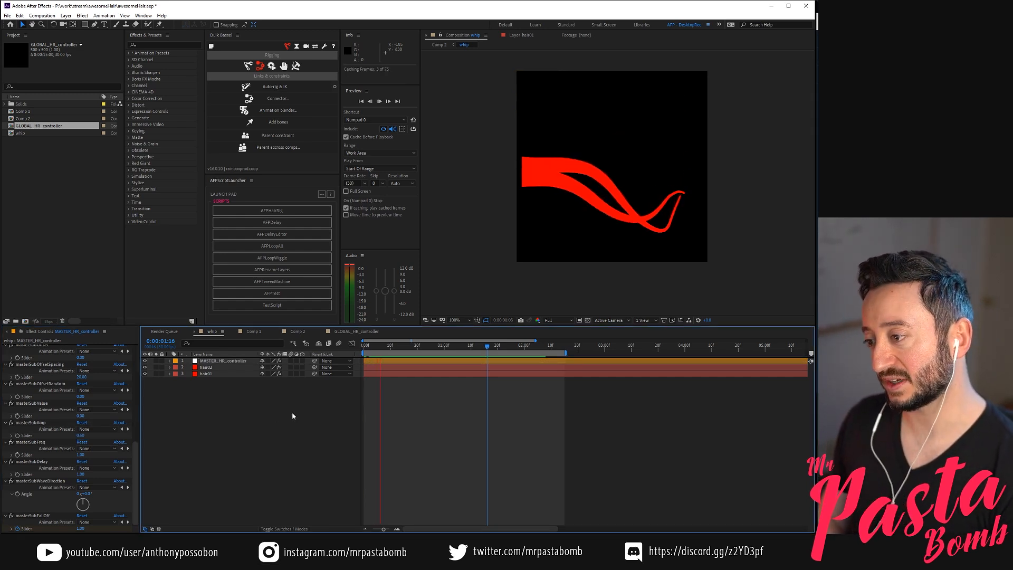